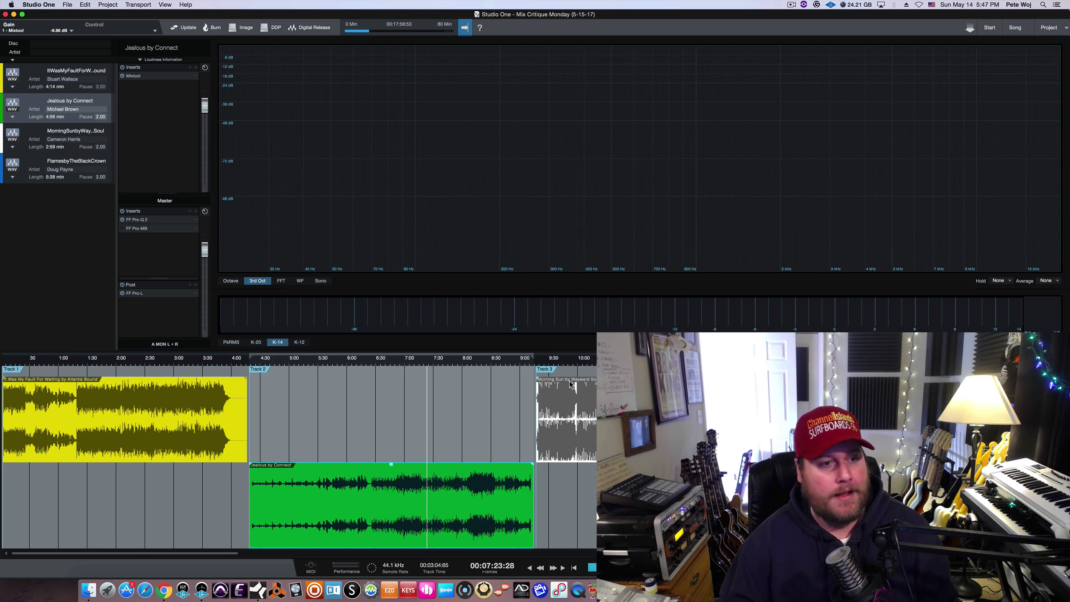
- Play "It Was My Fault For Waiting" on Track 1 and open its Mixtool insert, pinned clear of the spectrum
click(114, 446)
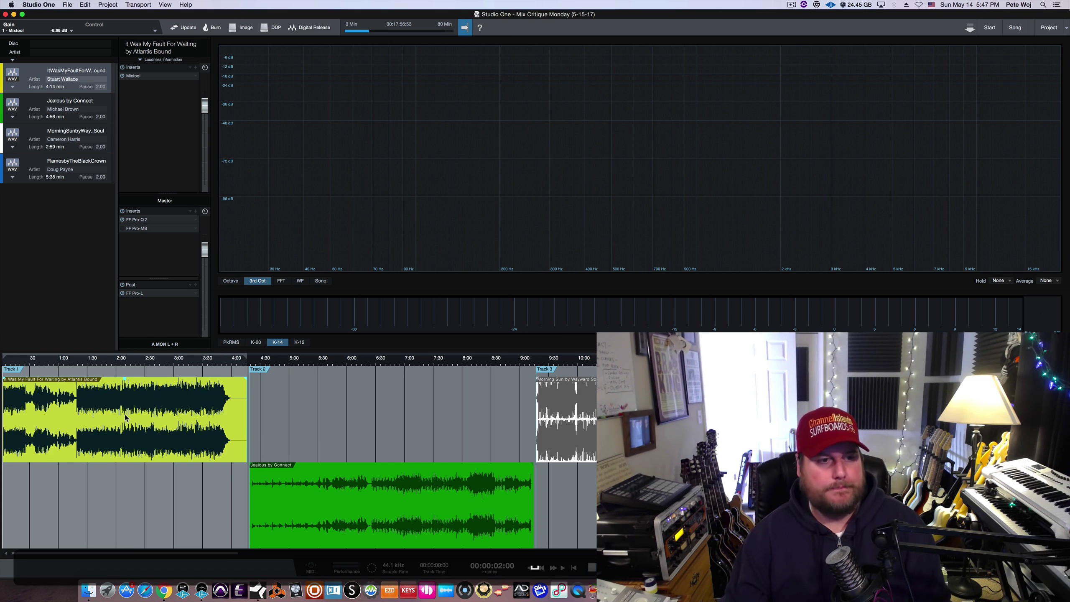
key(space)
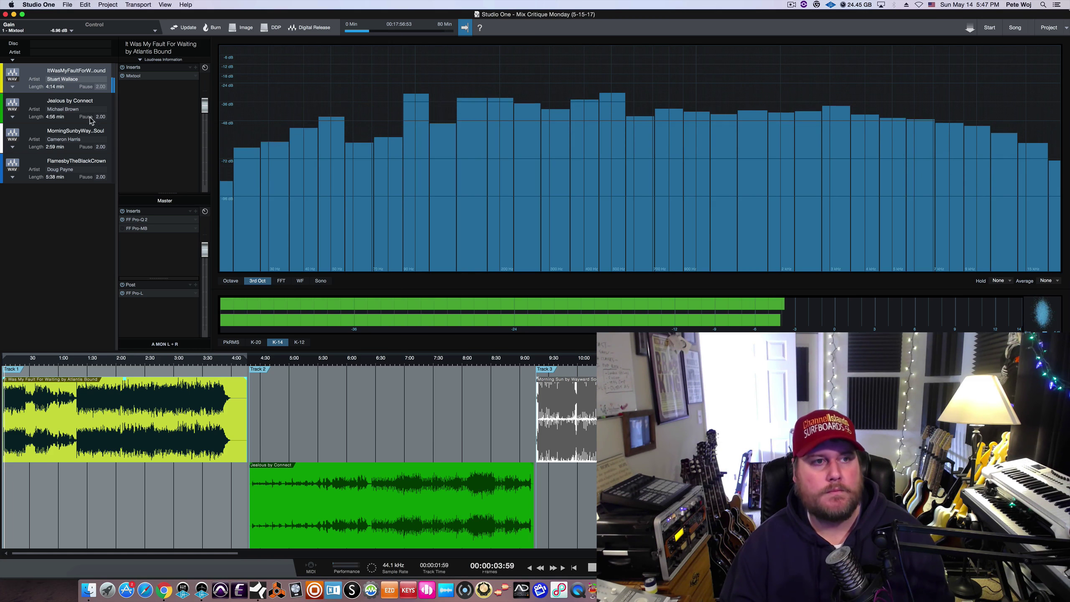
double_click(133, 76)
drag(513, 109, 739, 4)
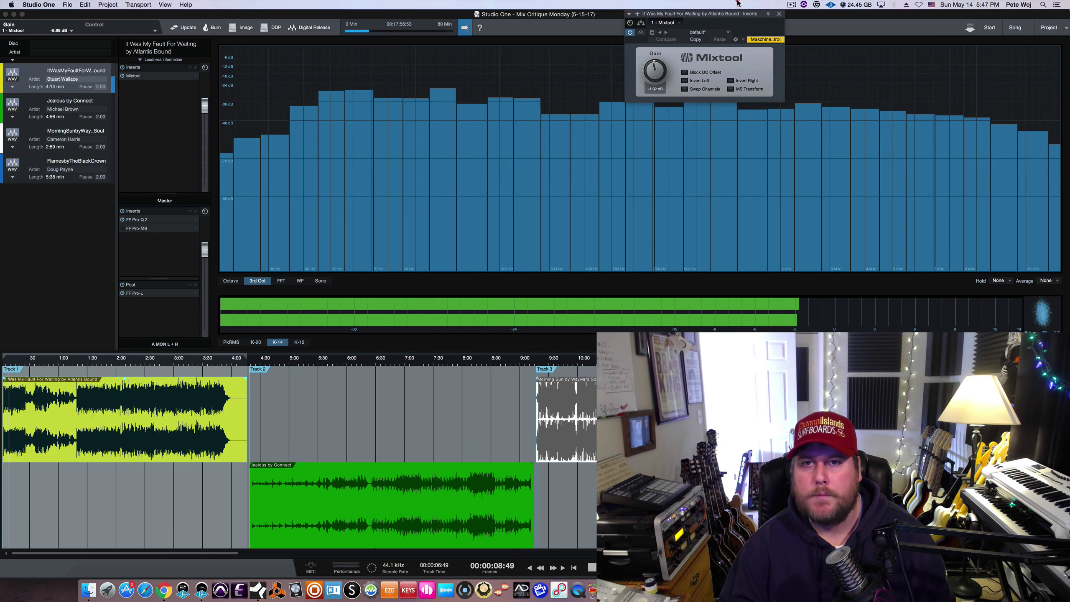
click(769, 14)
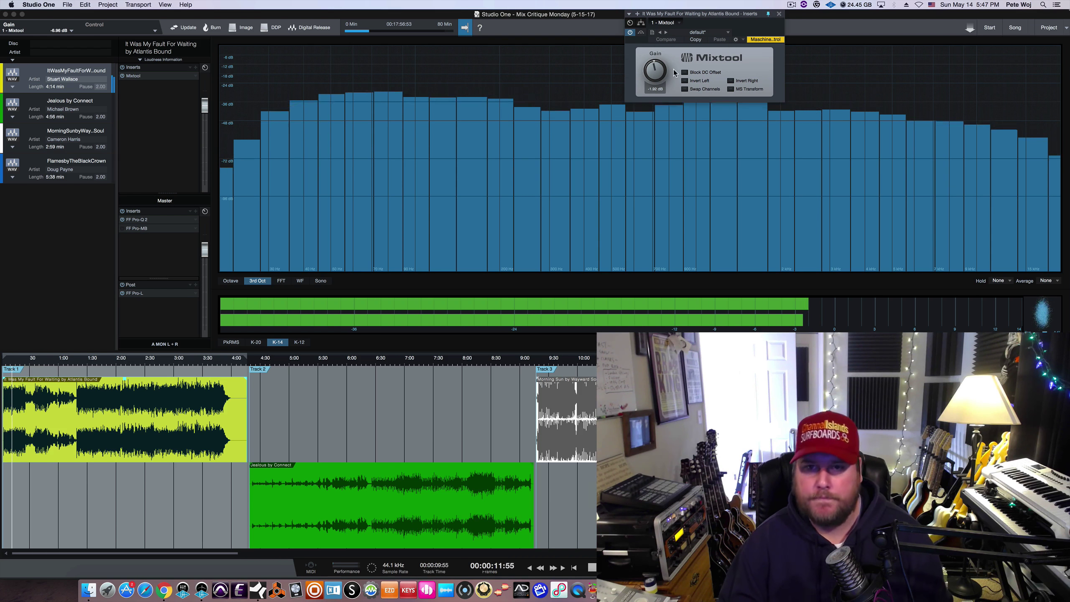
- Raise the Mixtool gain to -0.46 dB while the song plays through its quiet intro, and stop playback
scroll(657, 68, up, 4)
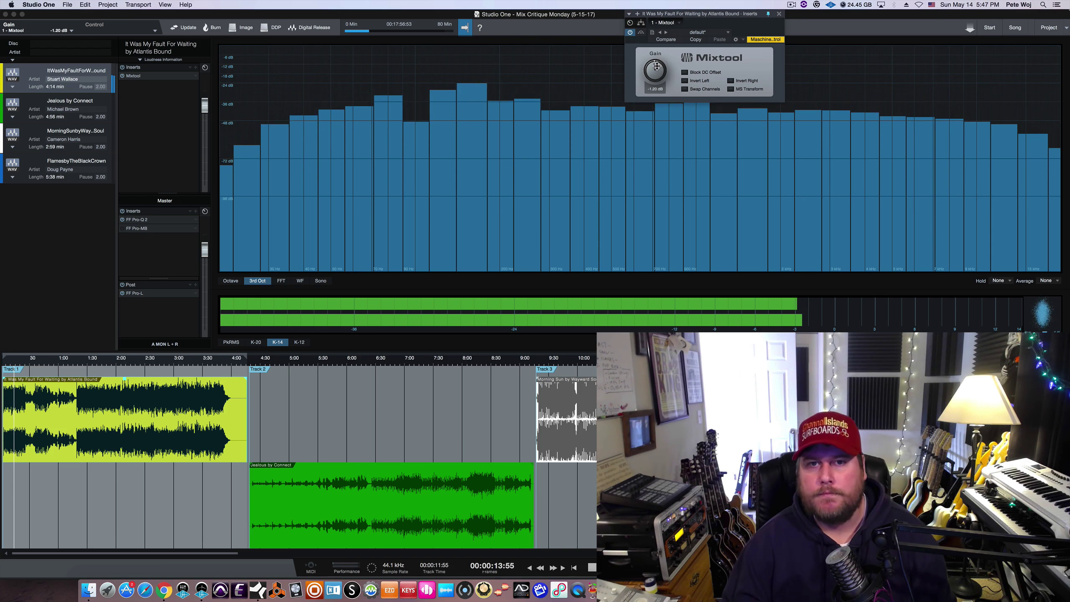
scroll(657, 69, up, 1)
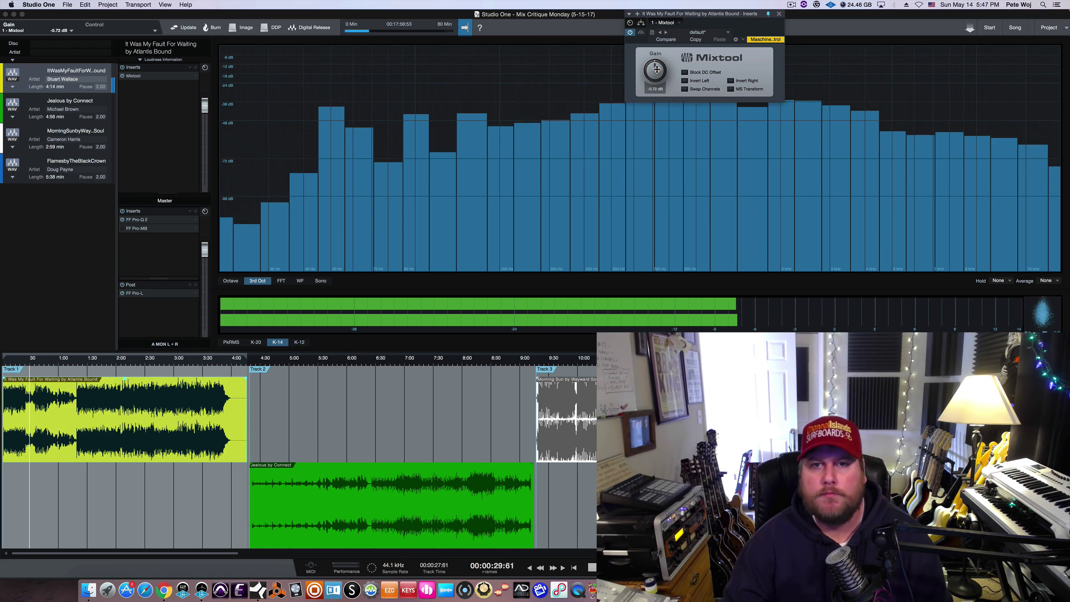
scroll(658, 71, up, 2)
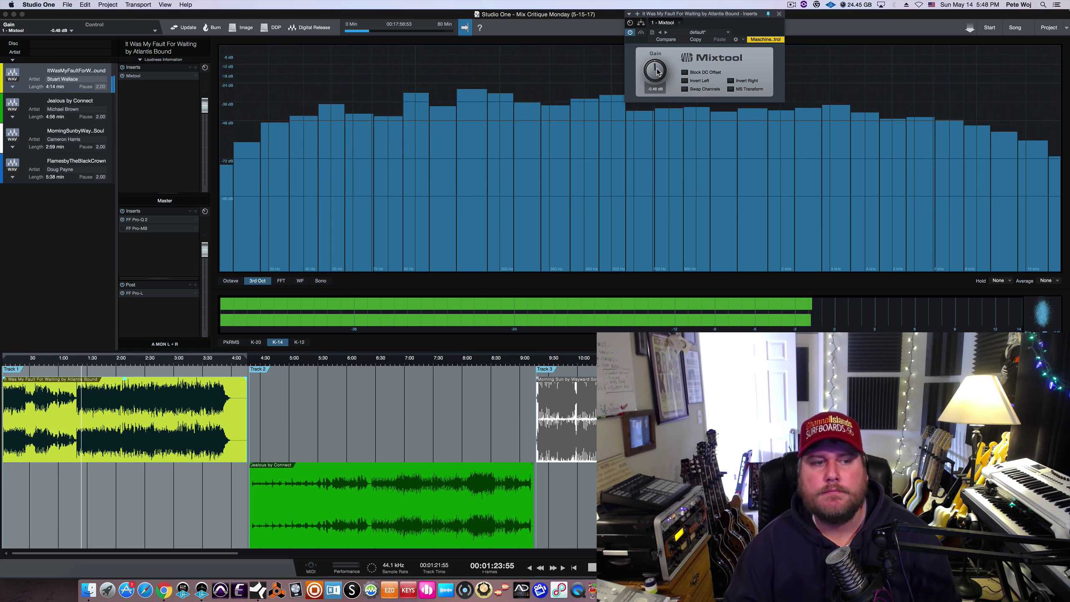
key(space)
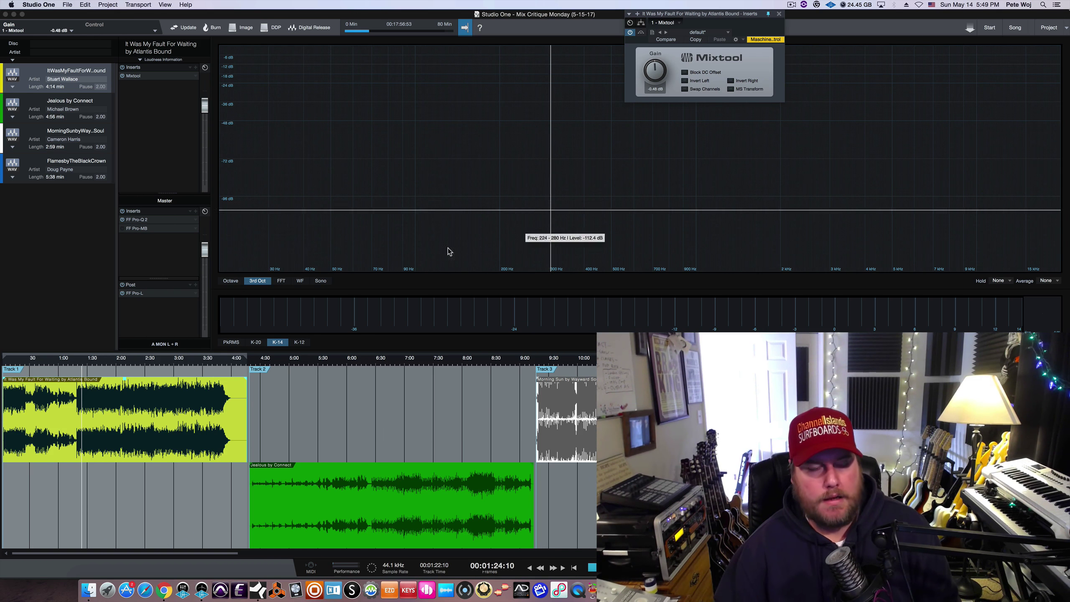
- Listen to the song just before its loud section and from about 0:50, and stop playback
click(71, 365)
key(space)
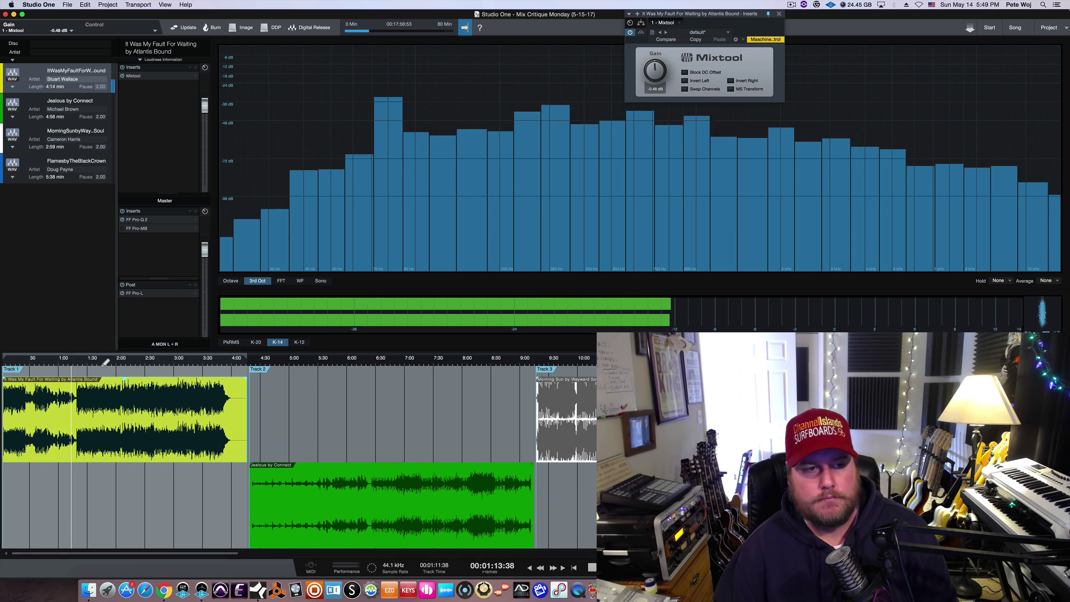
click(47, 361)
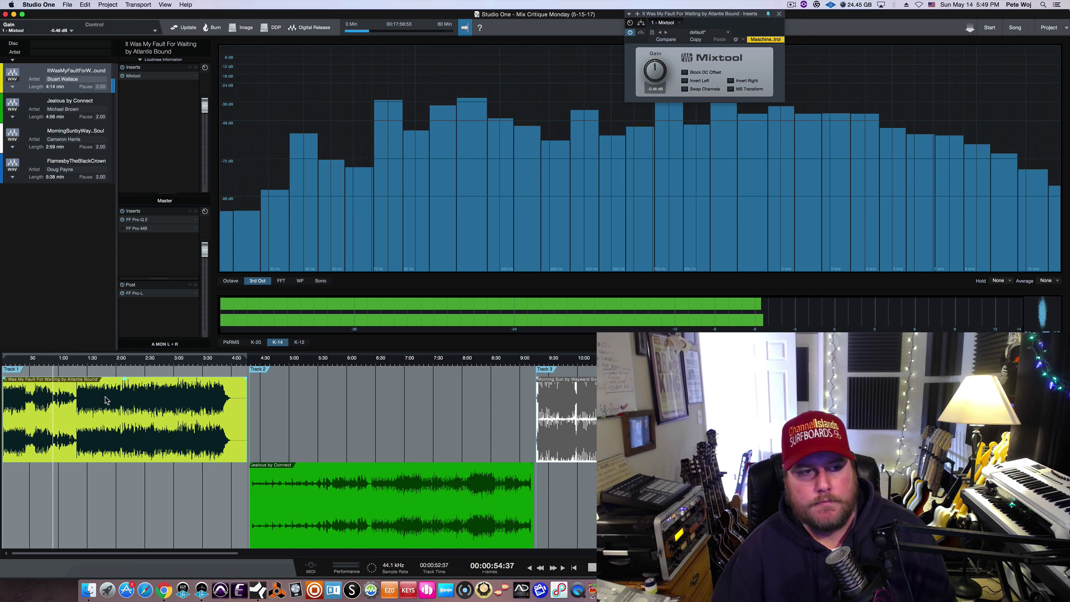
key(space)
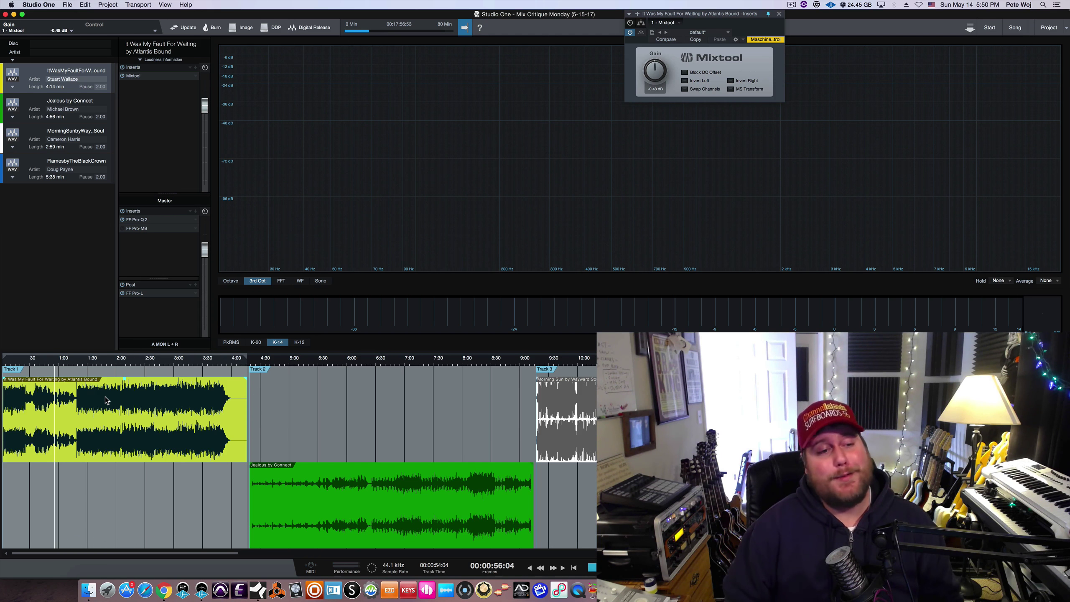
- Play from the start of the song's loud section and add the Waves SSLComp Stereo compressor to the Master inserts
click(77, 366)
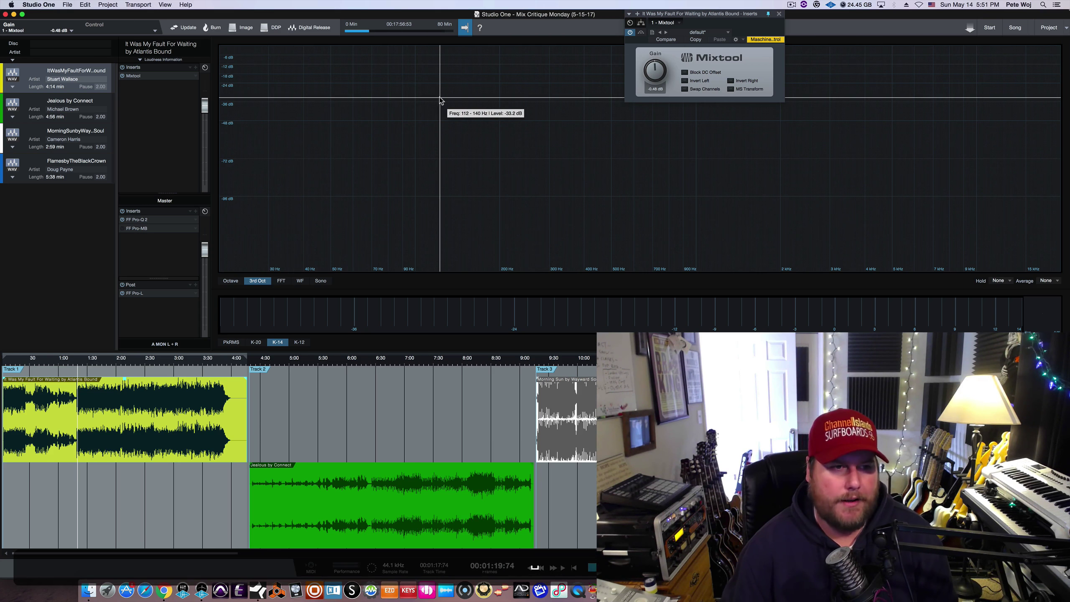
key(space)
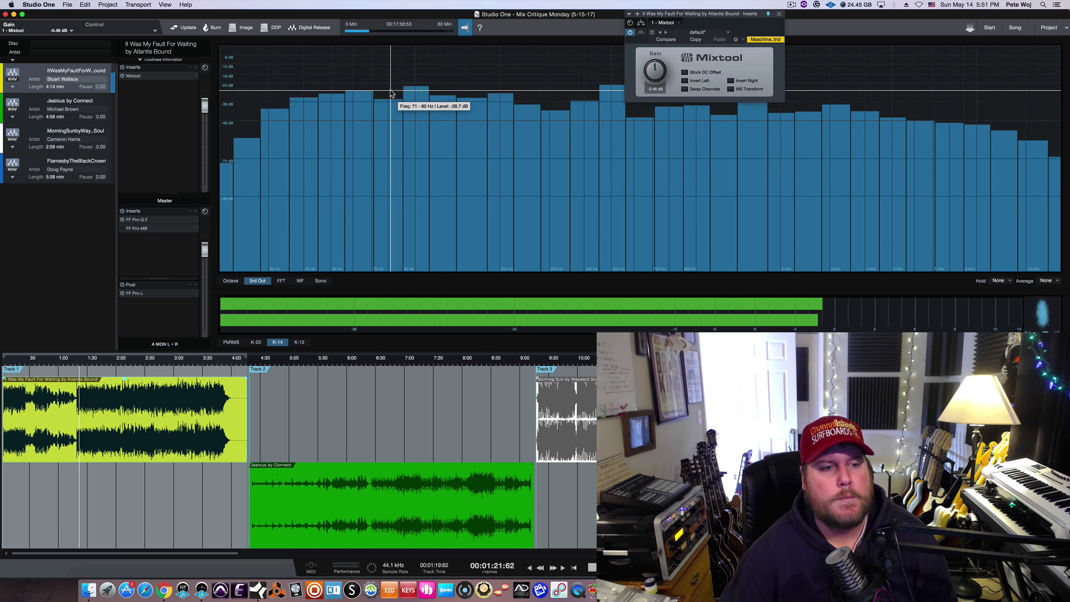
click(196, 211)
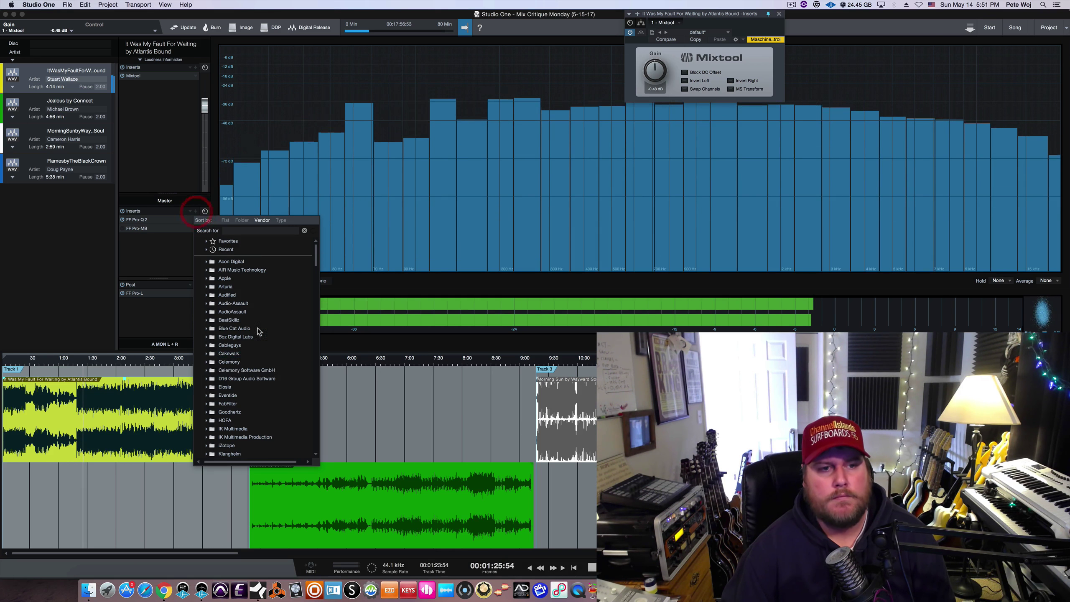
scroll(282, 371, down, 6)
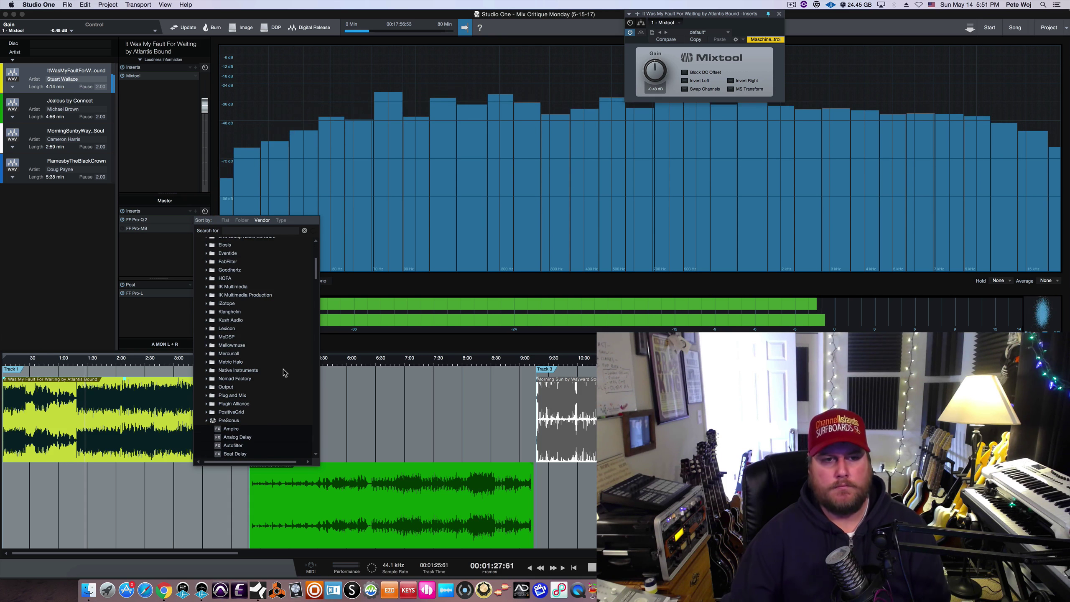
scroll(284, 372, down, 4)
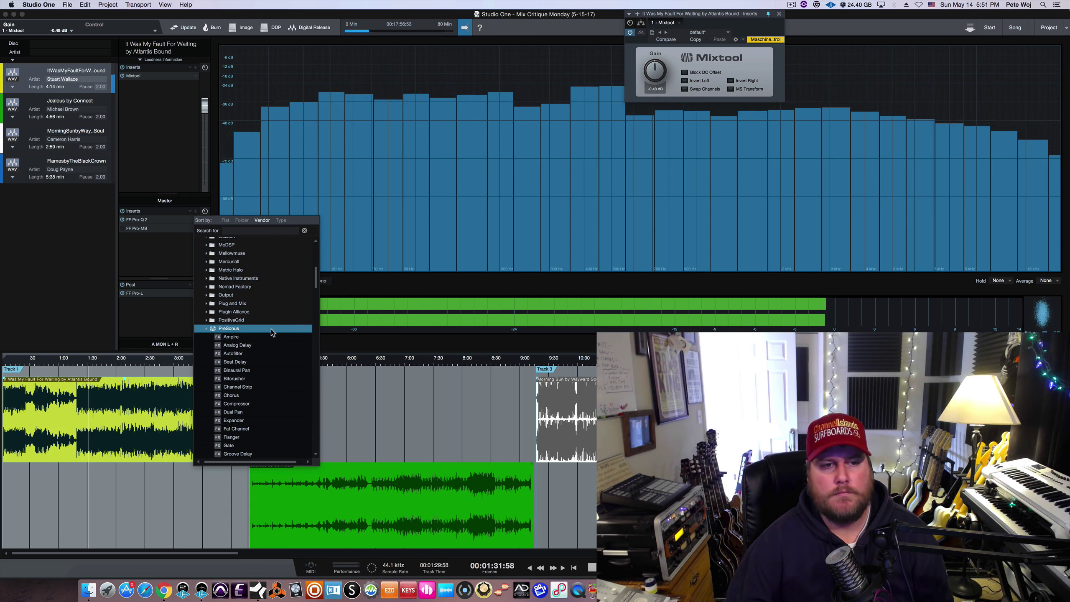
scroll(272, 333, down, 10)
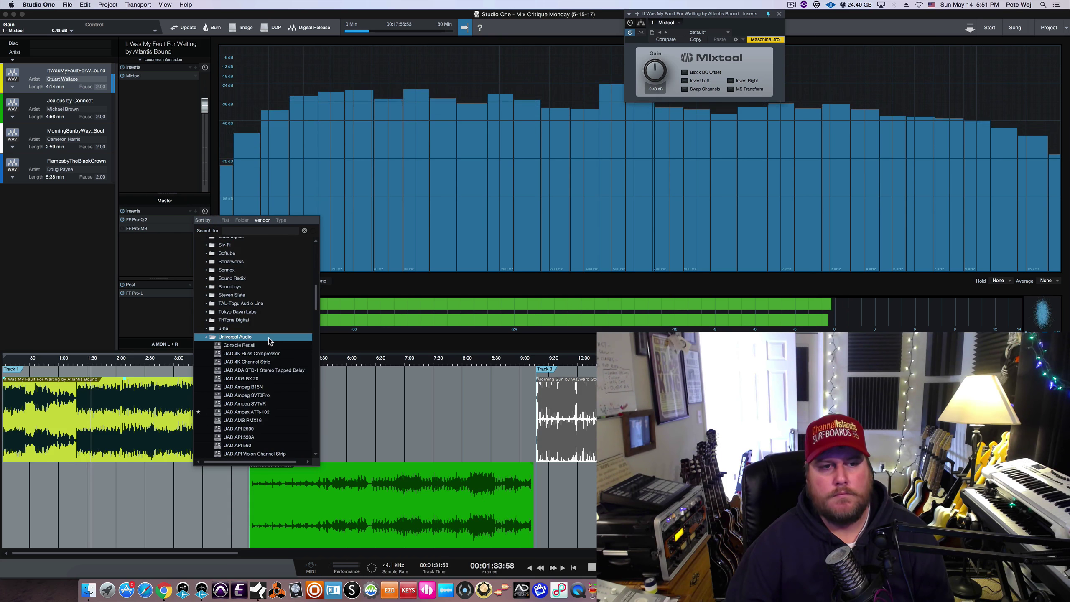
click(269, 338)
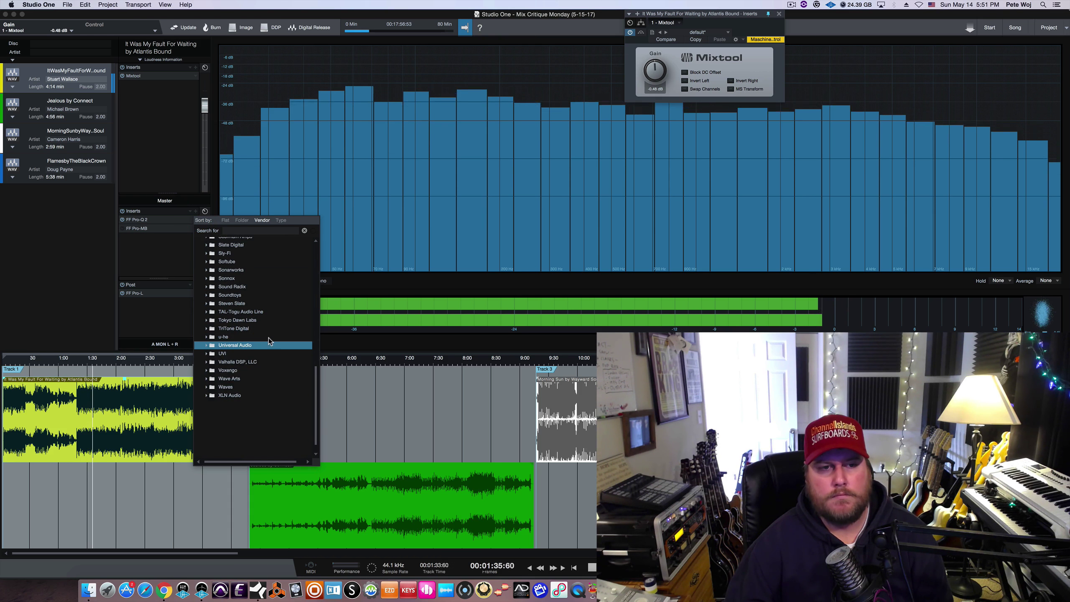
click(269, 388)
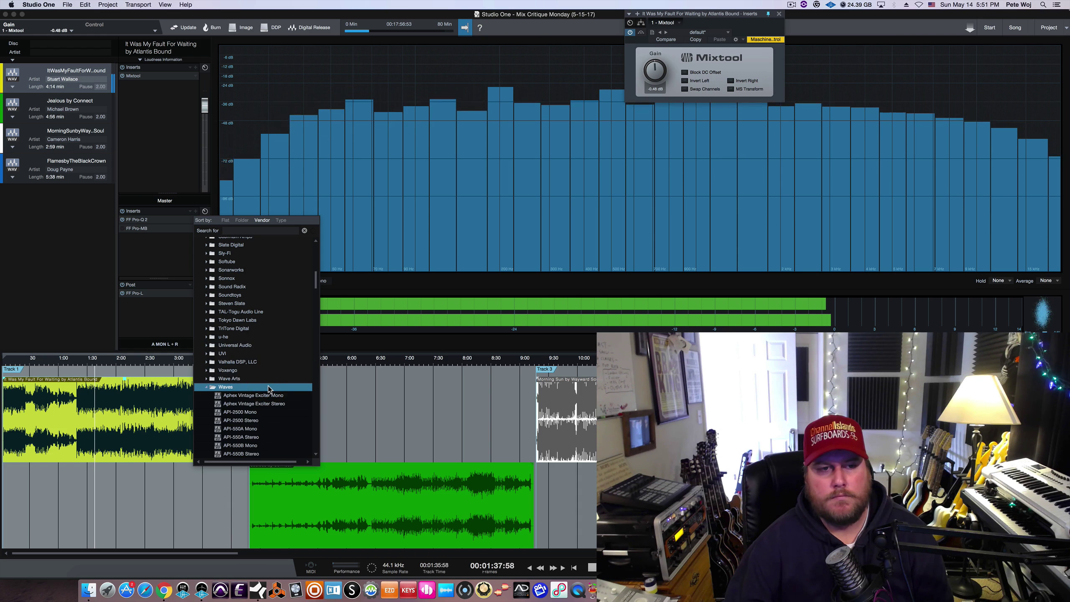
scroll(269, 388, down, 15)
scroll(269, 389, down, 15)
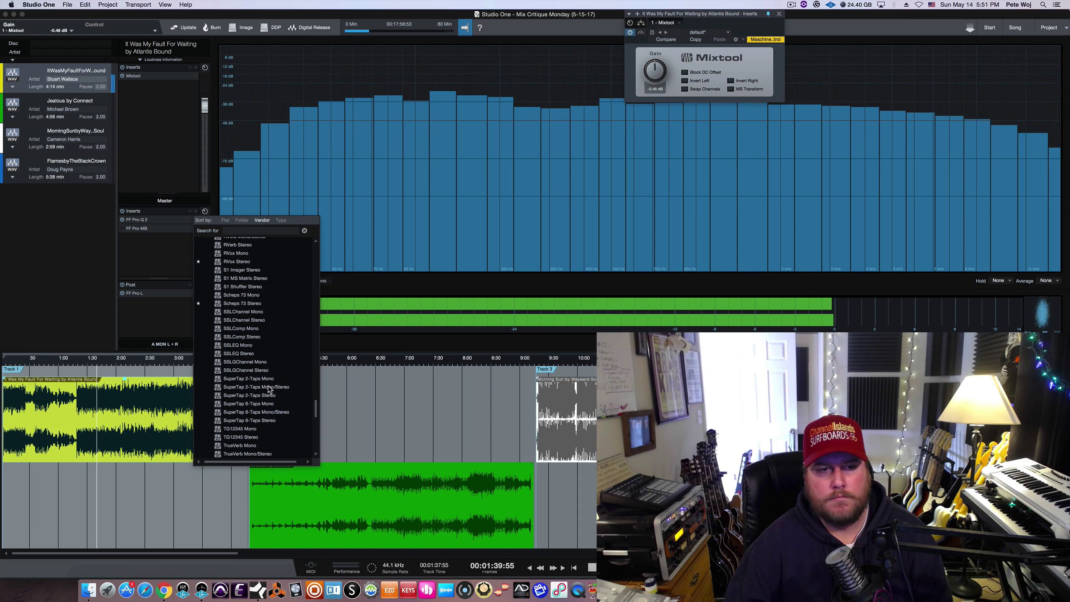
scroll(270, 389, down, 1)
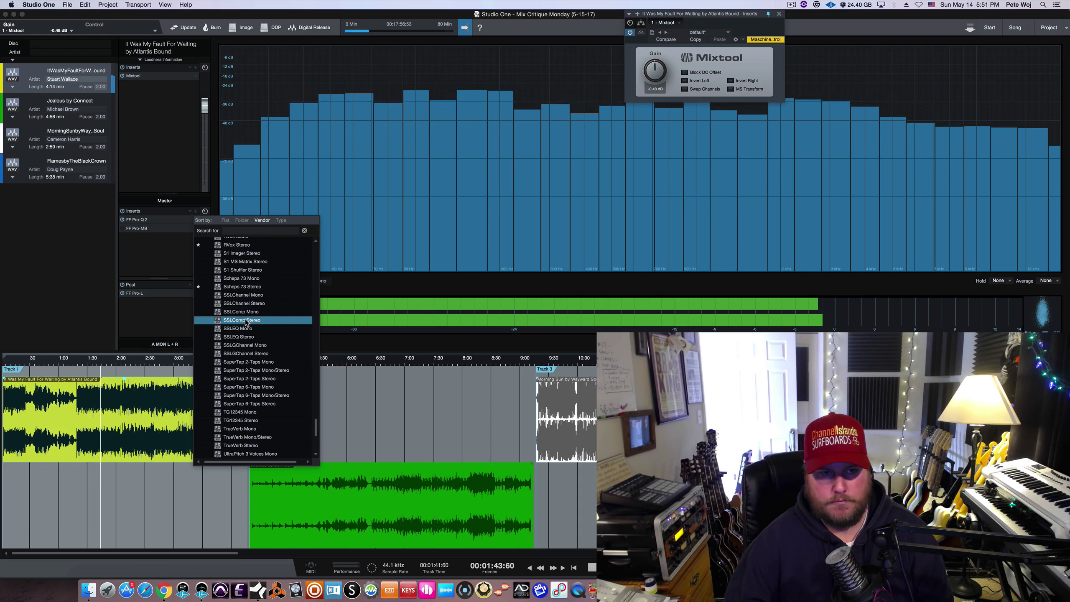
click(239, 320)
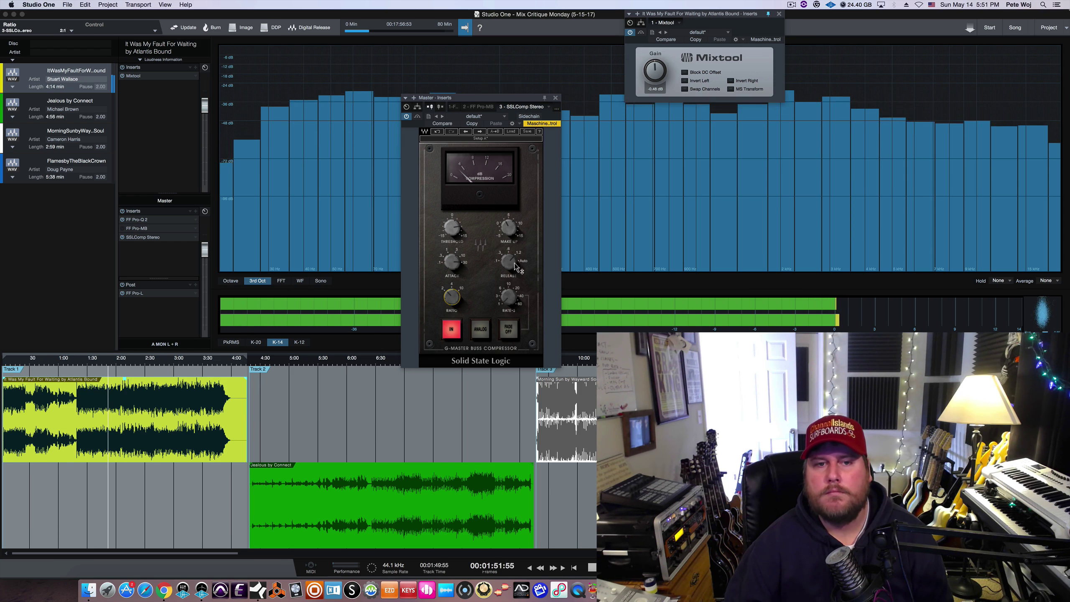
- Set the SSL compressor's ratio to 2:1, adjust its make-up gain and threshold, and move its window aside with playback stopped
scroll(509, 255, down, 2)
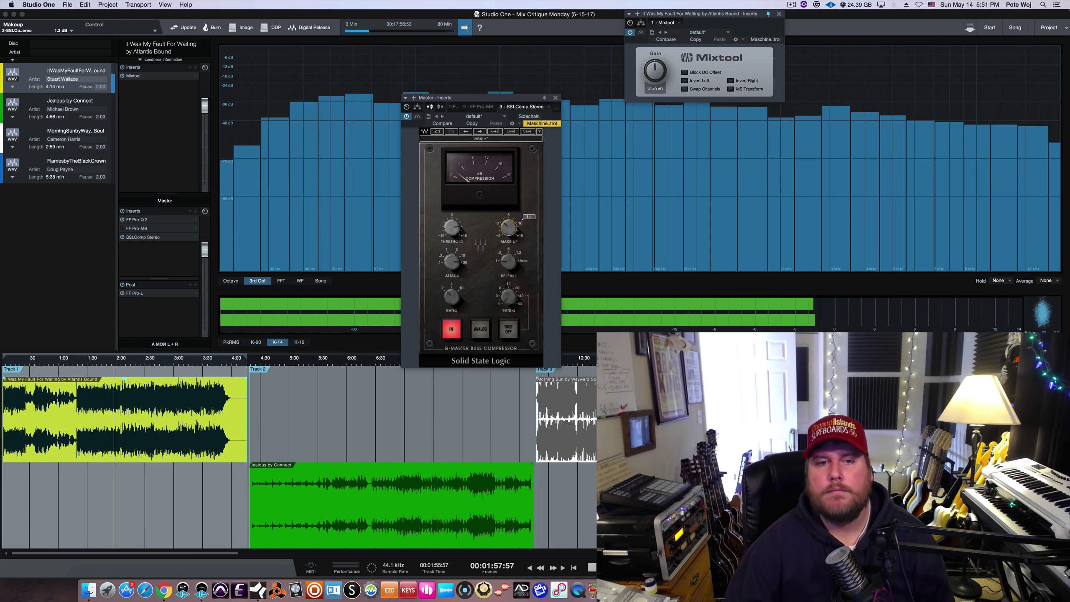
scroll(509, 229, up, 3)
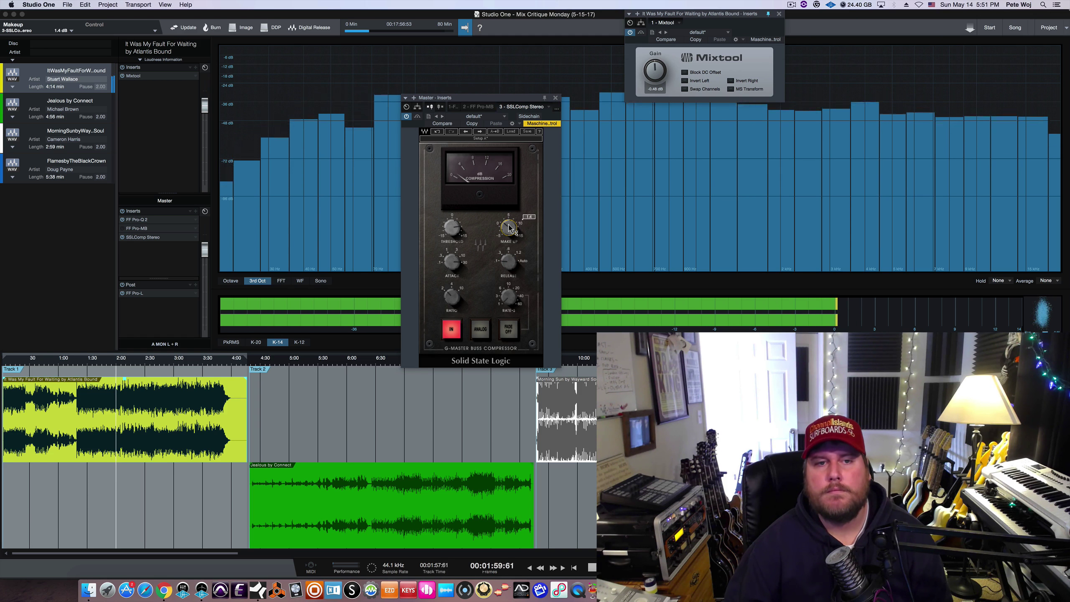
scroll(451, 228, up, 2)
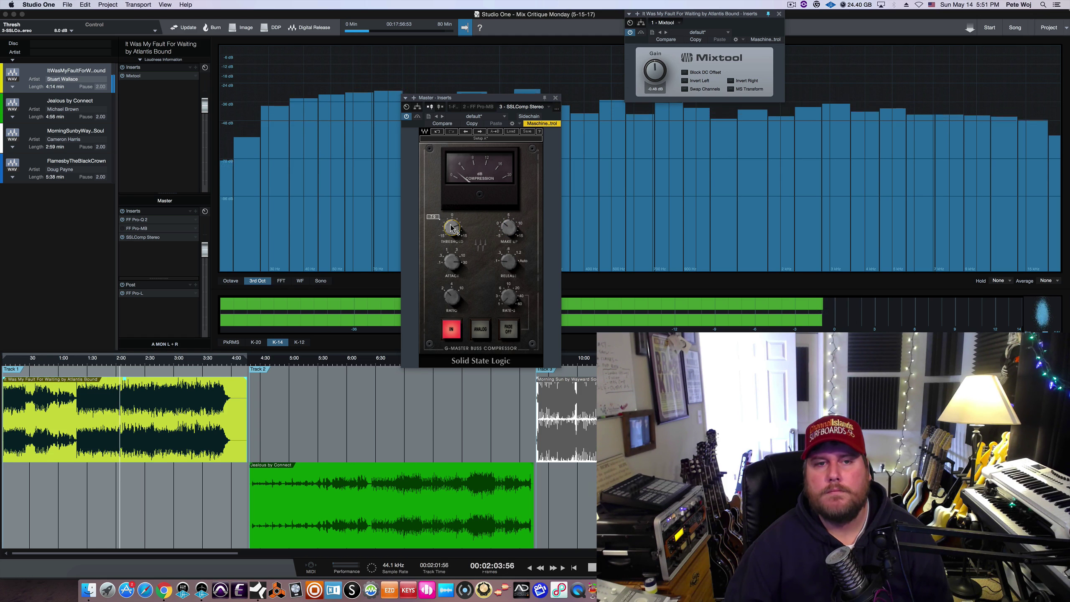
drag(470, 100, 403, 103)
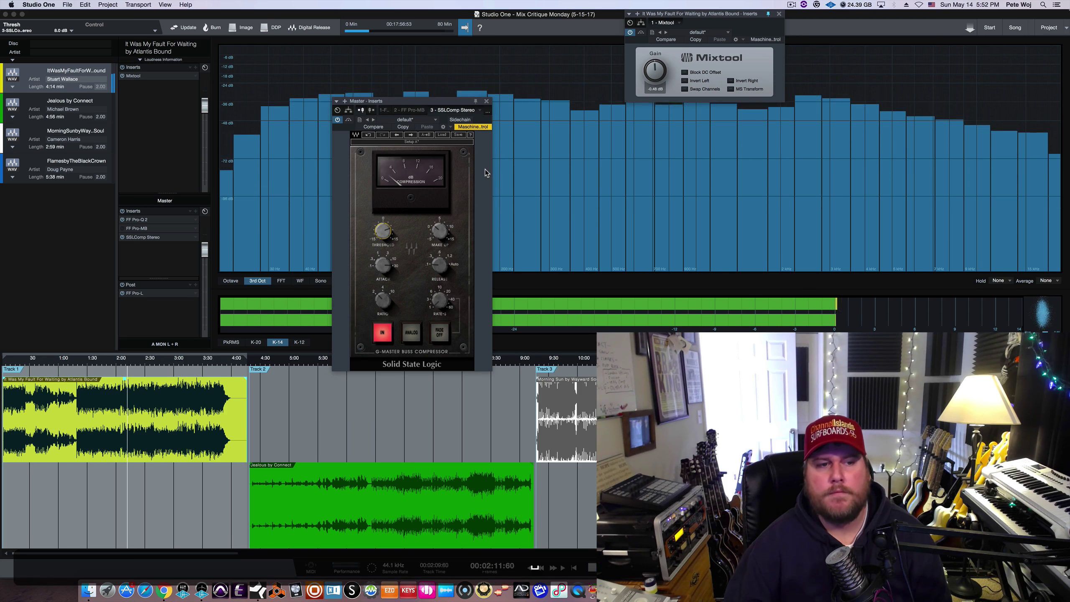
key(space)
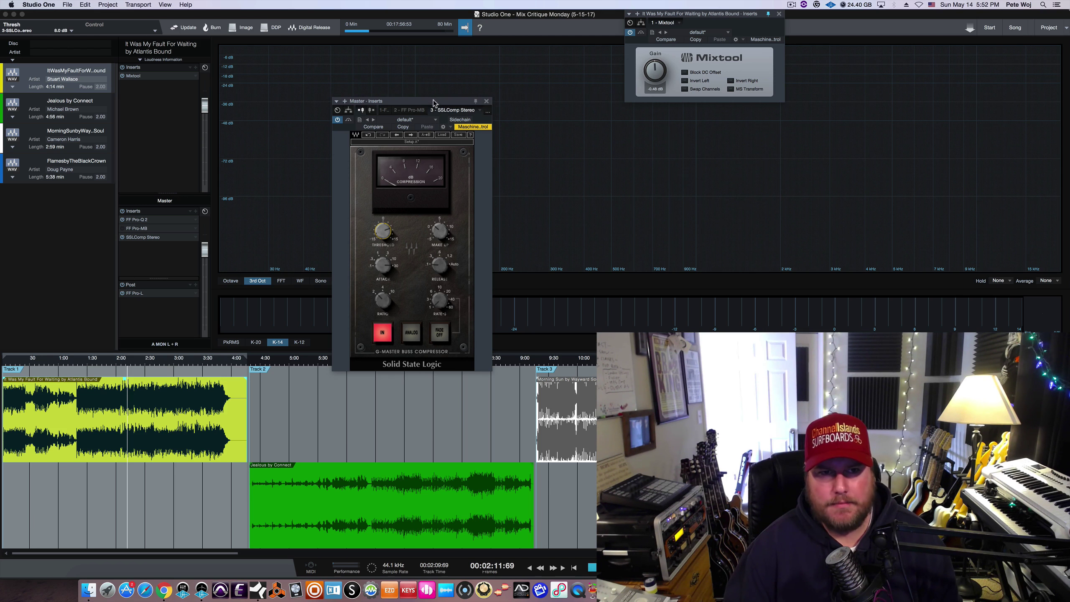
drag(434, 101, 349, 70)
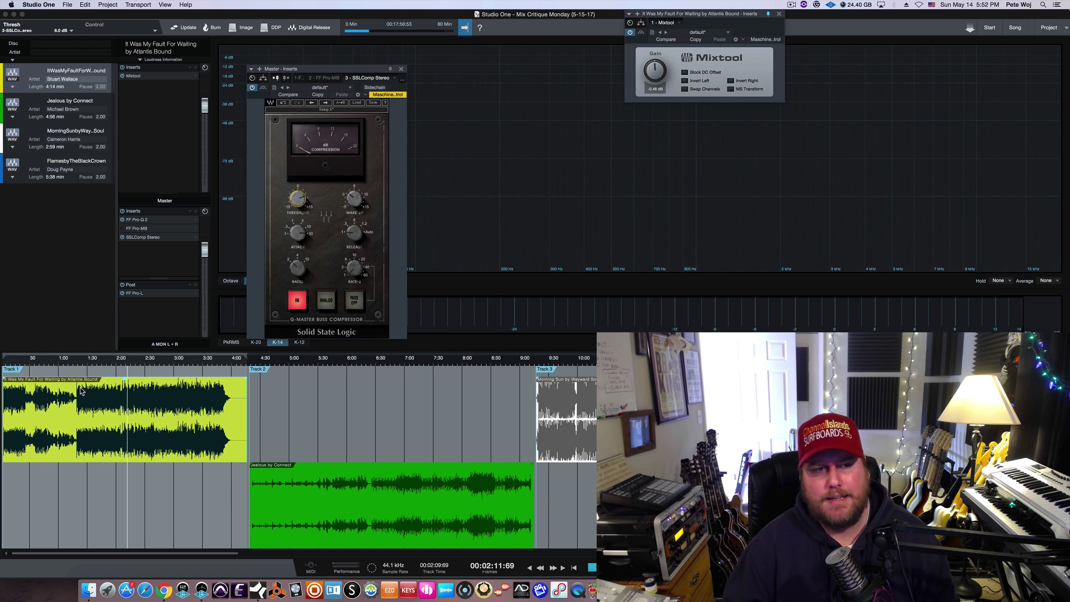
- Zoom in on the first song's timeline and briefly play the quiet passage from about 1:00
scroll(71, 365, up, 3)
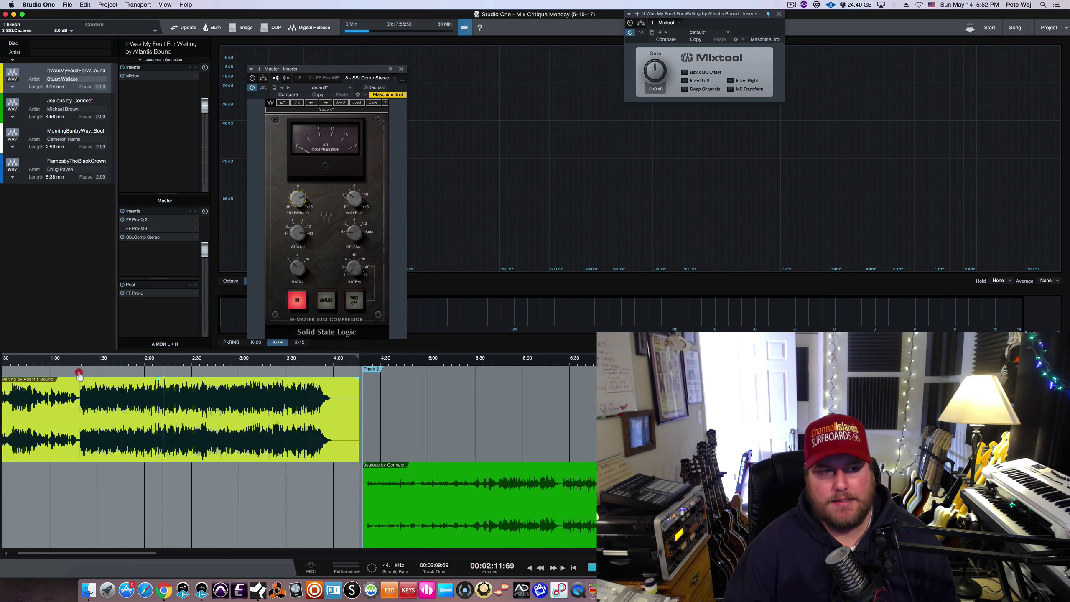
scroll(85, 366, down, 5)
scroll(139, 370, up, 5)
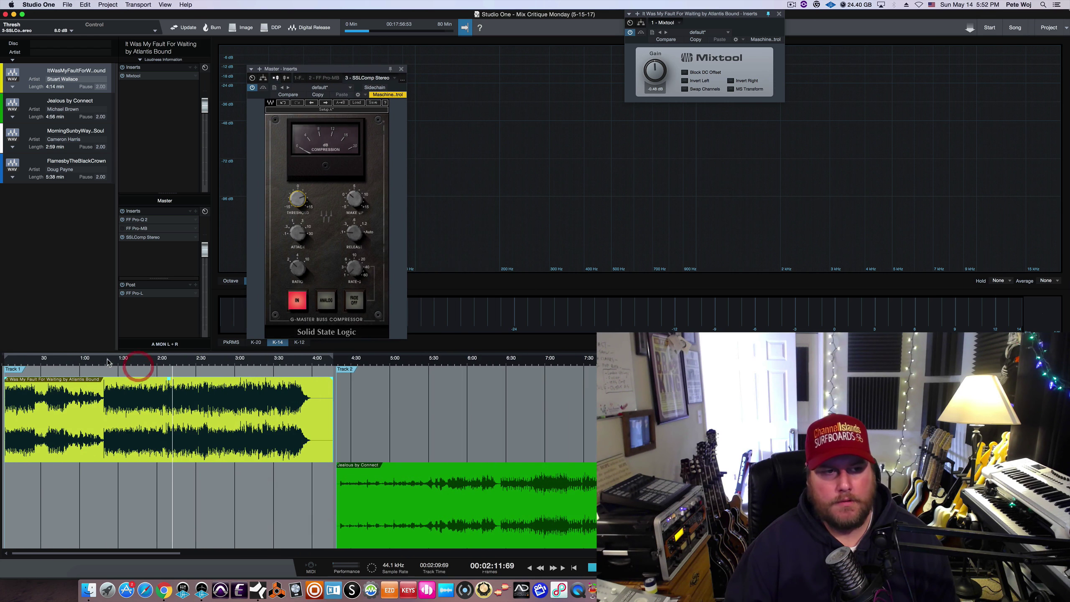
click(80, 362)
key(space)
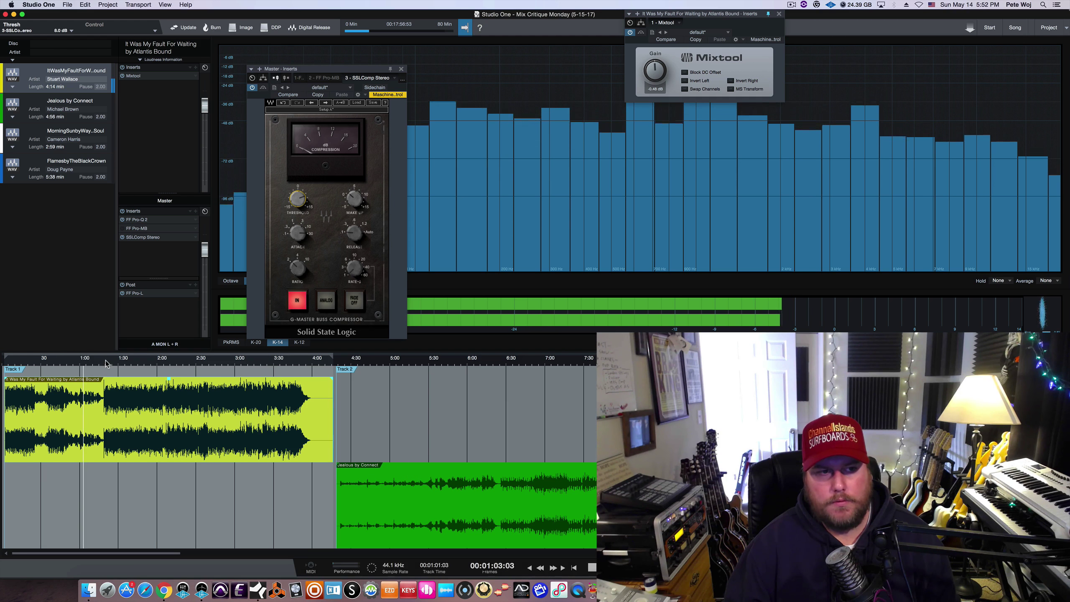
key(space)
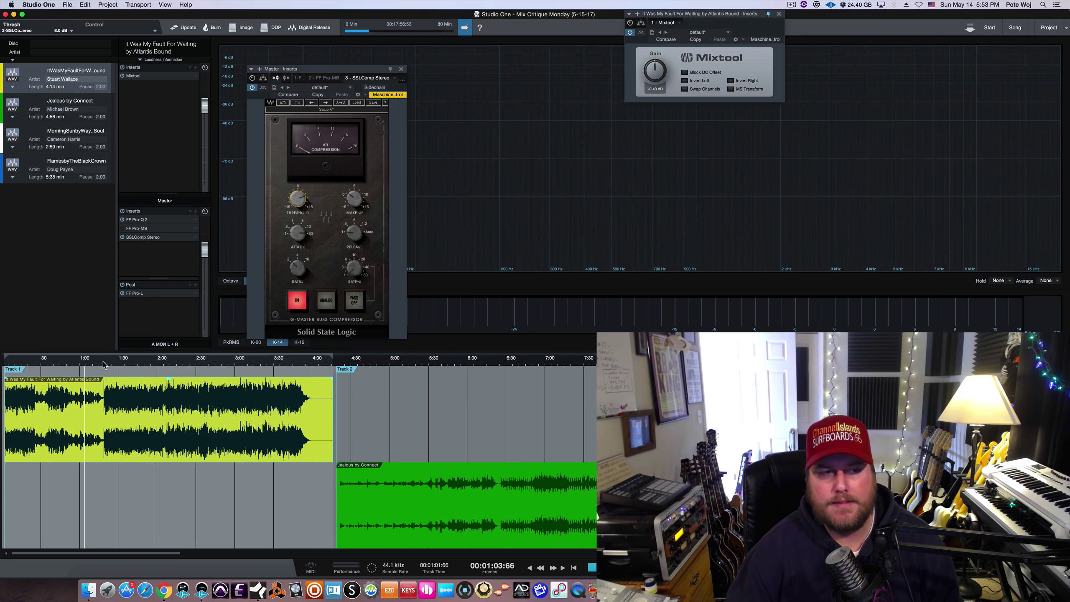
- Play the song's loud section and toggle the SSL compressor out and back in to compare the sound
click(105, 362)
key(space)
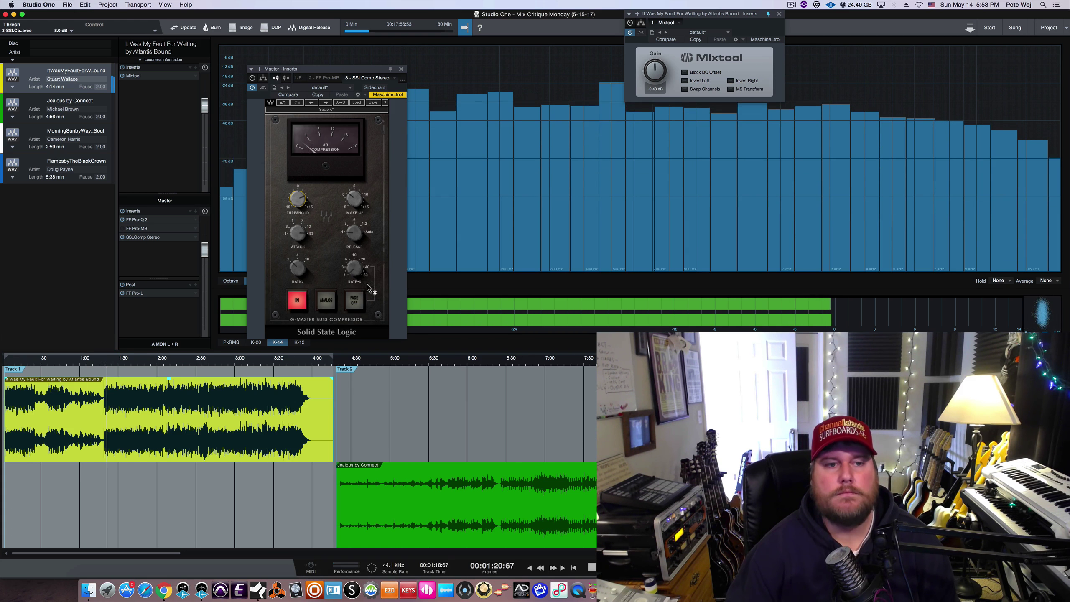
click(297, 300)
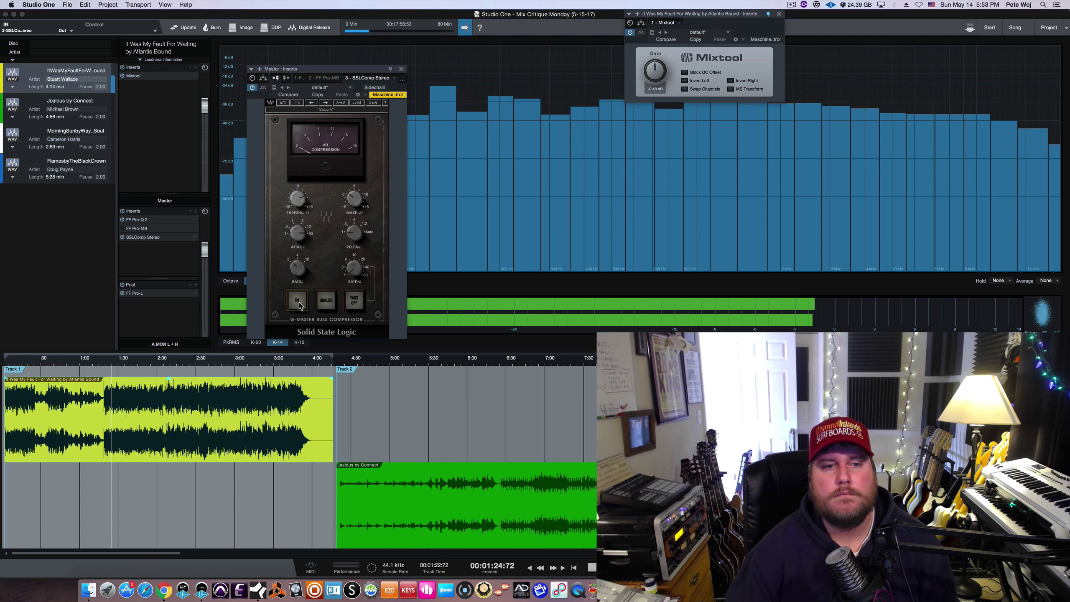
click(299, 303)
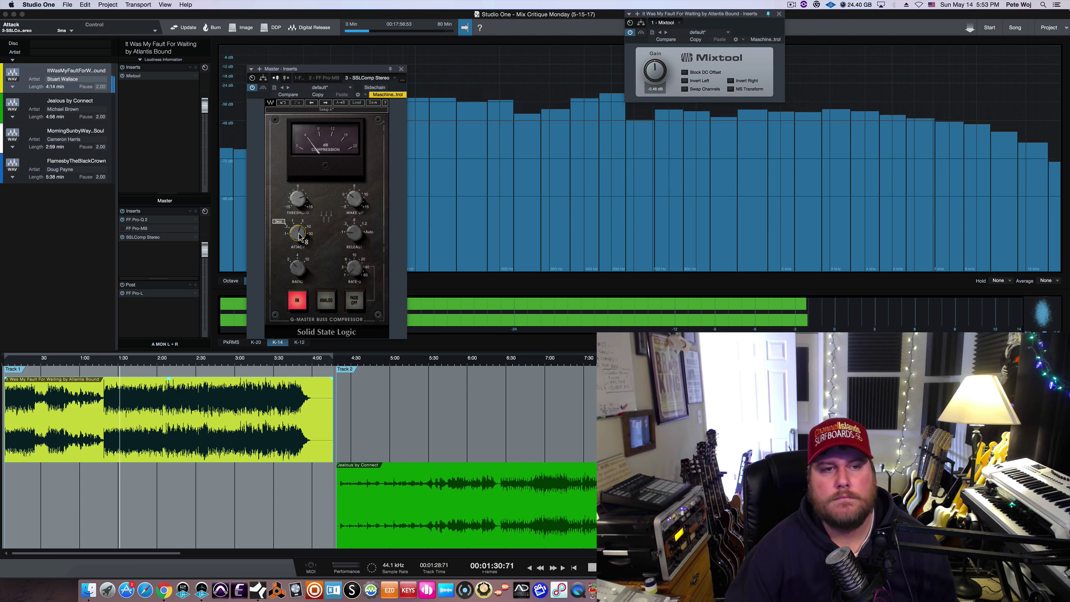
- Adjust the SSL compressor's threshold, set its make-up gain to 2 dB, and toggle its bypass to compare during playback
drag(301, 237, 298, 199)
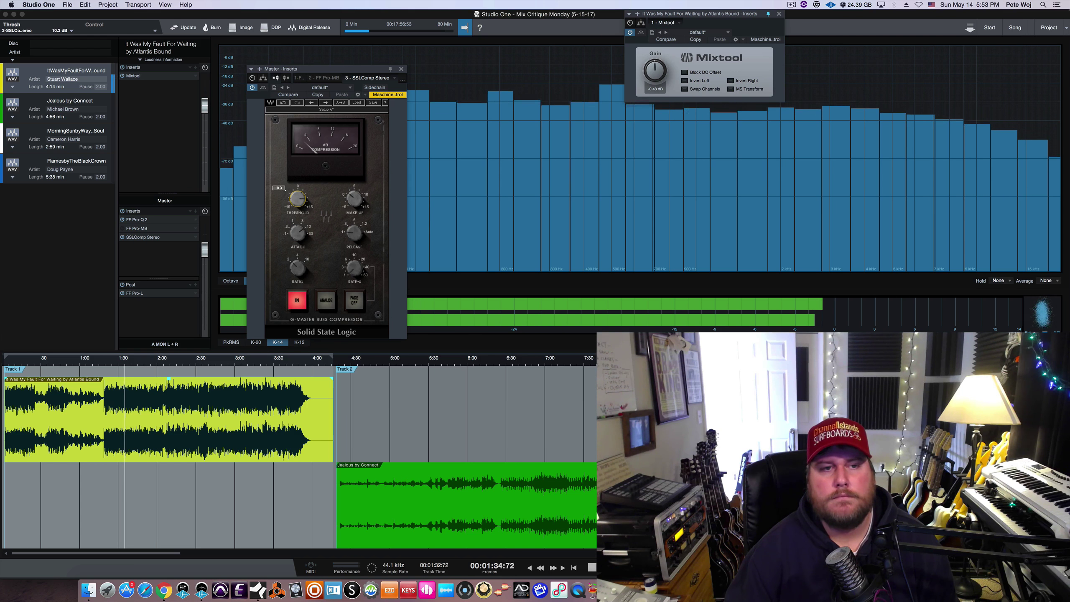
drag(297, 201, 356, 202)
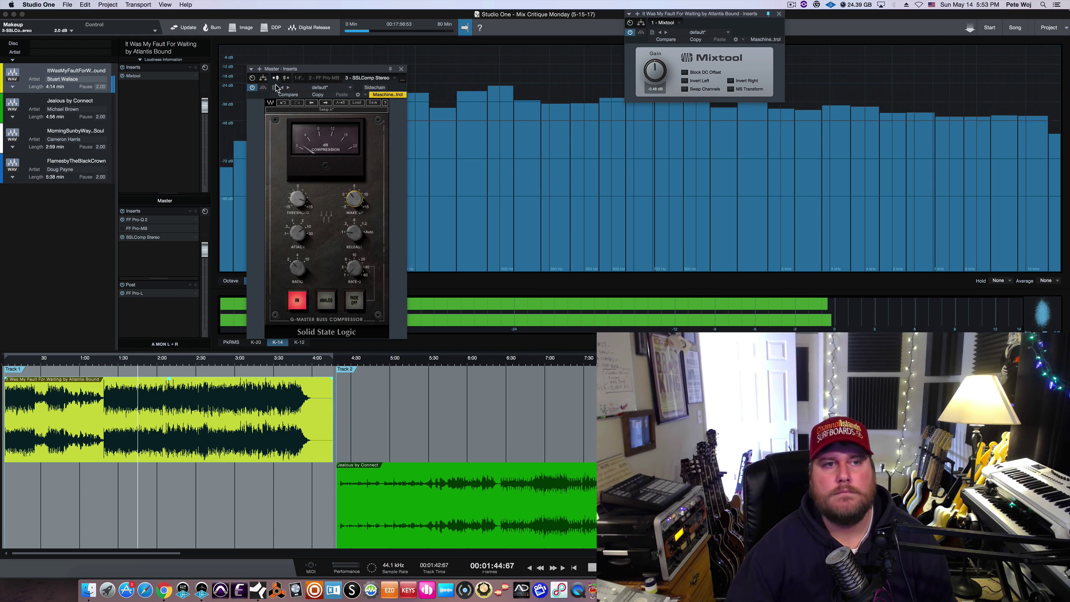
click(263, 89)
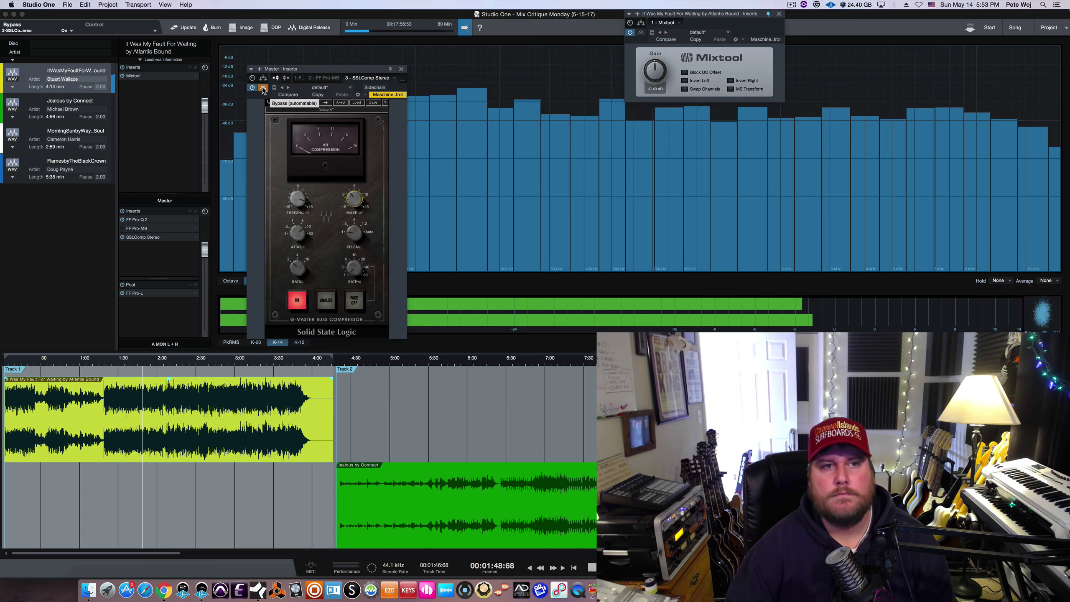
click(263, 88)
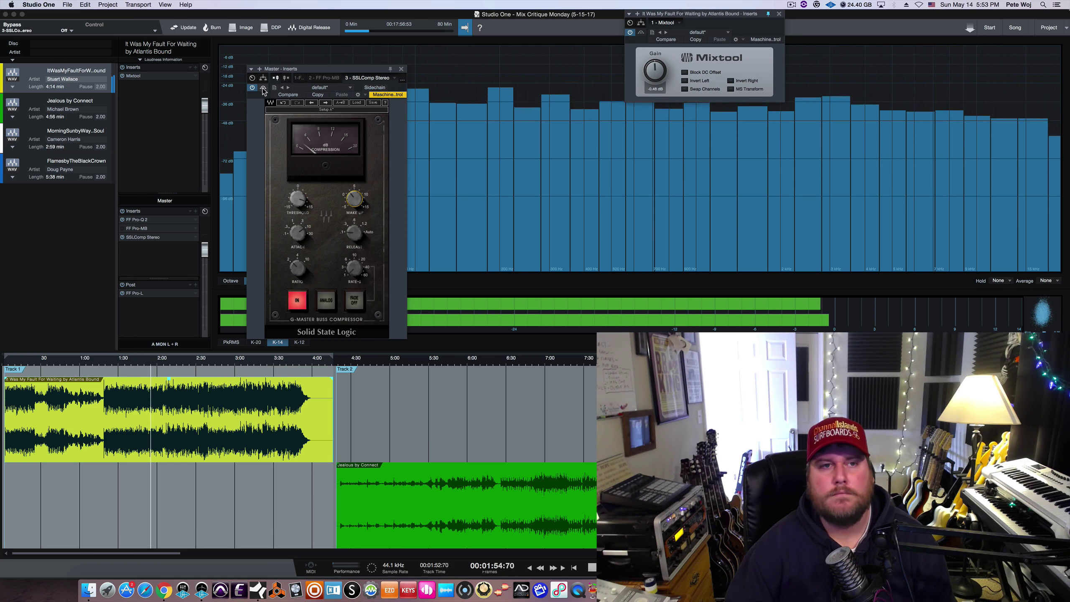
- Move the SSL compressor's window slightly up, compare the loud section with the compressor deactivated and reactivated, and stop playback
drag(324, 67, 321, 55)
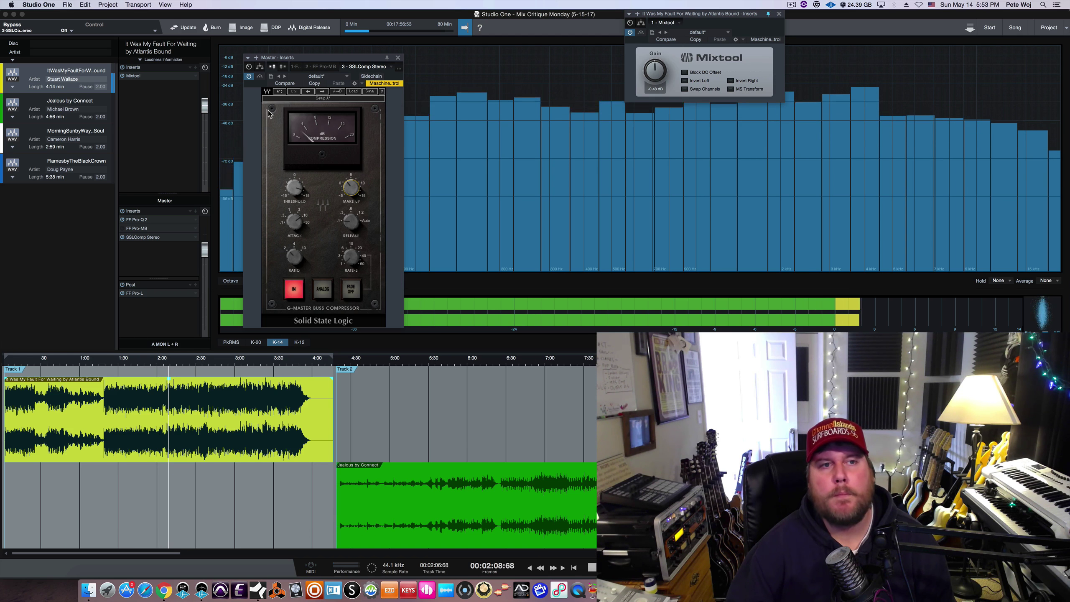
click(249, 76)
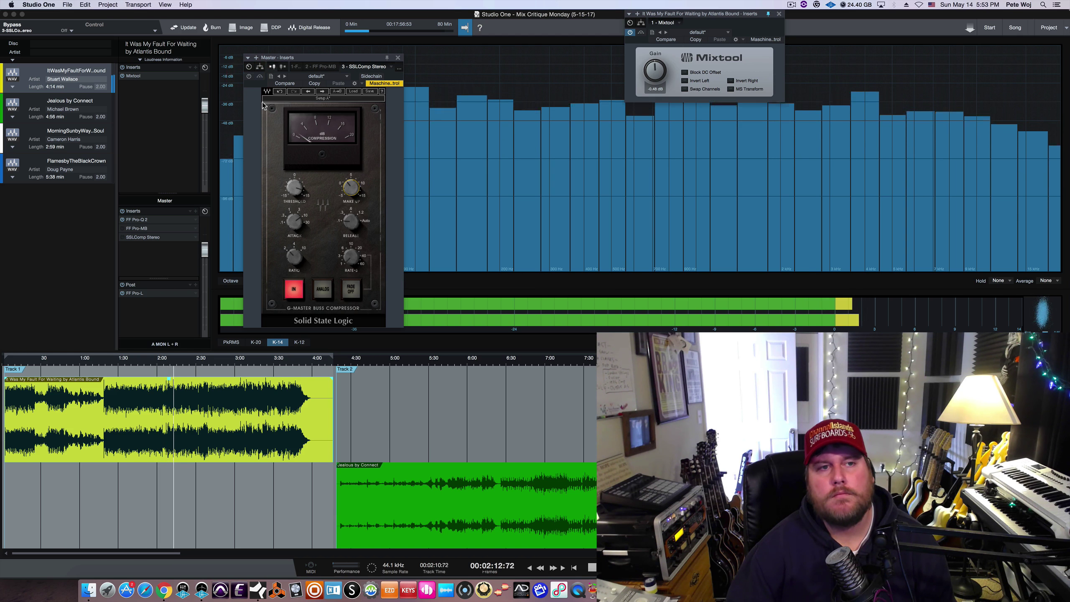
click(249, 77)
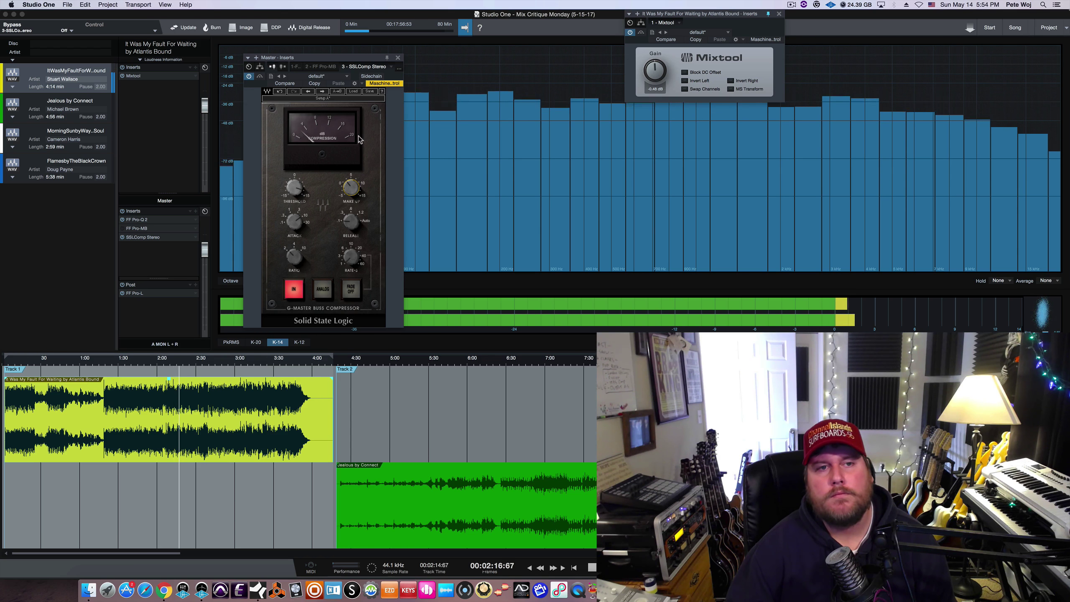
key(space)
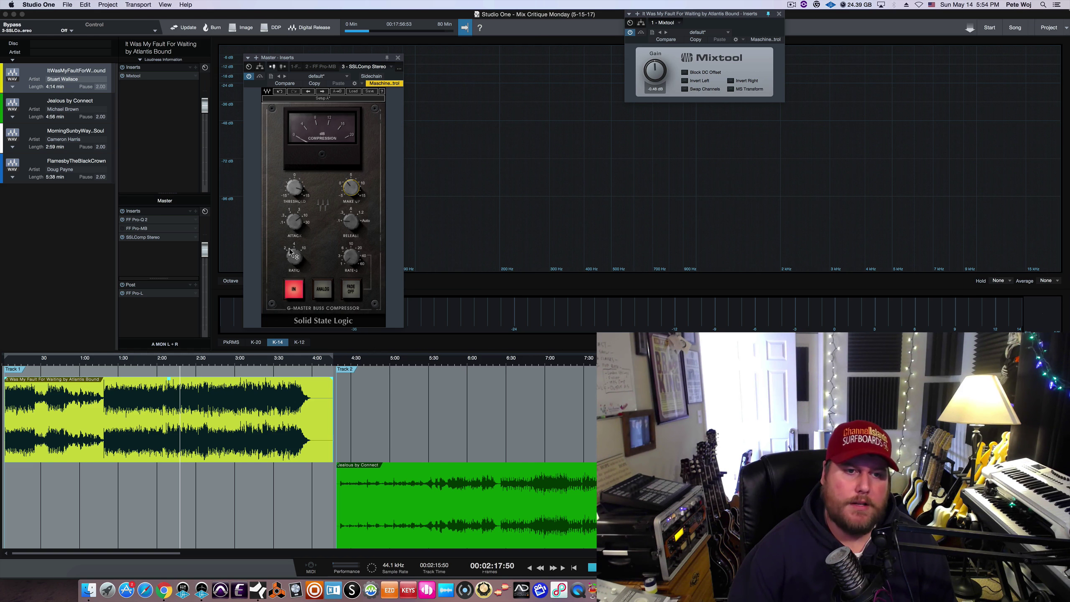
- Set the SSL compressor's attack to 10 ms and close its window with the compressor deactivated
click(295, 218)
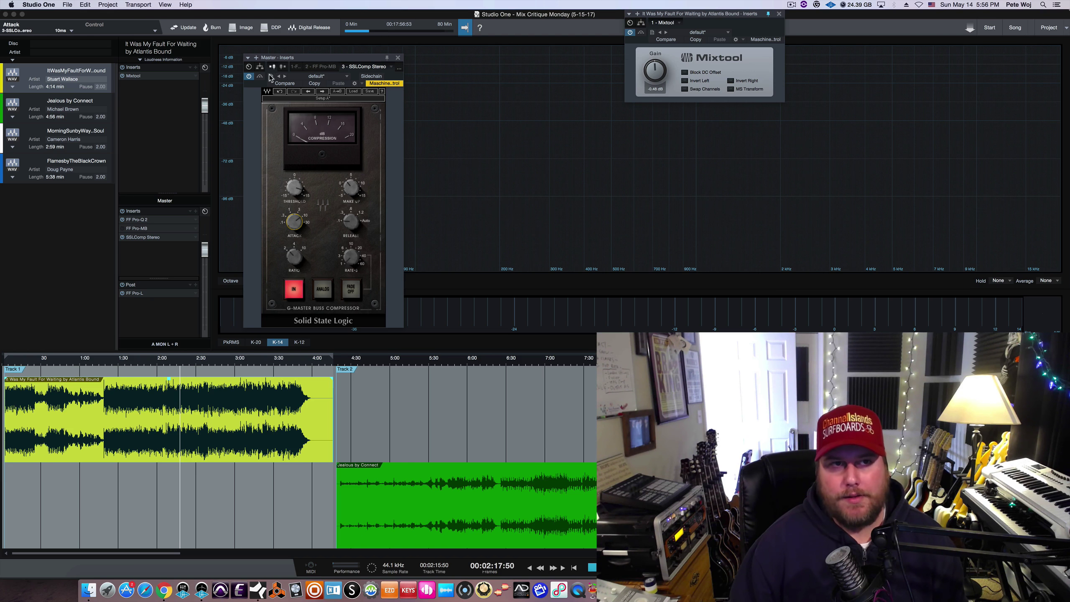
click(248, 78)
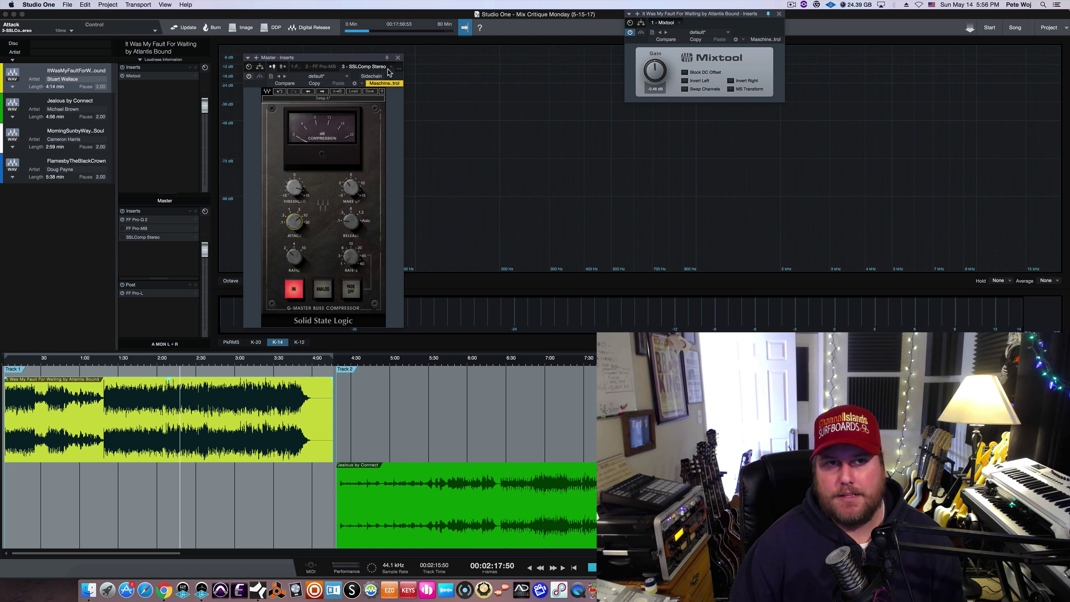
click(398, 58)
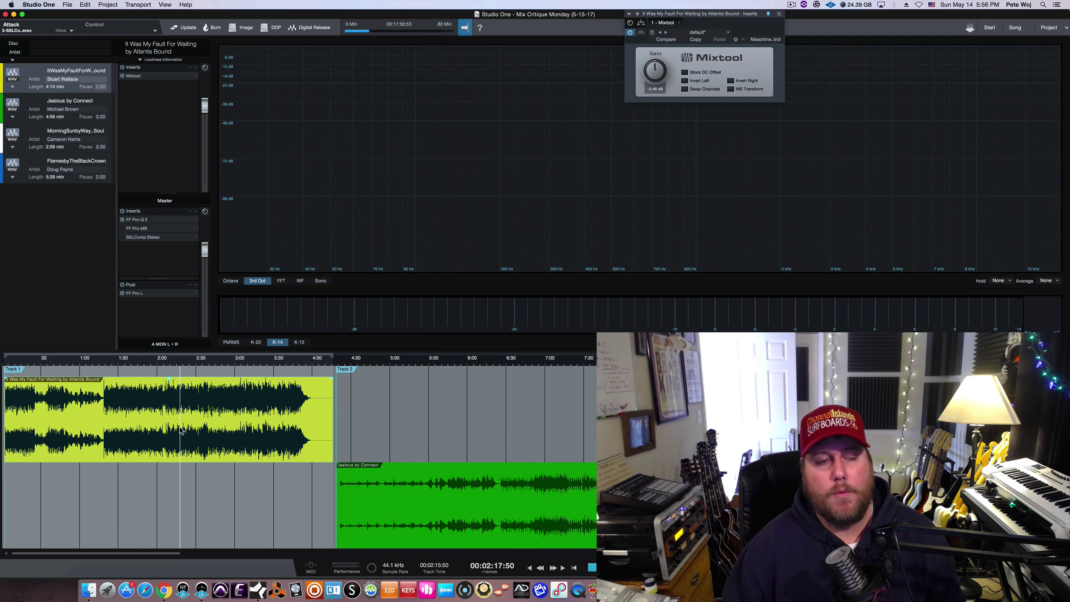
- Play the rest of the first song with pauses, set its Mixtool gain to -1.44 dB, and replay its ending from about 3:40
key(space)
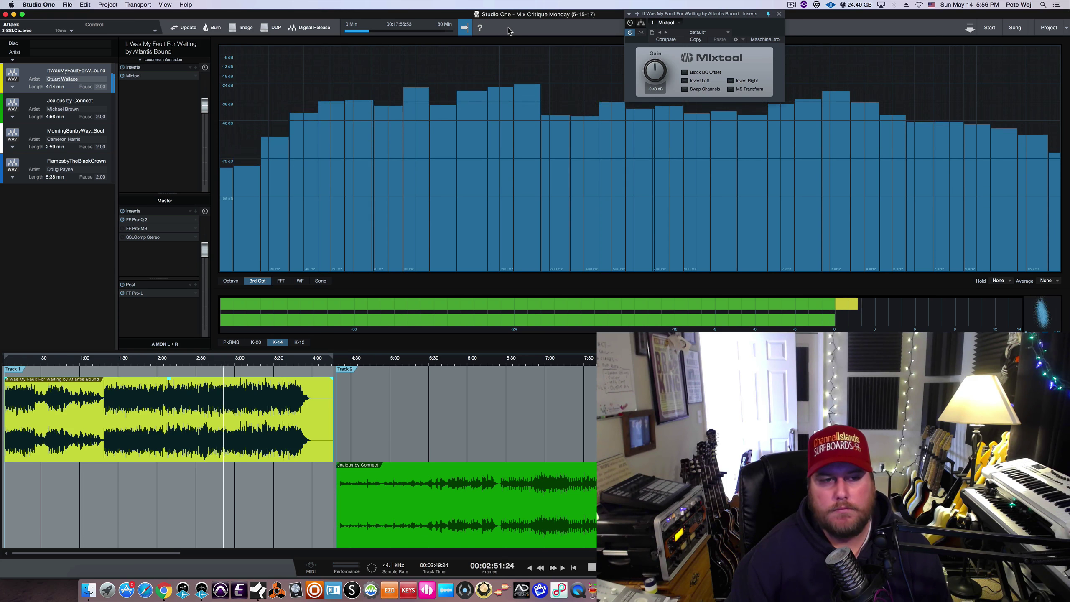
key(space)
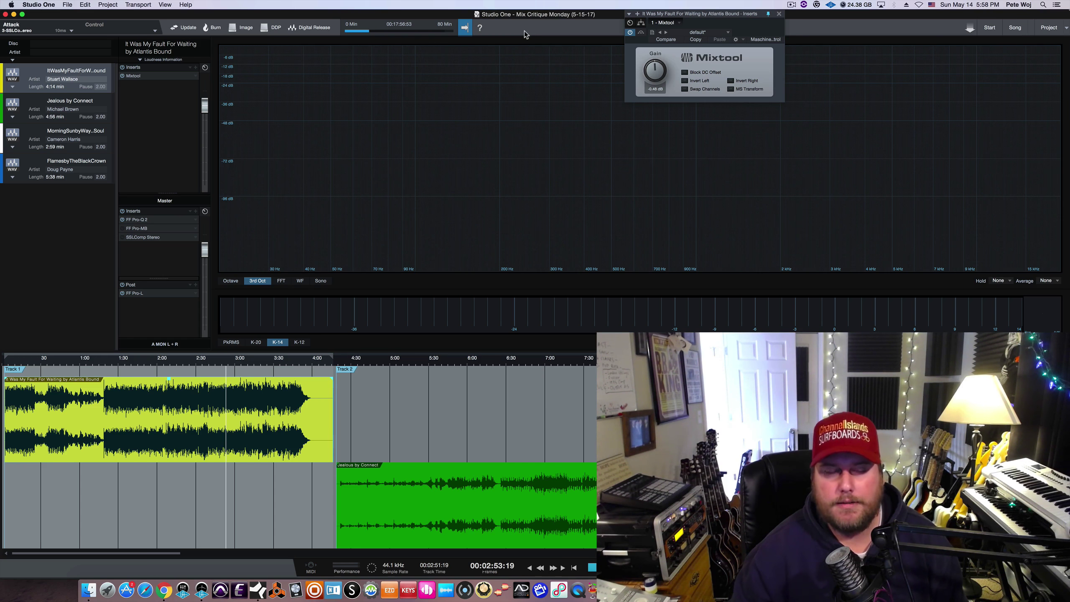
key(space)
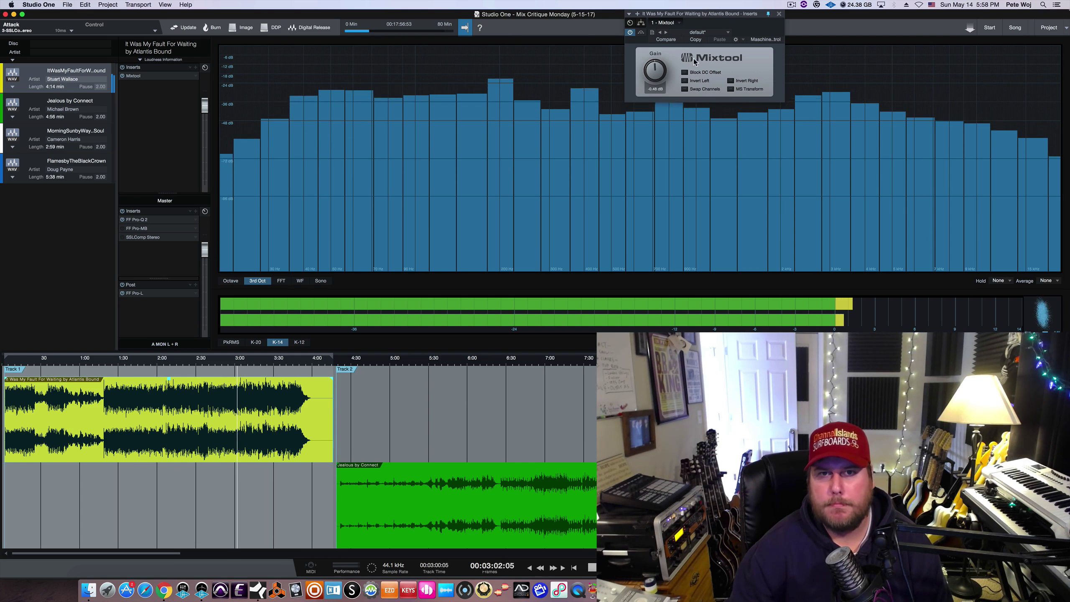
drag(662, 72, 662, 73)
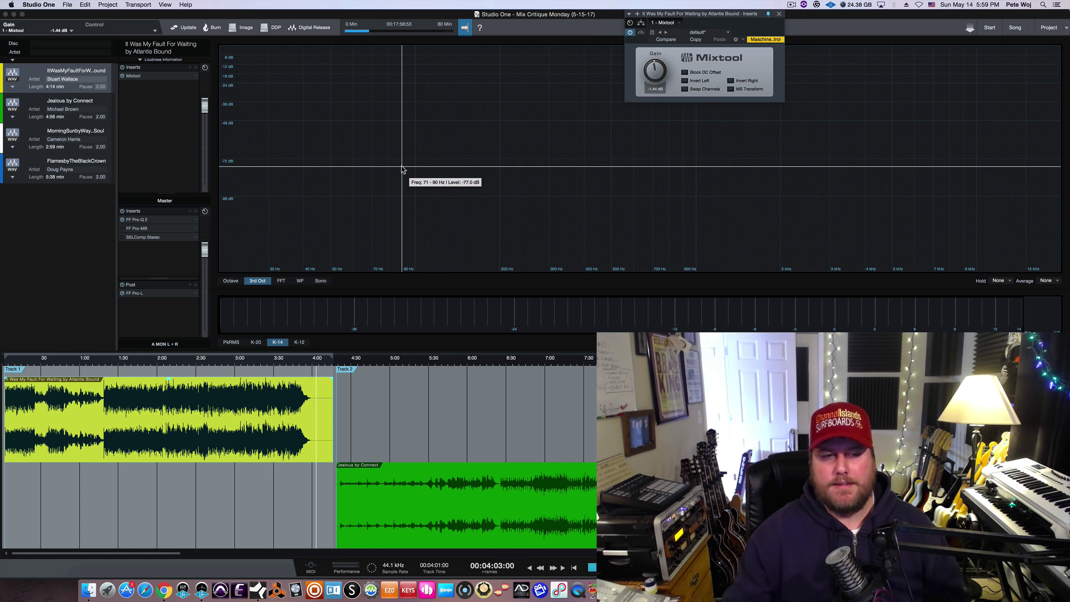
click(286, 365)
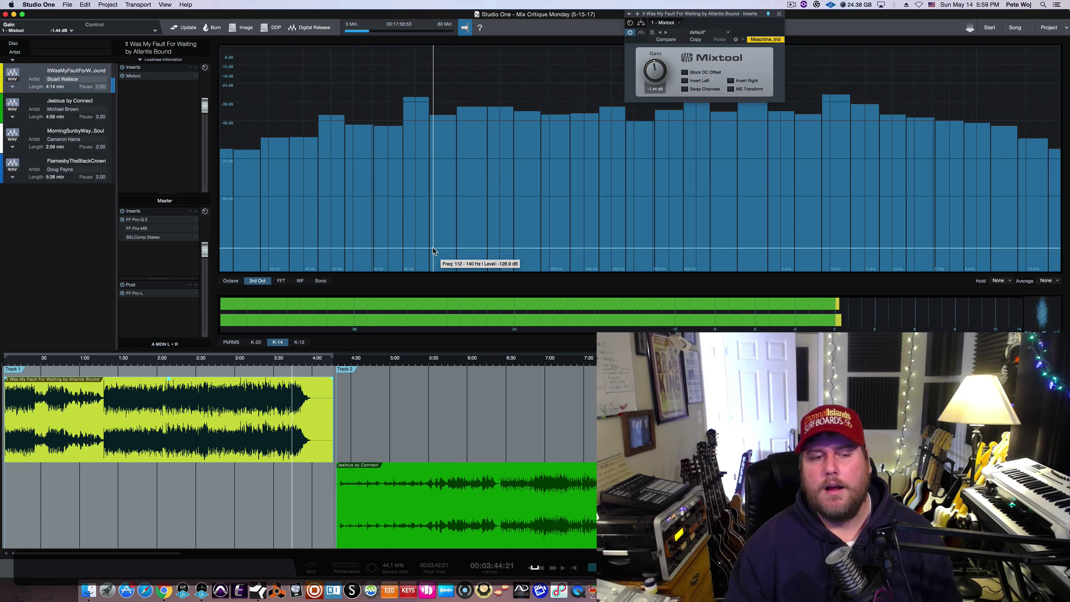
key(space)
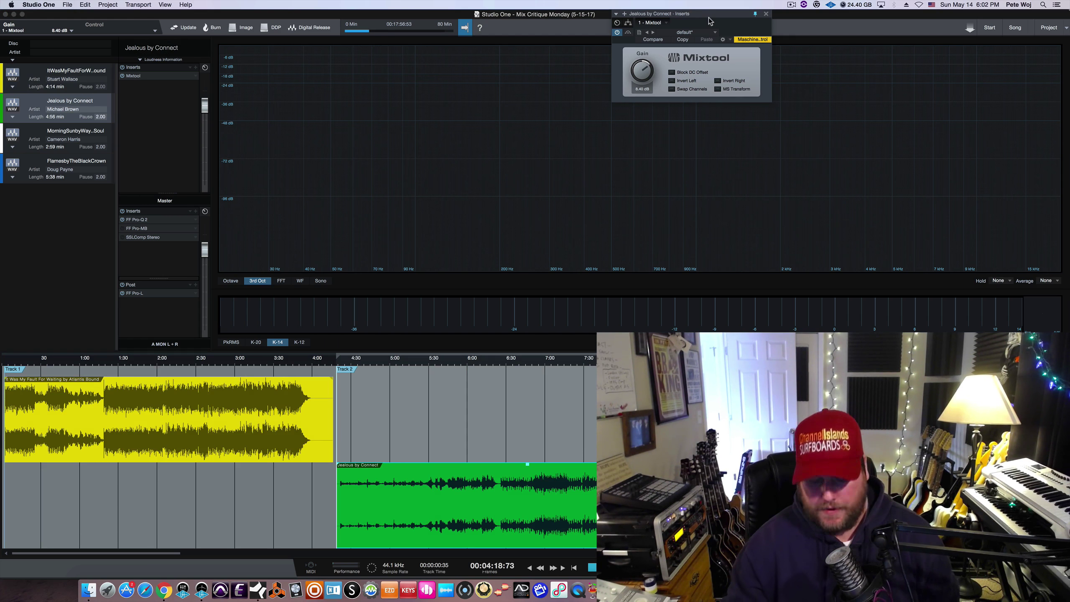
- Play "Jealous by Connect" from its start, lower its Mixtool gain to 4.80 dB as the song gets louder, and stop playback
key(space)
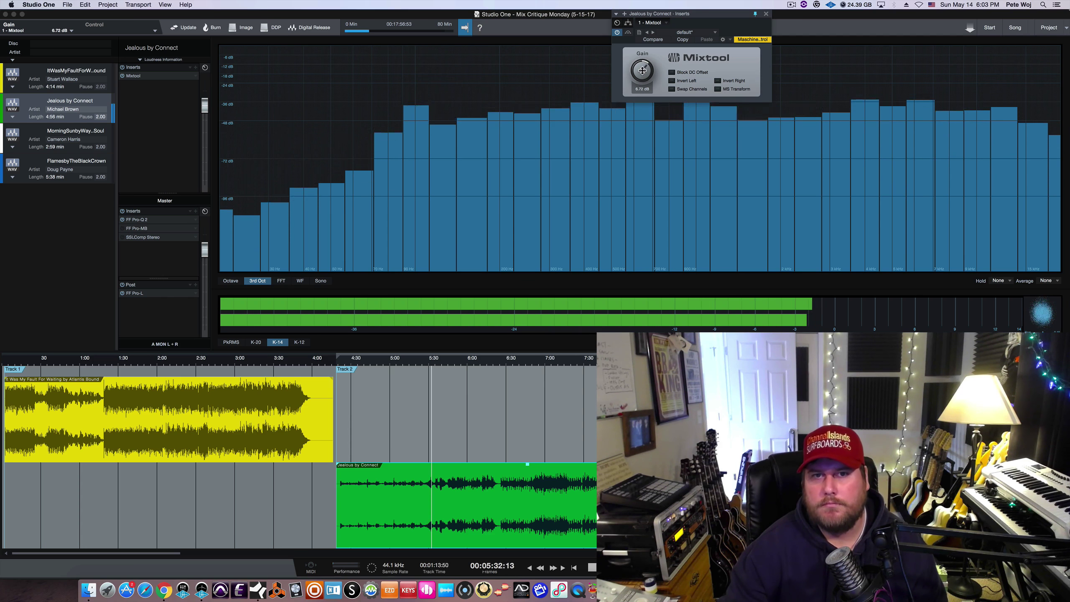
drag(642, 71, 643, 72)
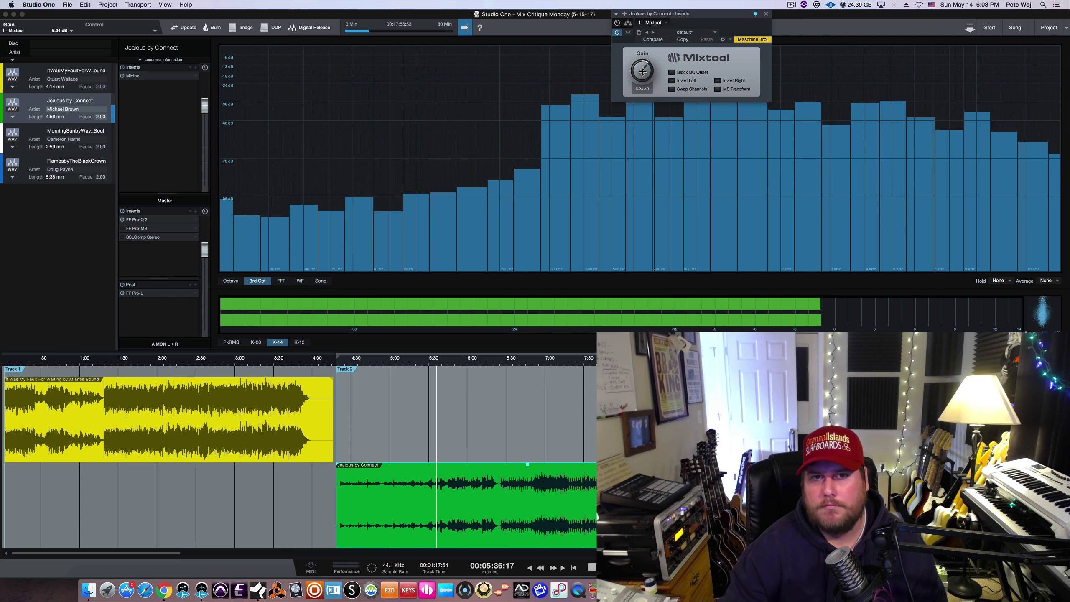
drag(642, 72, 643, 72)
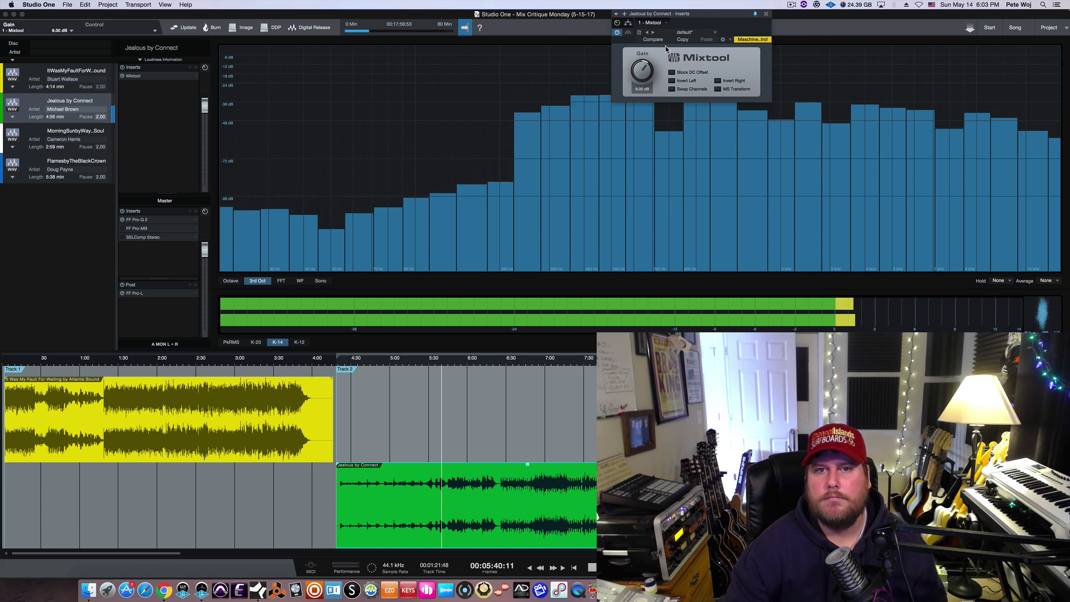
drag(643, 69, 642, 71)
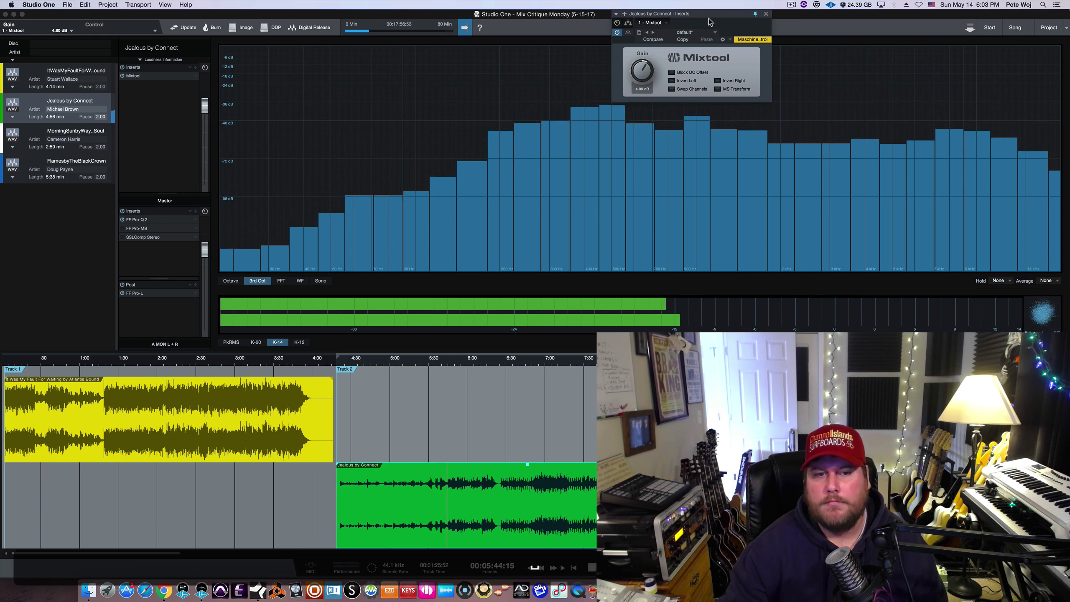
key(space)
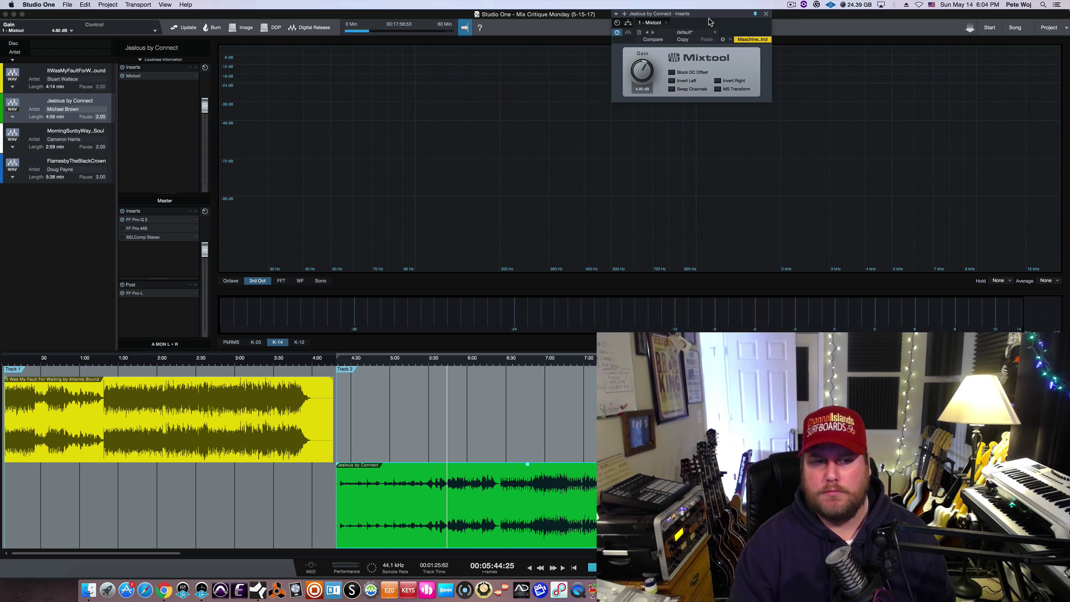
- Resume "Jealous by Connect", readjust its Mixtool gain to 3.84 dB to level-match the louder passage, and stop playback
key(space)
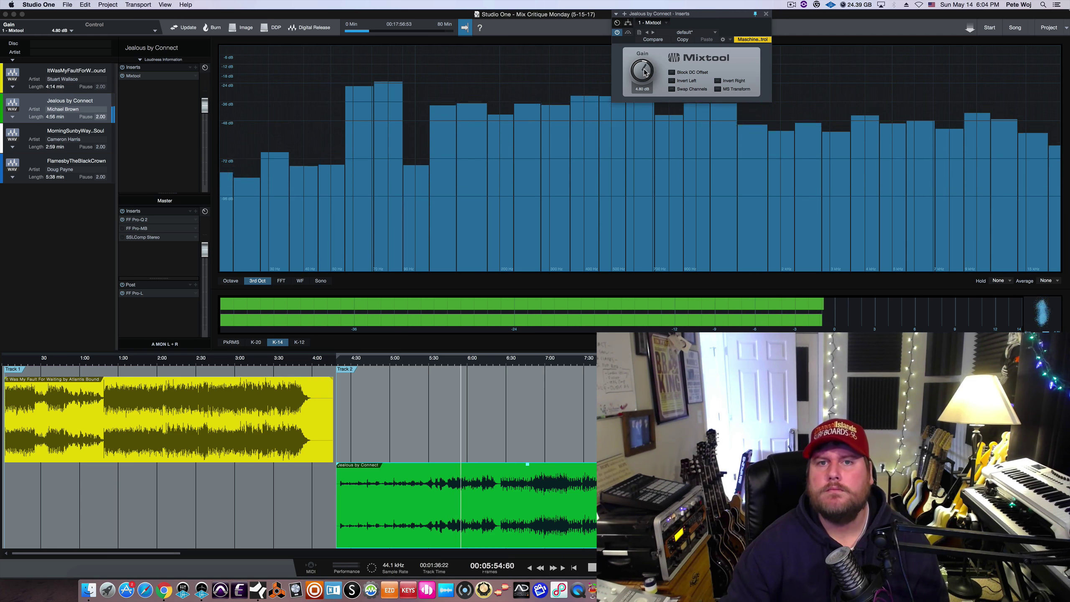
scroll(645, 72, down, 5)
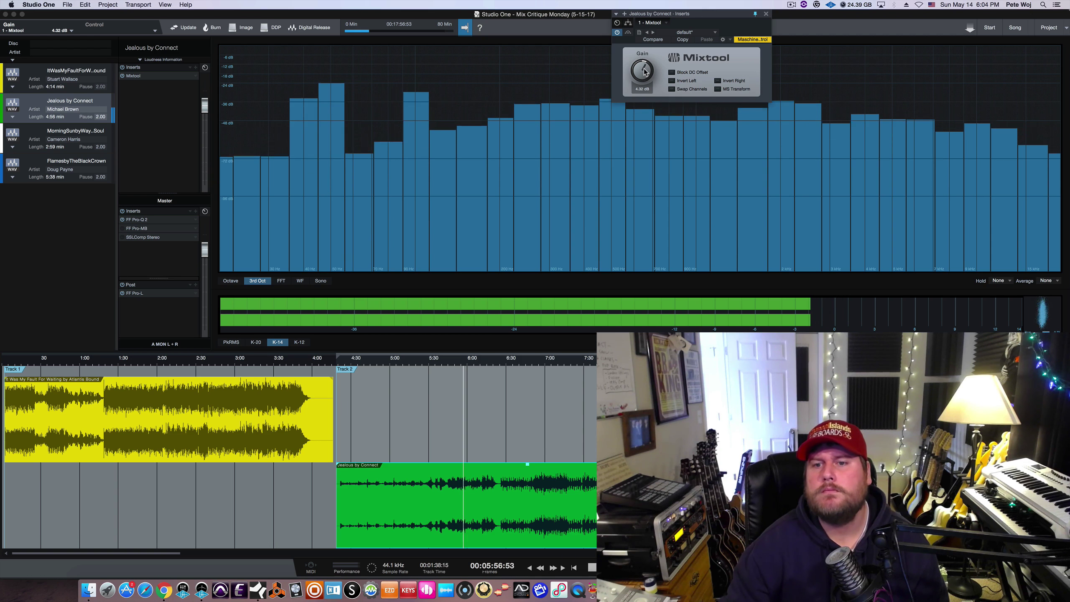
scroll(645, 72, up, 5)
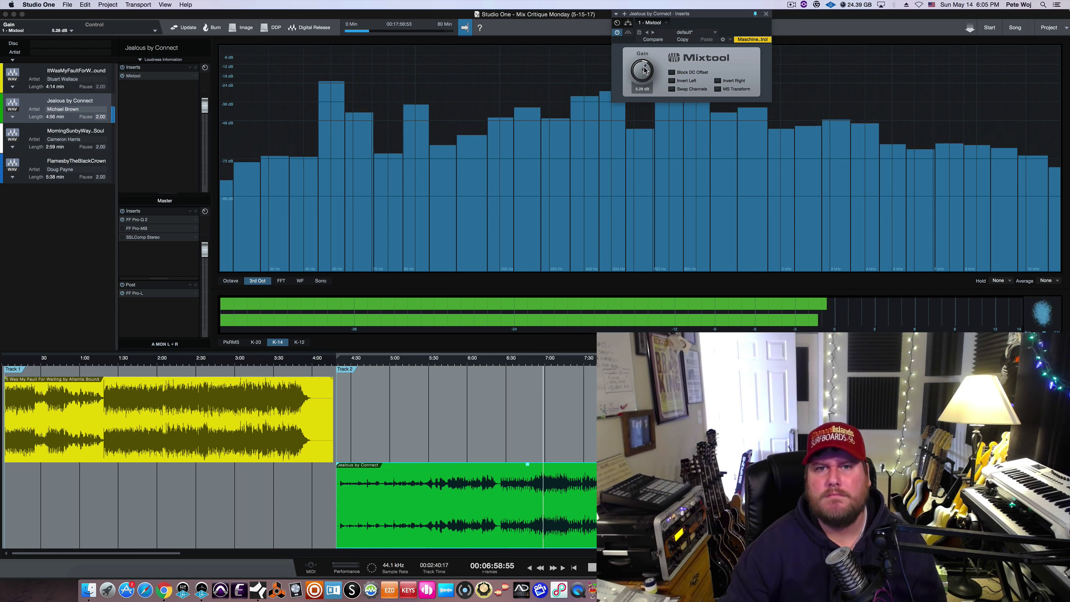
drag(645, 70, 646, 74)
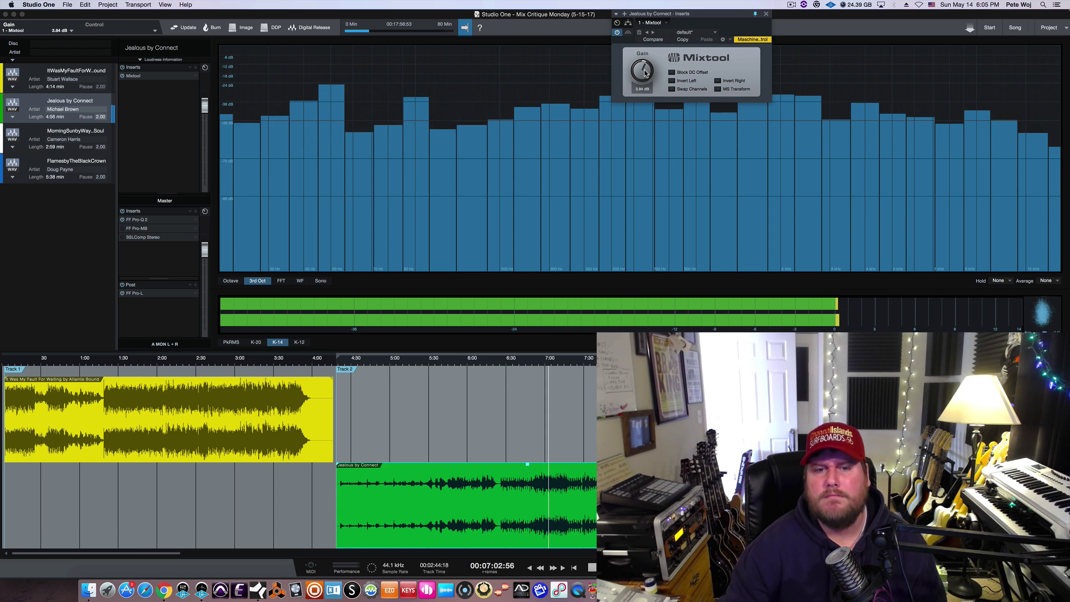
key(space)
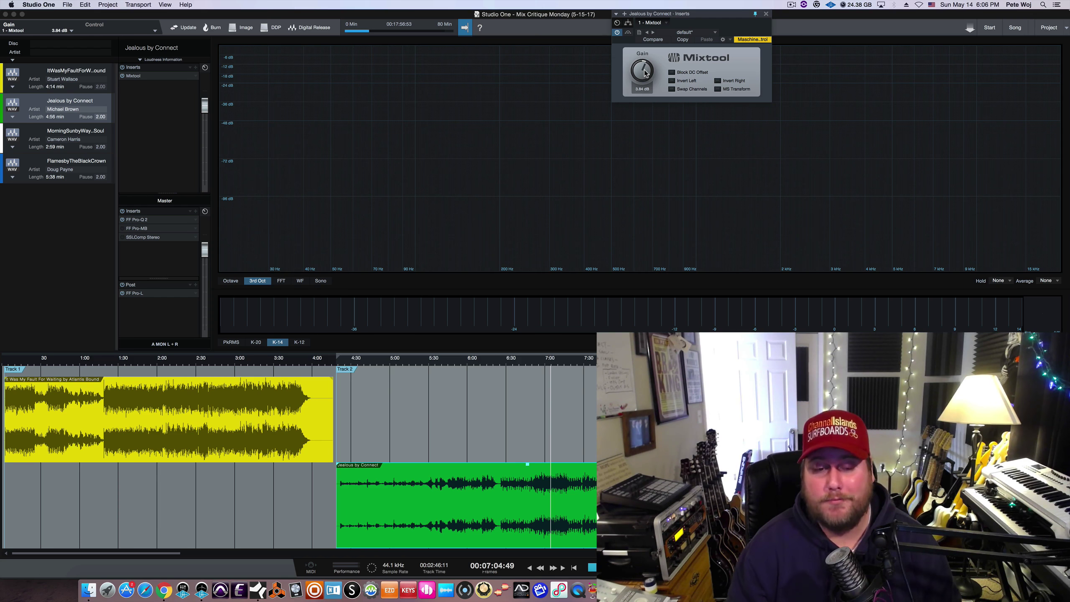
- Continue playing "Jealous by Connect" and open the Master's SSLComp Stereo compressor, moving its window slightly up
key(space)
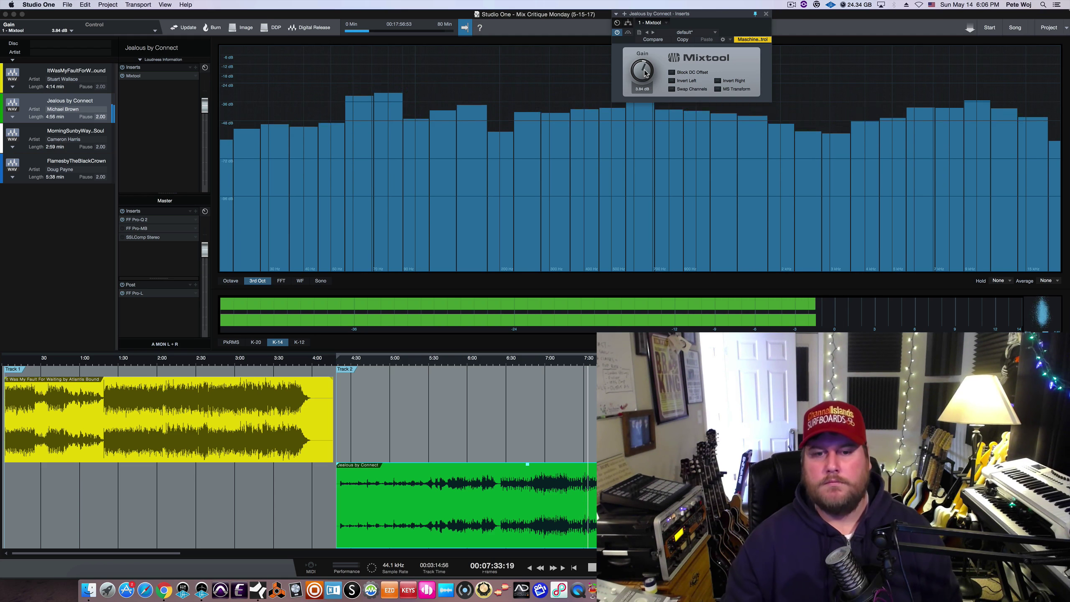
double_click(150, 238)
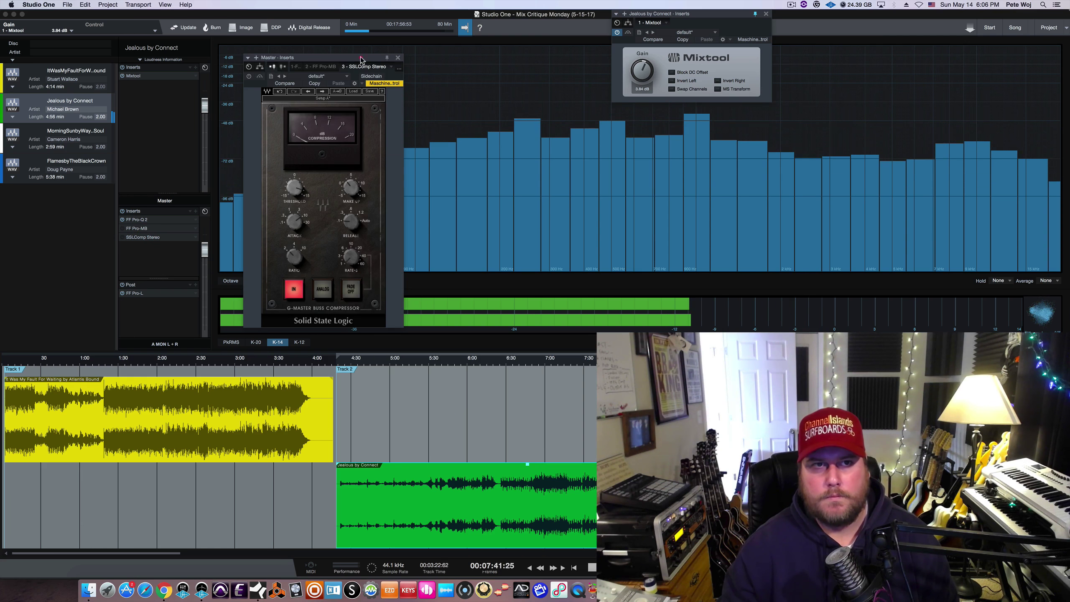
drag(303, 57, 307, 46)
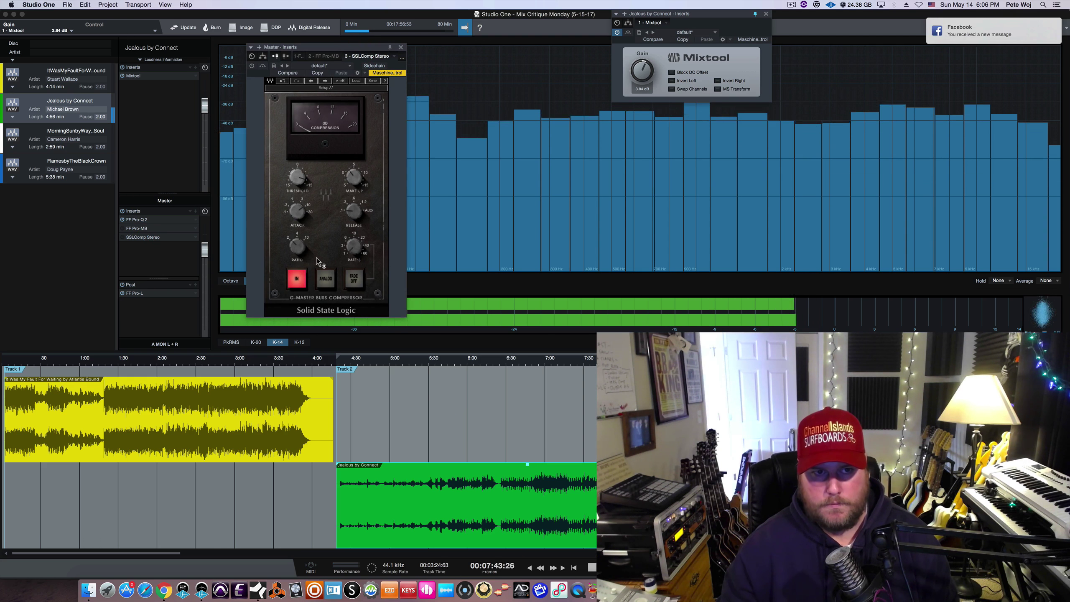
- Open the macOS Notification Center at the Do Not Disturb setting and close it again
click(1057, 5)
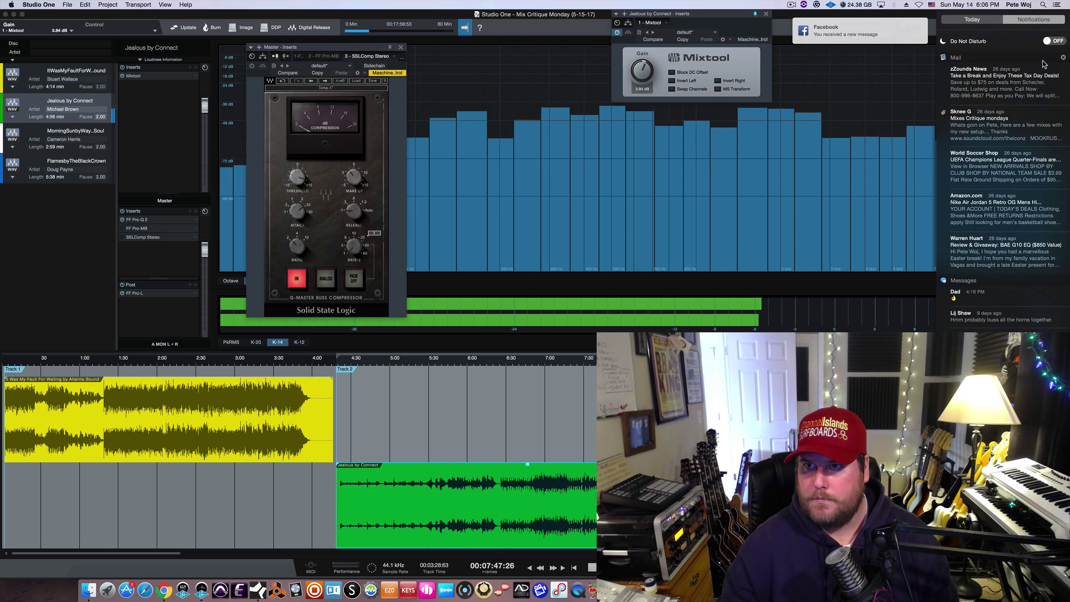
scroll(1035, 83, up, 2)
click(1058, 4)
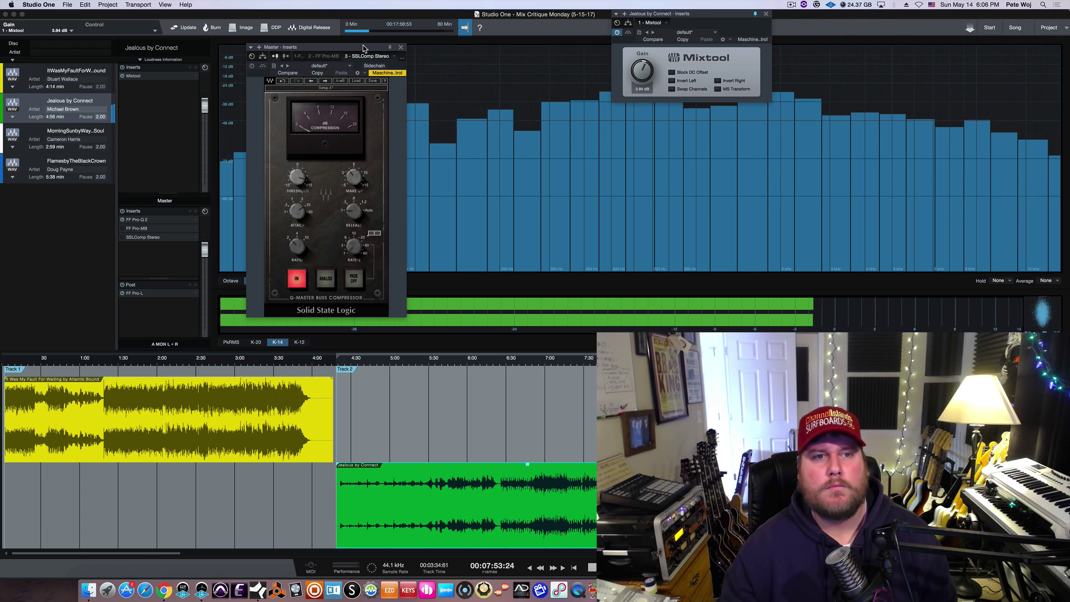
- Activate the SSL compressor on the playing second song and shift its window slightly aside
click(252, 66)
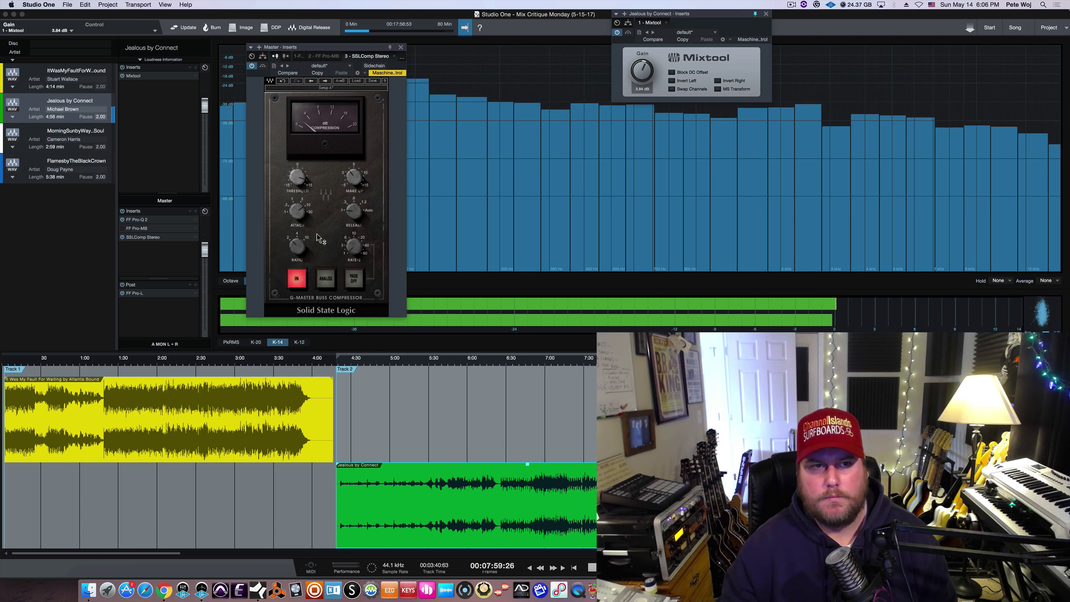
mouse_move(297, 181)
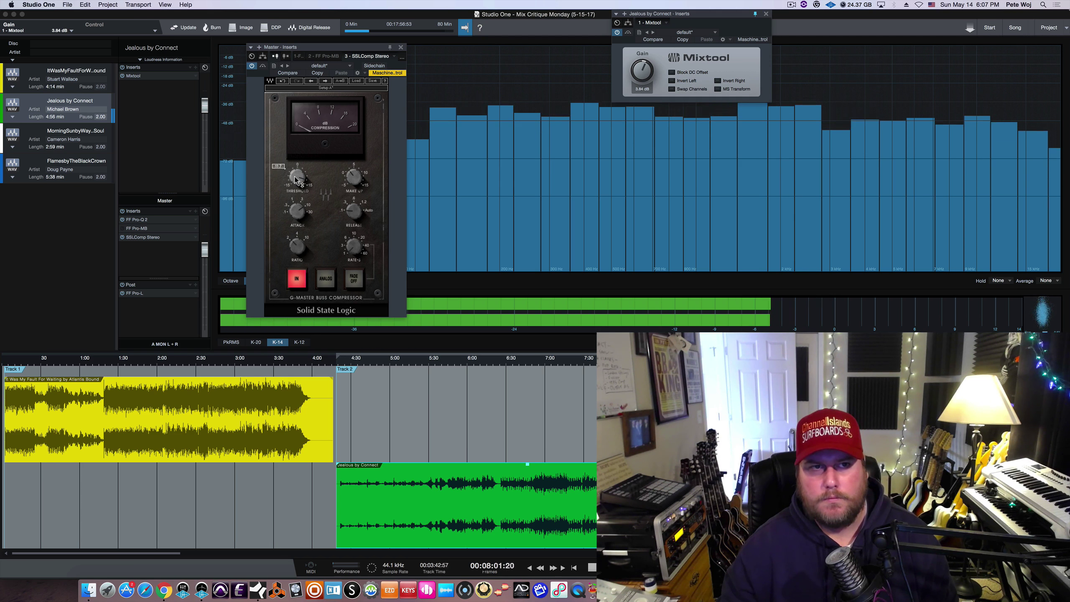
drag(368, 48, 350, 50)
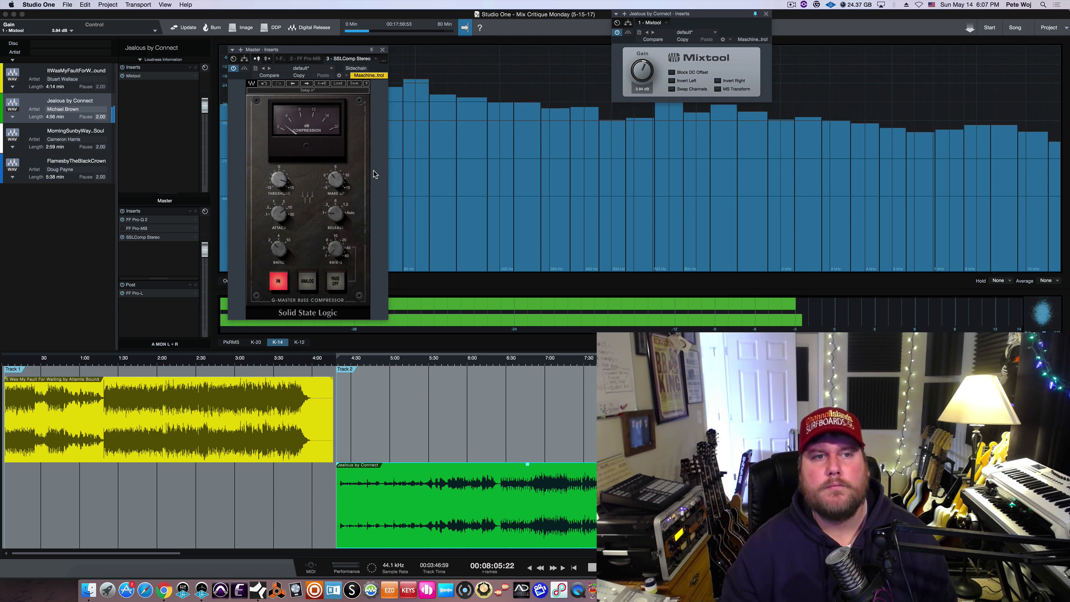
- Set the SSL compressor's makeup gain to 1.8 dB, deactivate the compressor for comparison, and stop playback
click(336, 184)
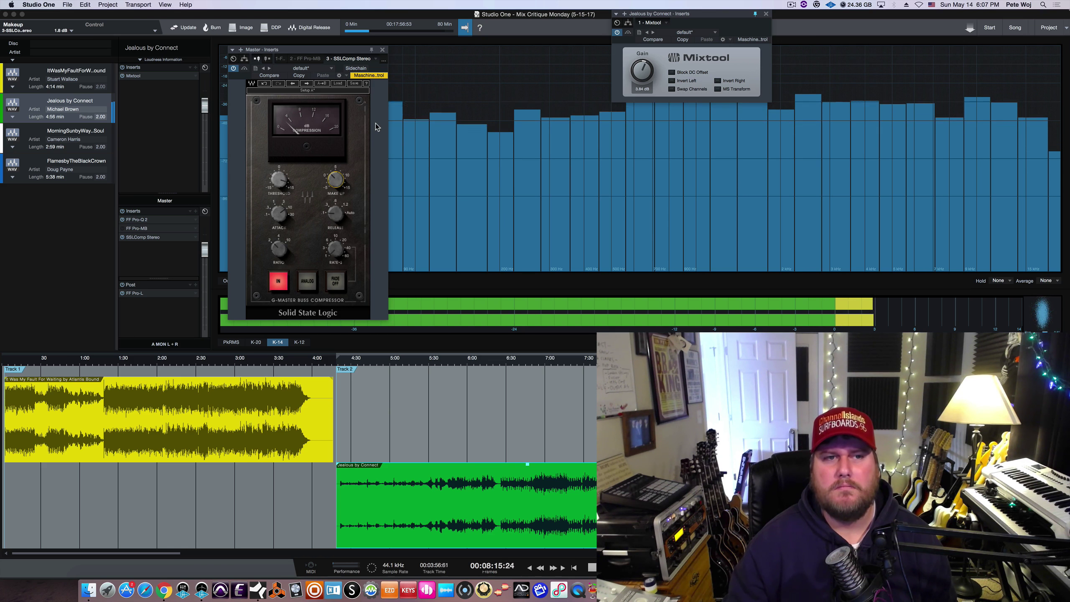
click(233, 68)
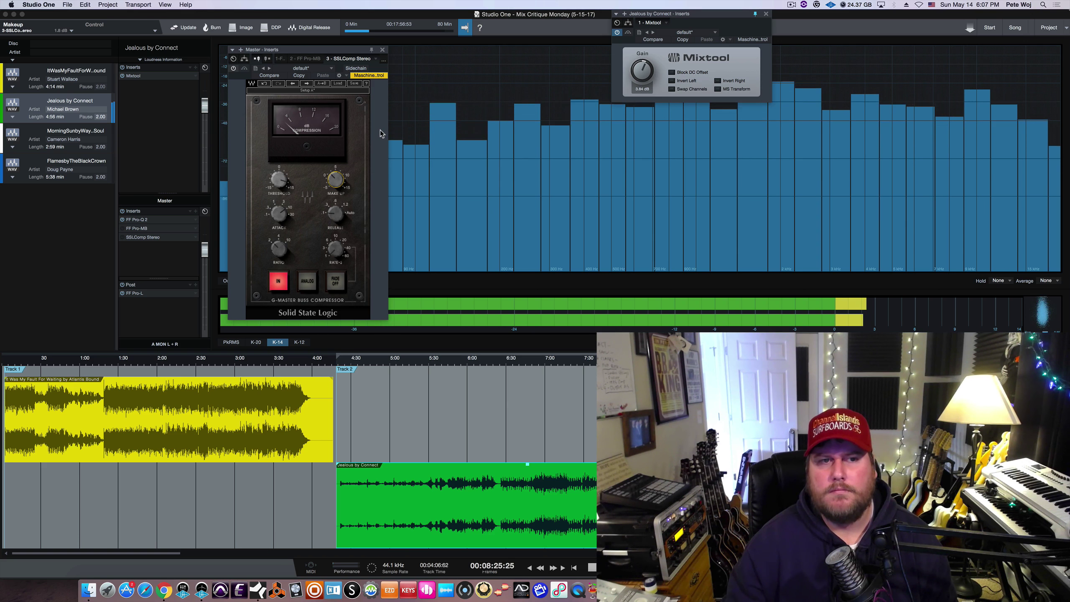
key(space)
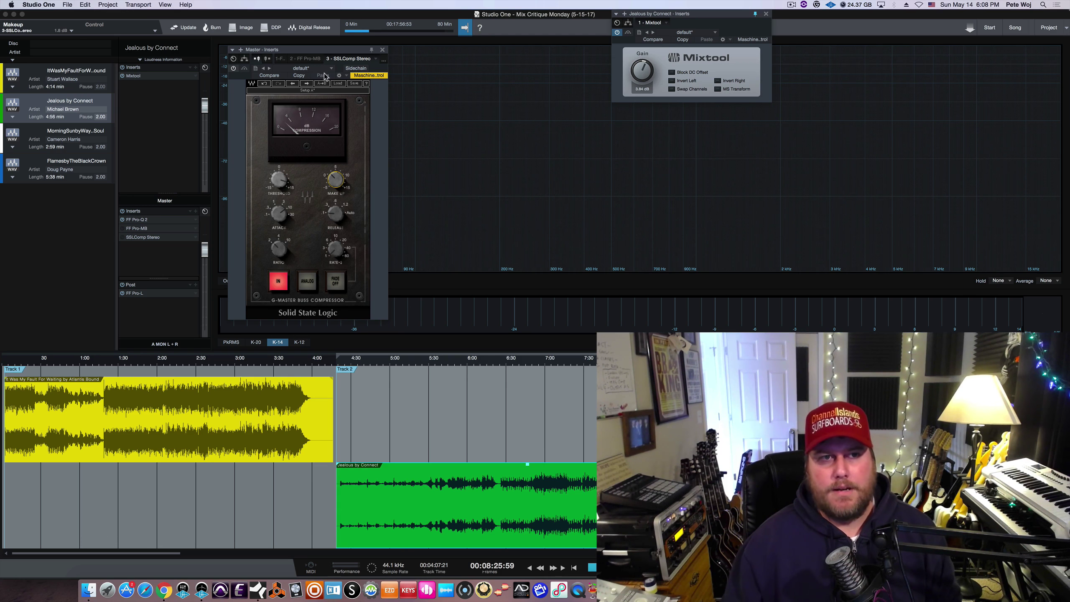
- Shift the compressor window slightly, resume playback, and reactivate the SSL compressor with its attack at 30 ms
drag(312, 48, 316, 55)
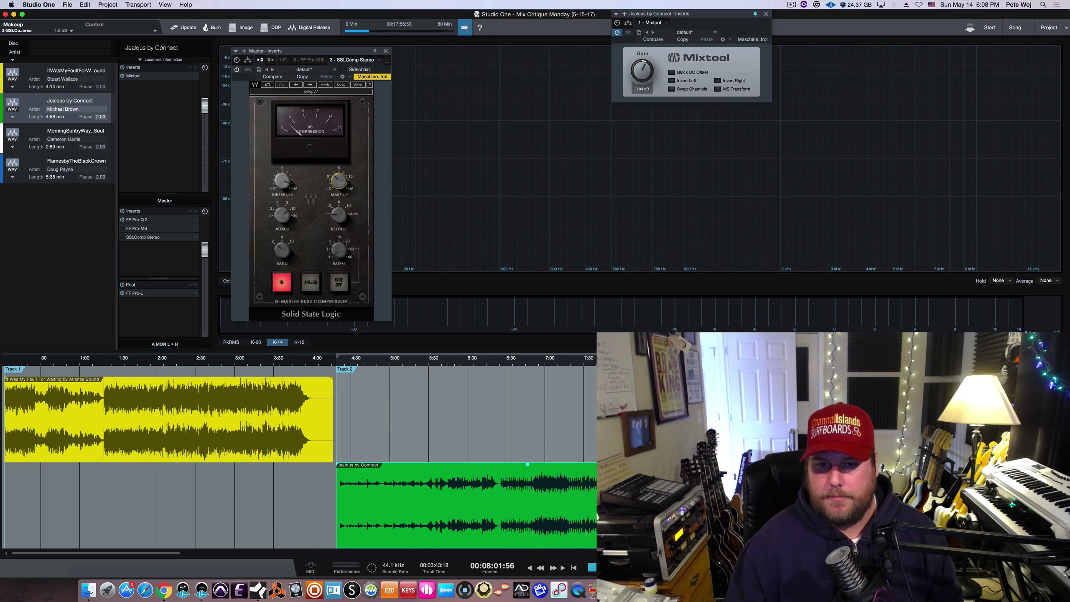
key(space)
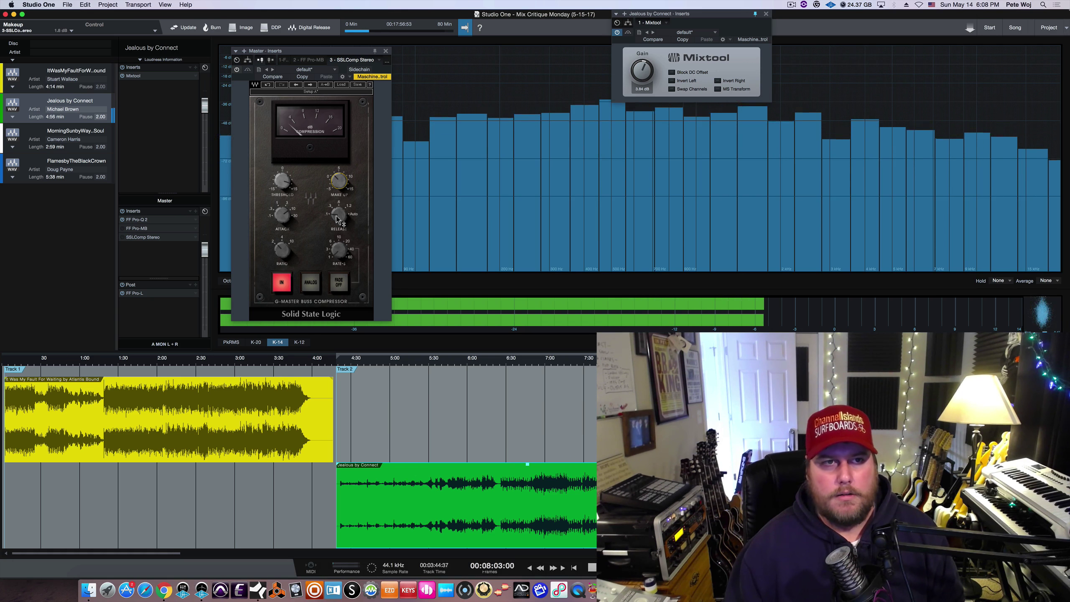
click(236, 69)
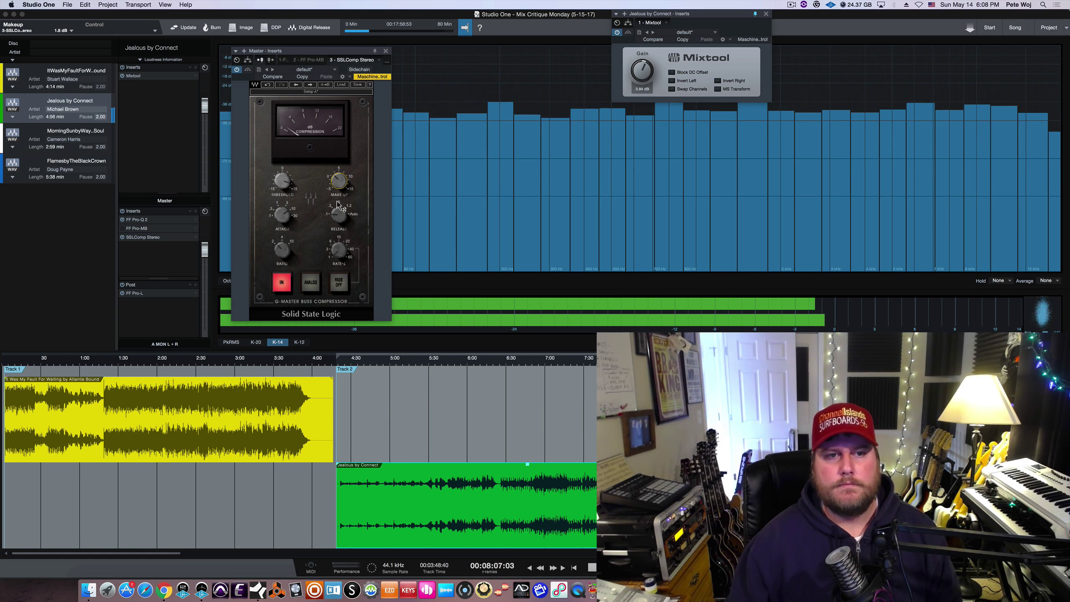
click(283, 218)
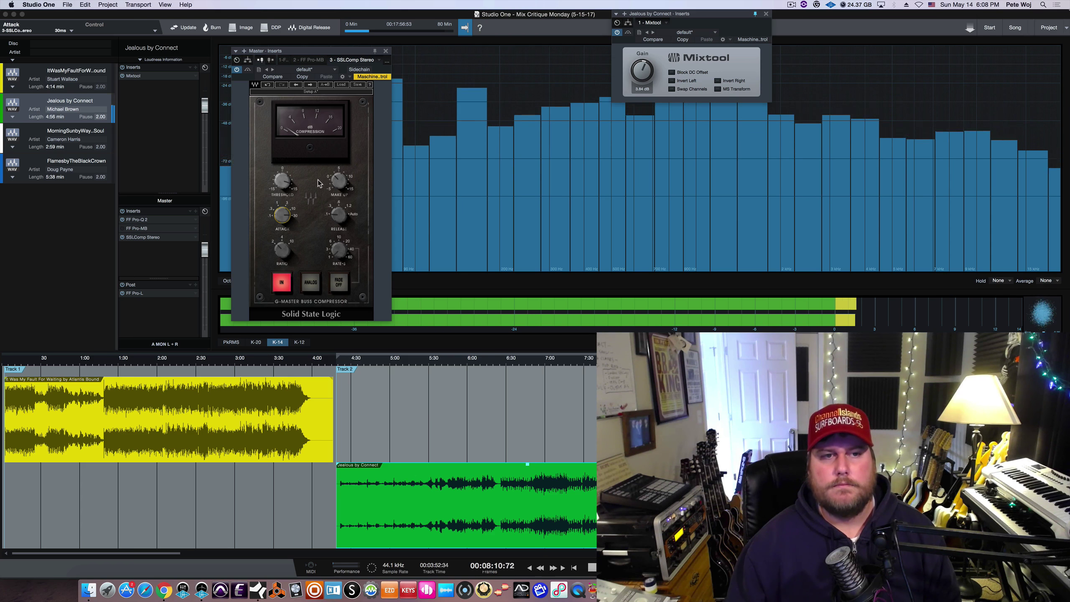
- Lower the Mixtool gain of "Jealous by Connect" to 2.40 dB and set the SSL compressor's threshold to 7.2 dB
click(283, 182)
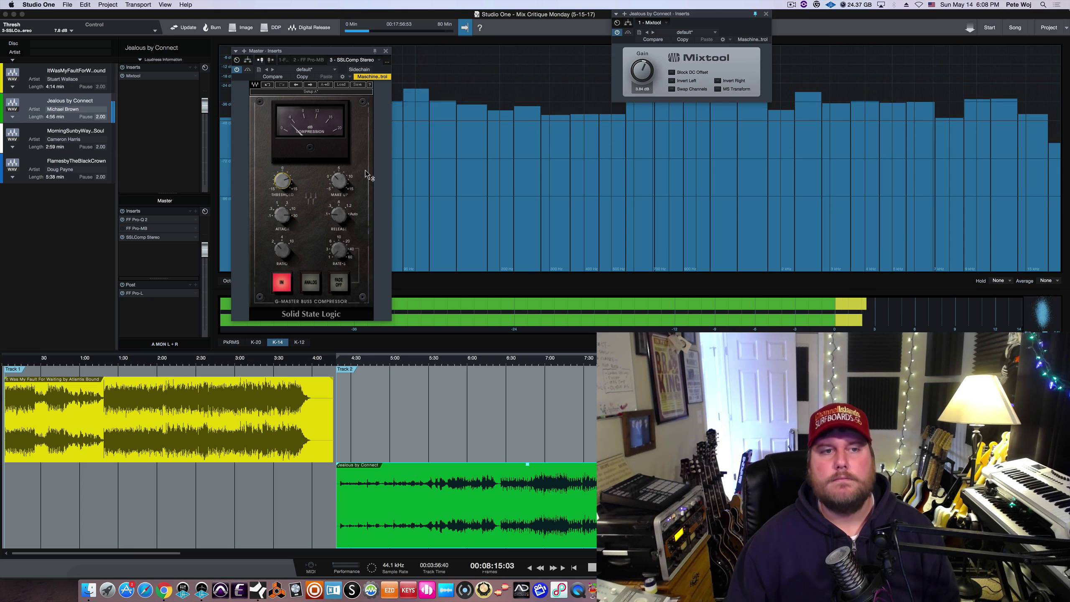
click(287, 181)
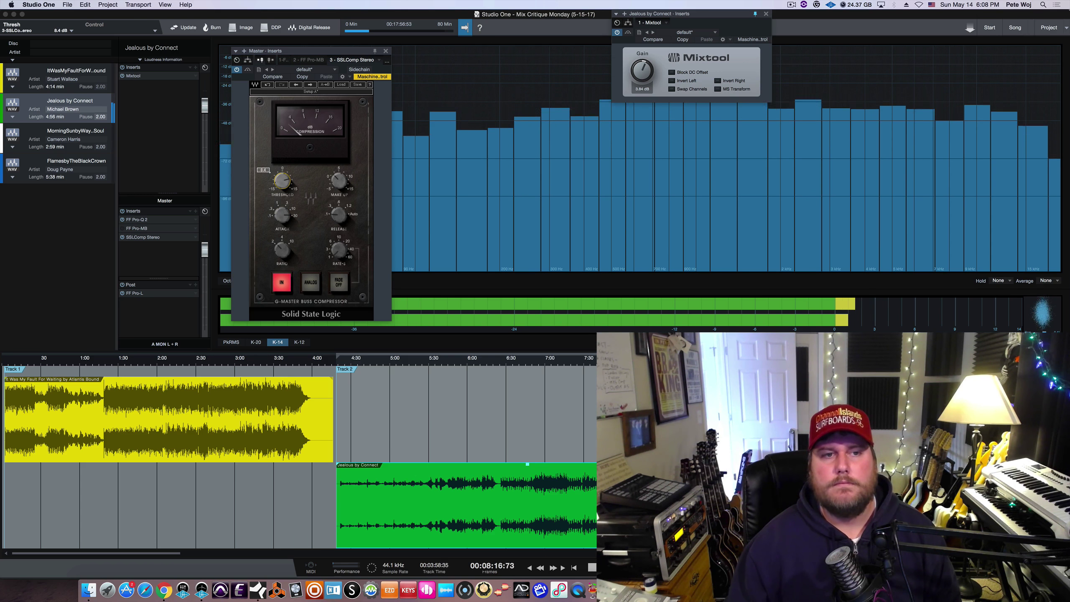
click(644, 72)
drag(643, 73, 644, 74)
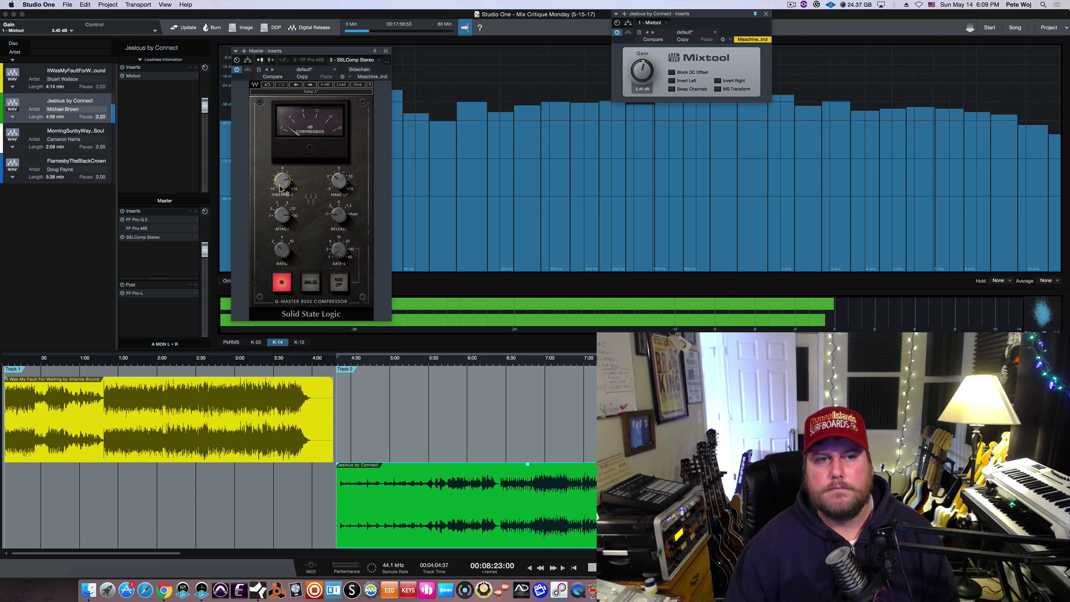
click(269, 171)
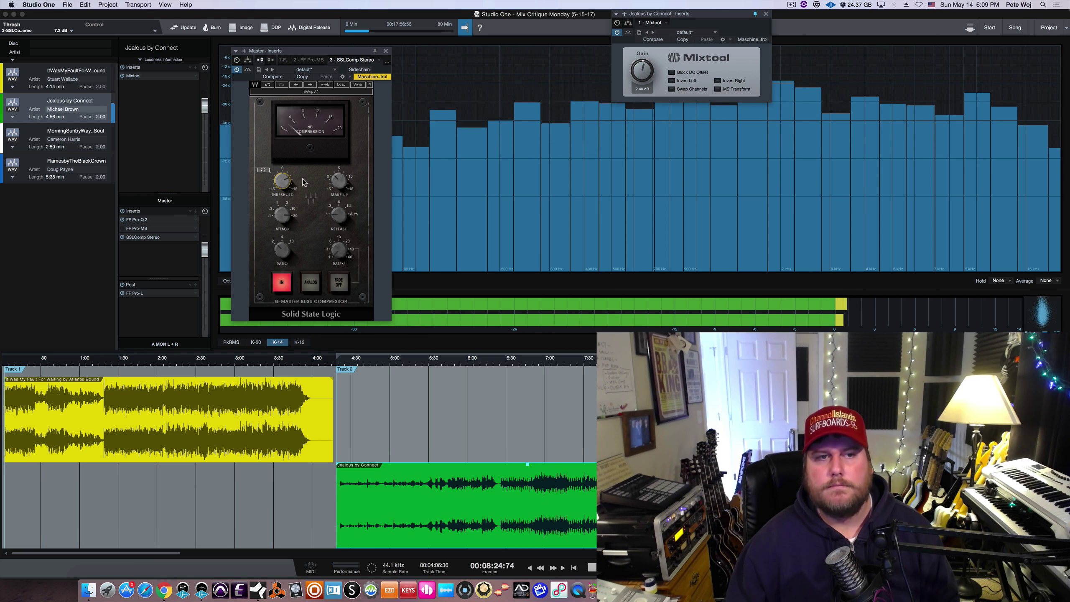
- Compare the song with the SSL compressor bypassed and active, set the makeup gain to 2.4 dB, and close the compressor
click(248, 69)
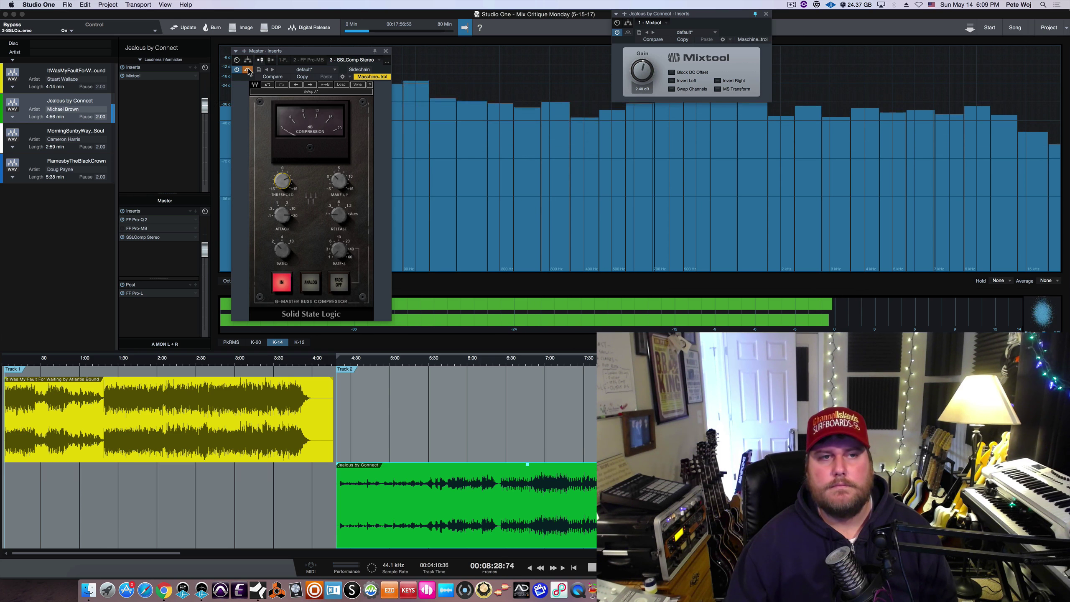
click(248, 69)
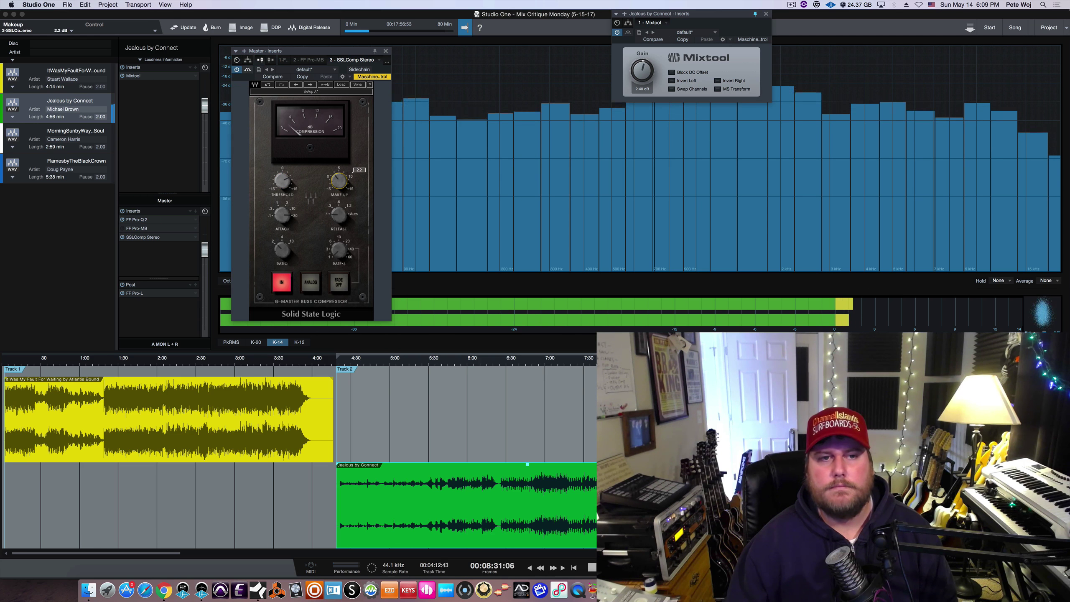
drag(339, 180, 344, 186)
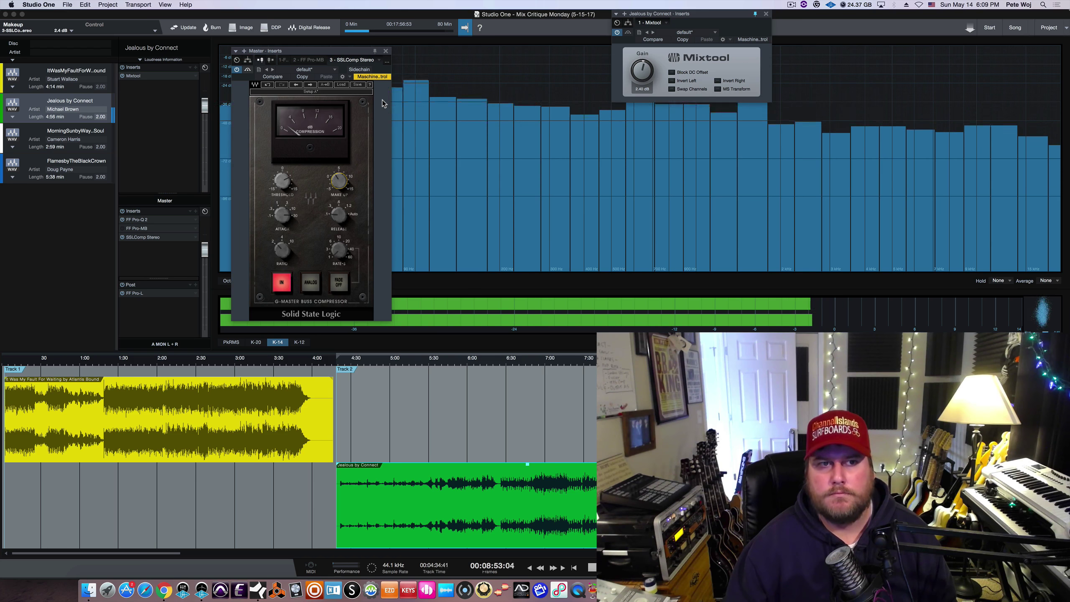
click(386, 51)
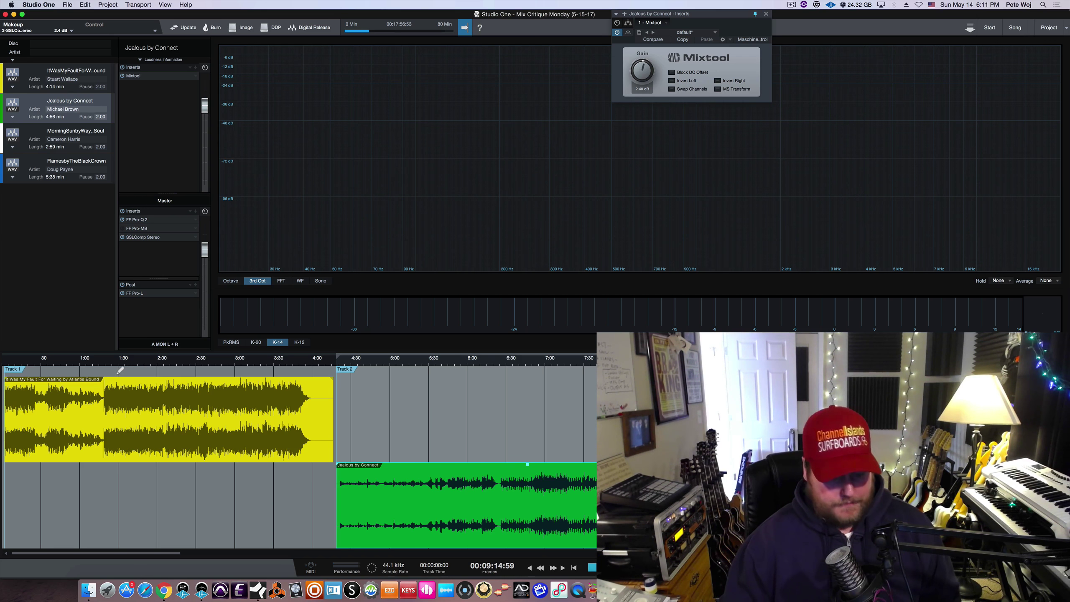
- Select the third song, "Morning Sun by Wayward Soul", in the timeline
scroll(120, 370, right, 3)
scroll(120, 370, right, 10)
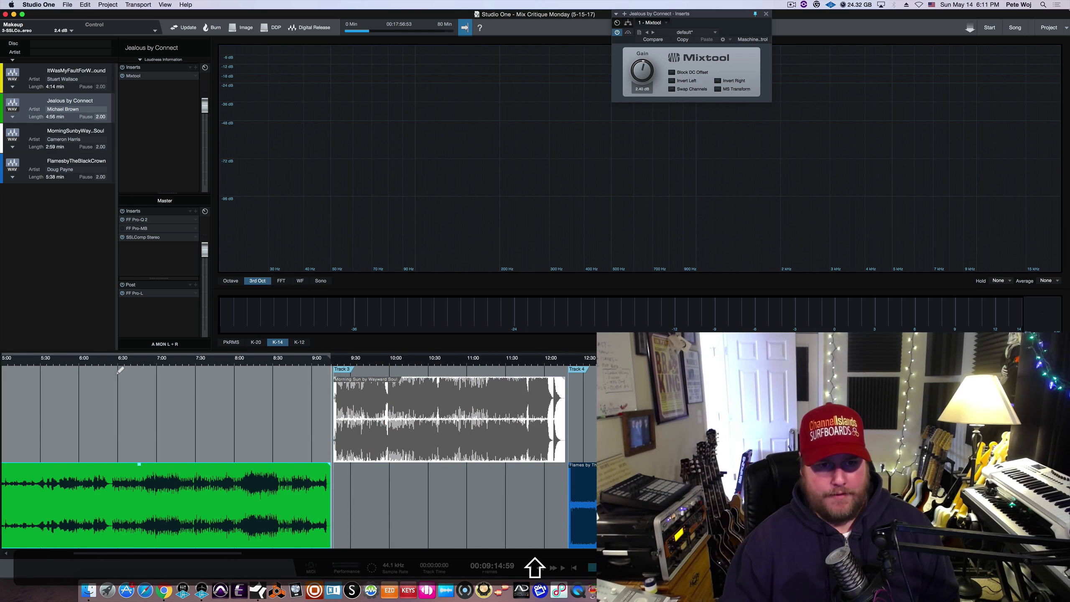
scroll(120, 370, right, 10)
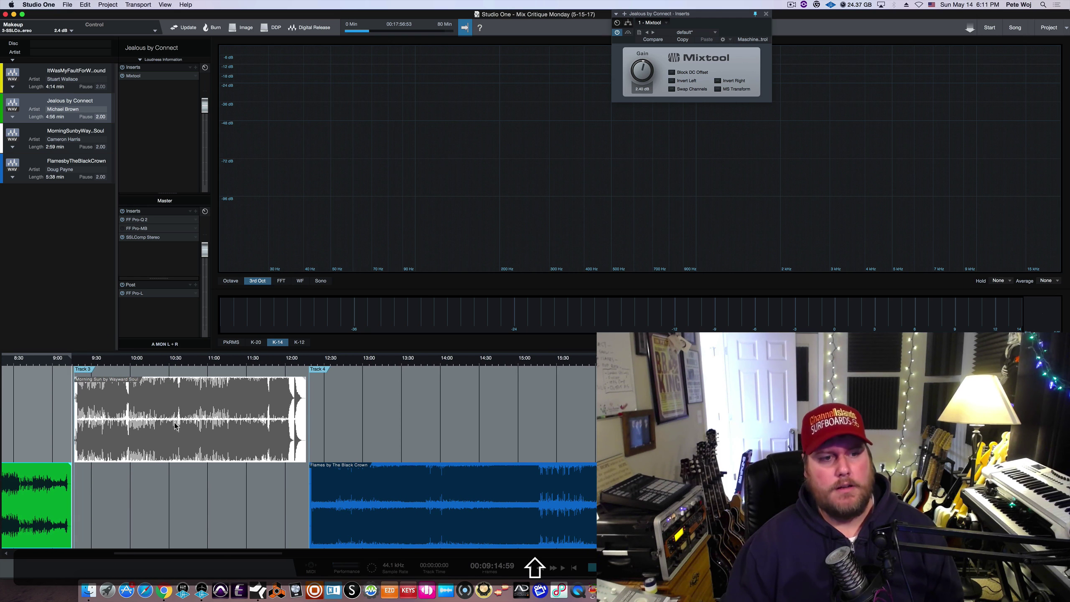
click(224, 447)
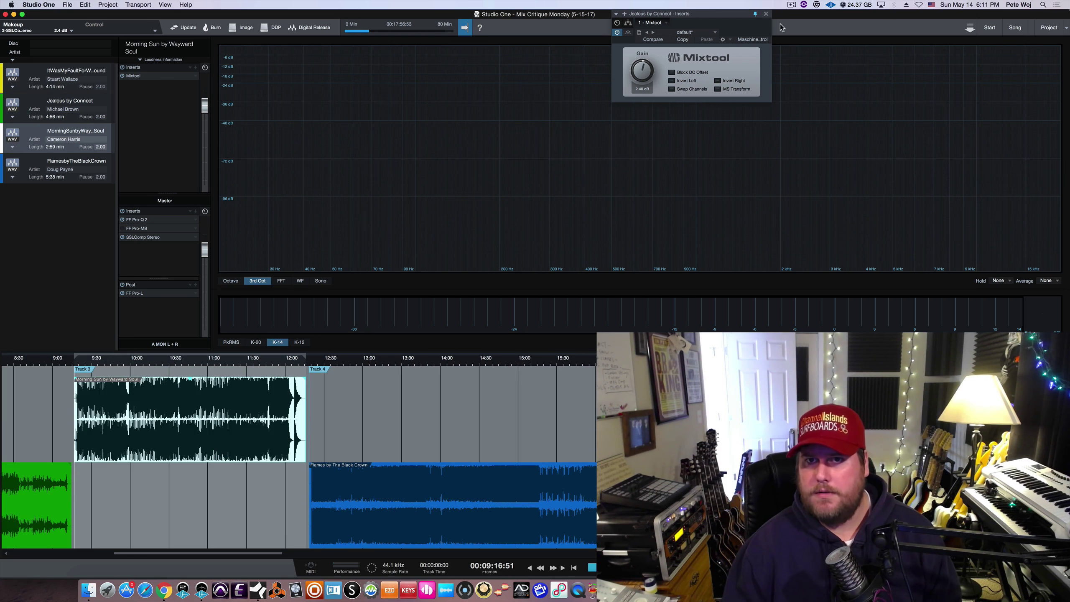
- Replace the open Mixtool window with the one for "Morning Sun", move and pin it above the spectrum display, and start playback
click(766, 13)
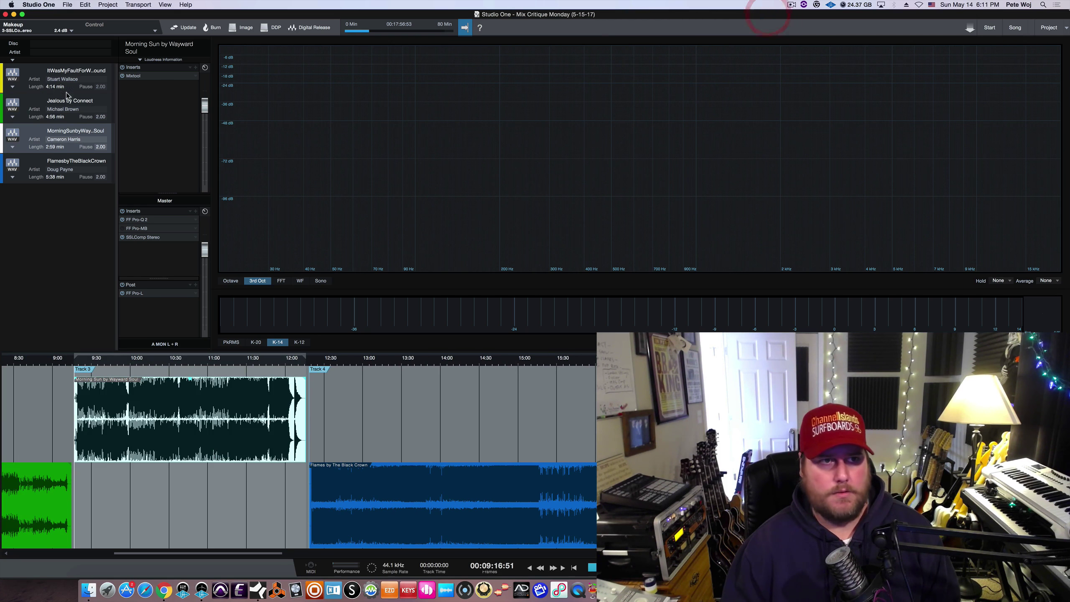
click(134, 76)
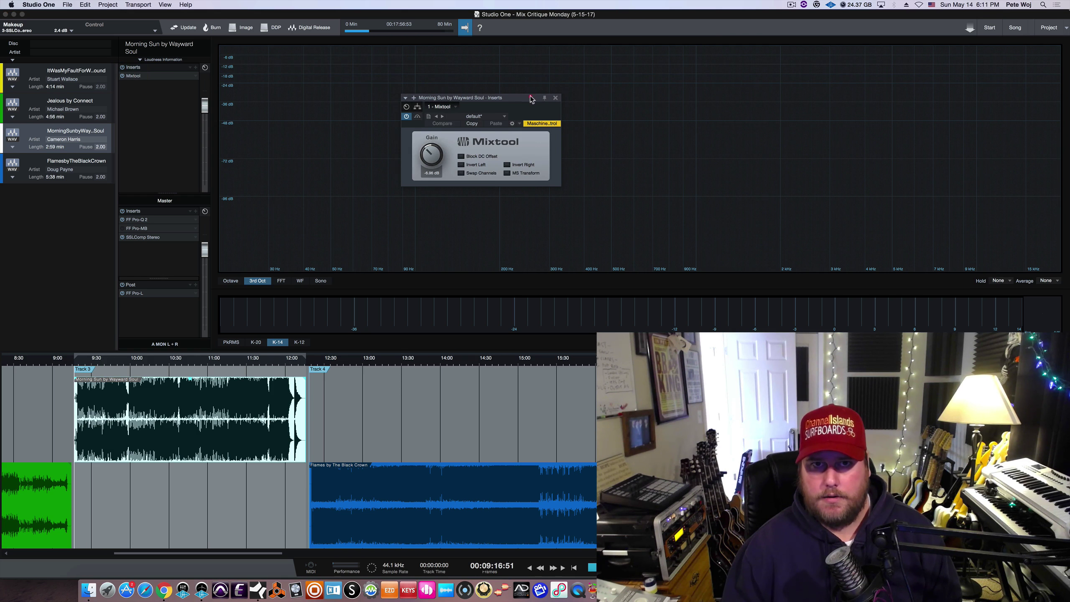
drag(531, 99, 743, 4)
key(space)
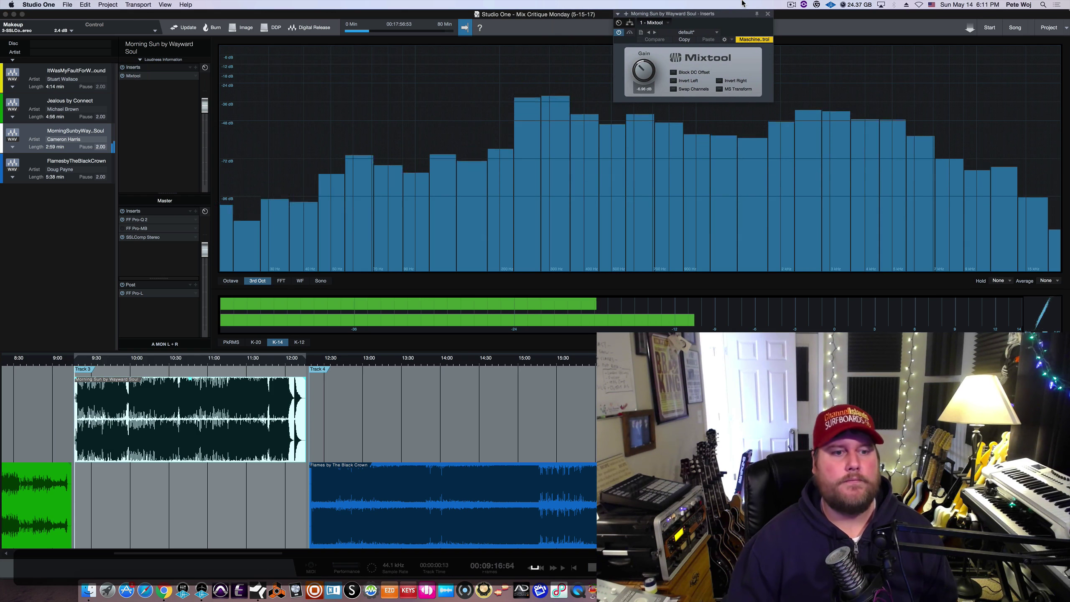
click(757, 13)
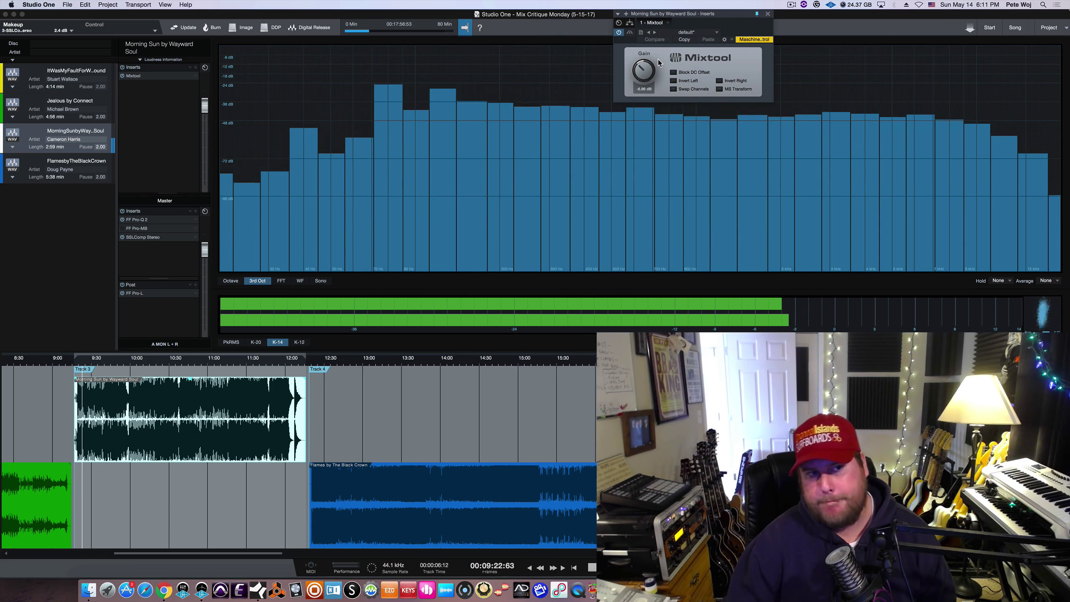
- Deactivate the Master's SSLComp Stereo insert while auditioning "Morning Sun" and shift the Mixtool window slightly aside
click(122, 237)
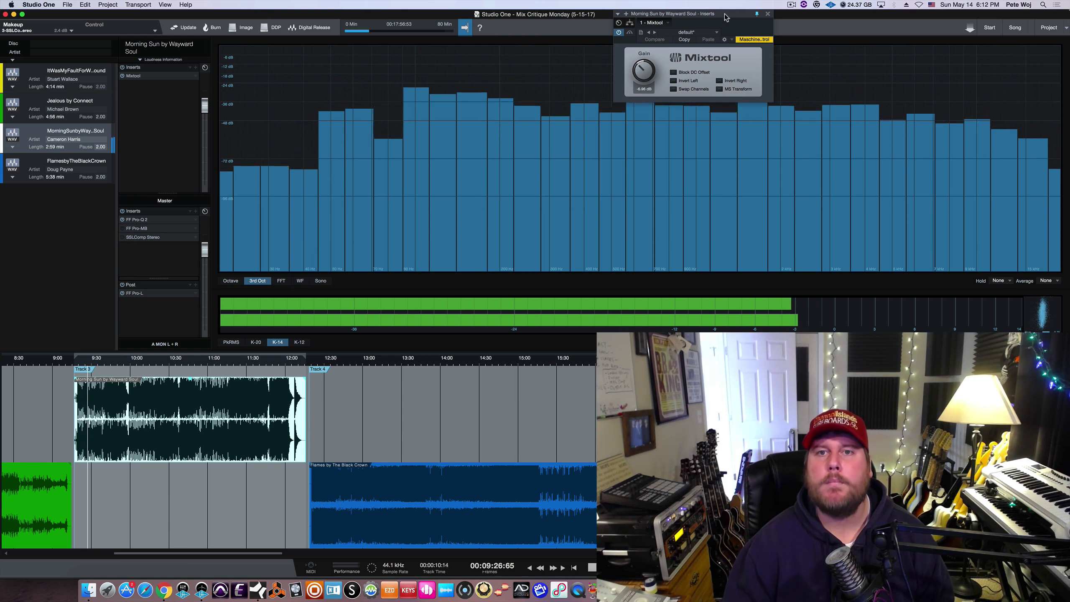
drag(726, 17, 724, 18)
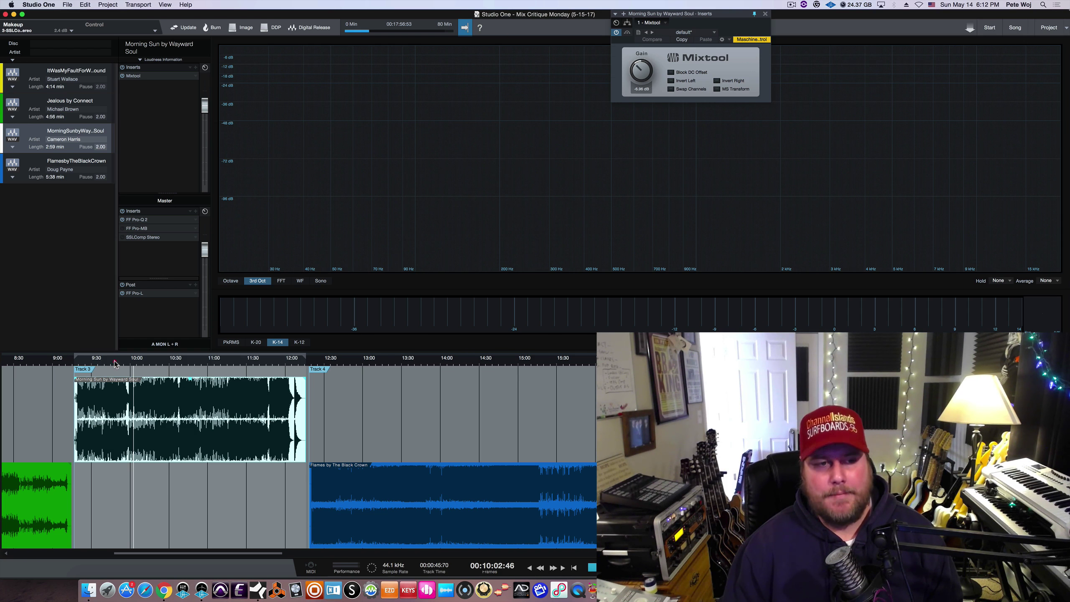
drag(118, 369, 119, 372)
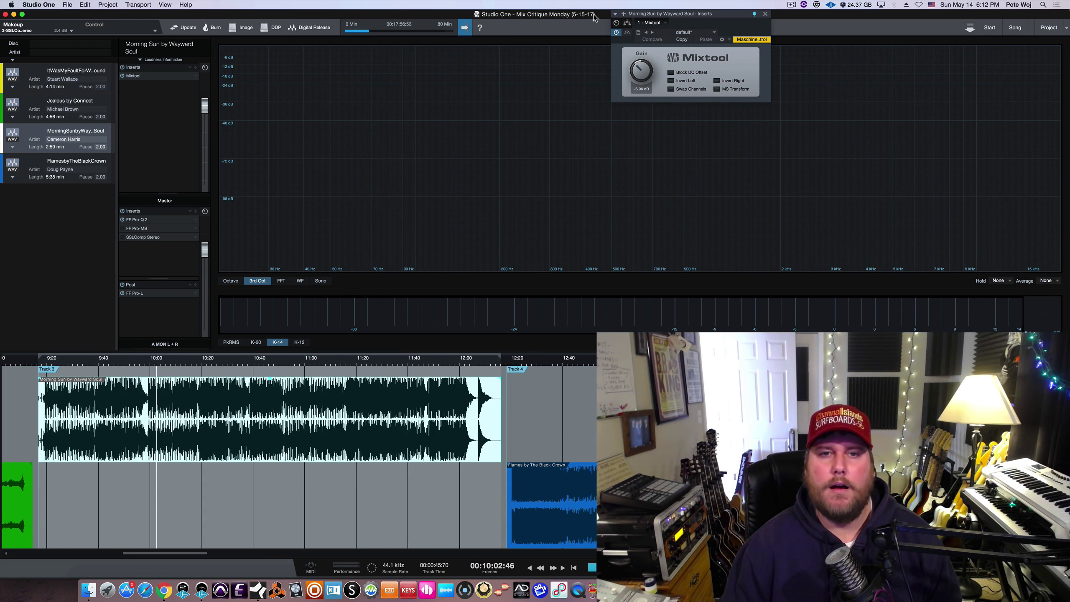
drag(734, 18, 730, 17)
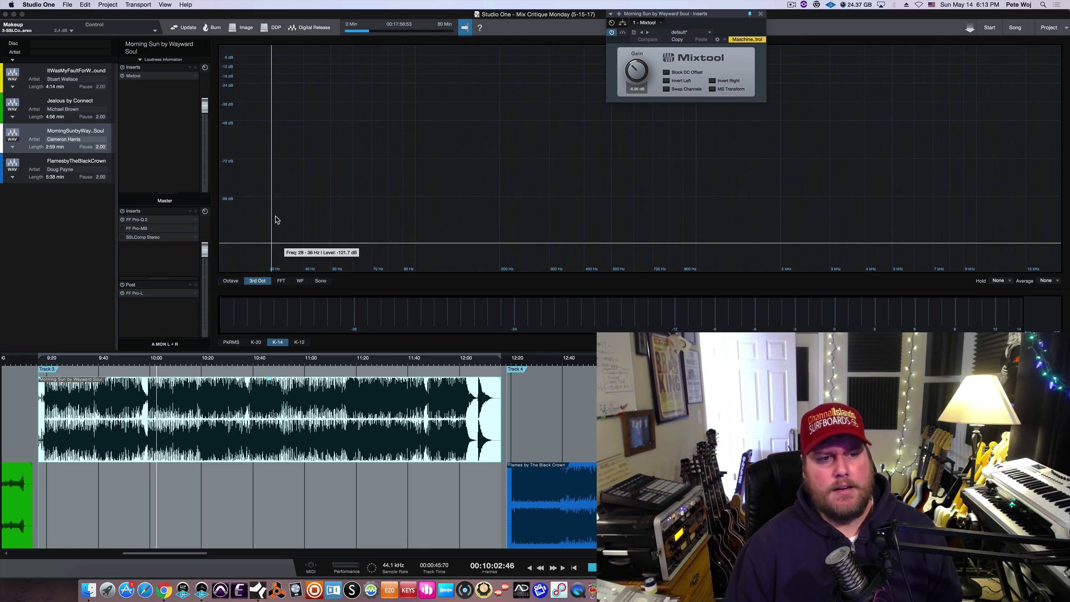
- Resume "Morning Sun", try a Mixtool gain of -7.20 dB, and return it to -6.96 dB
key(space)
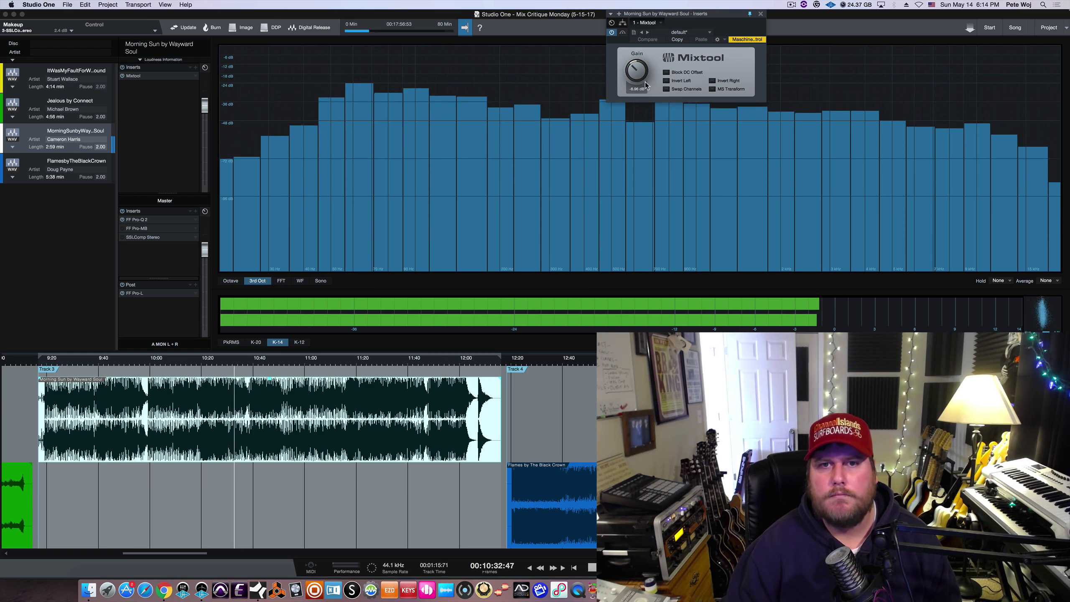
scroll(637, 70, down, 1)
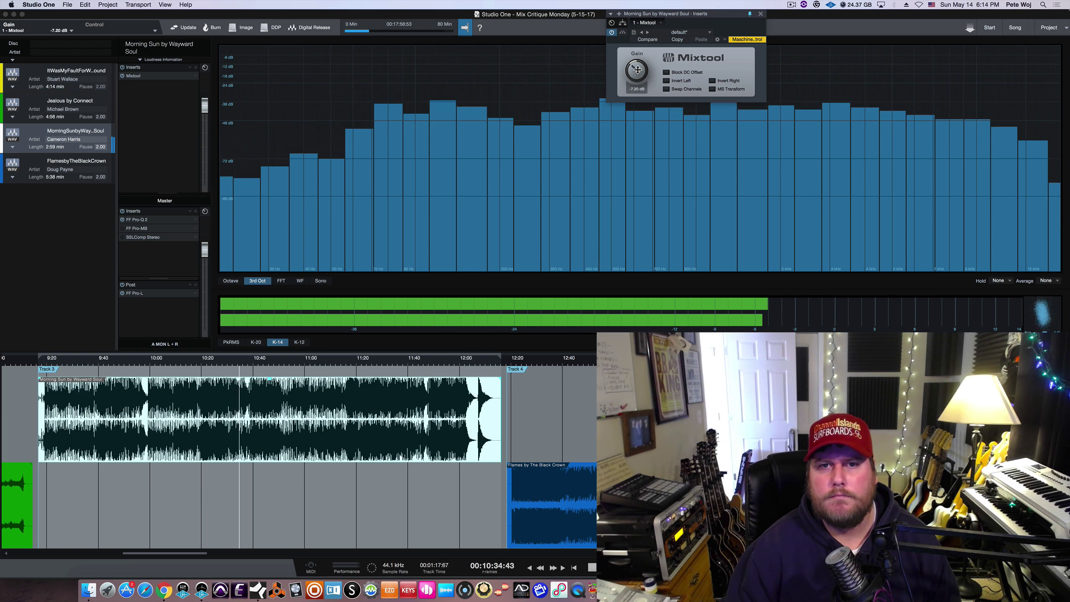
scroll(637, 70, up, 1)
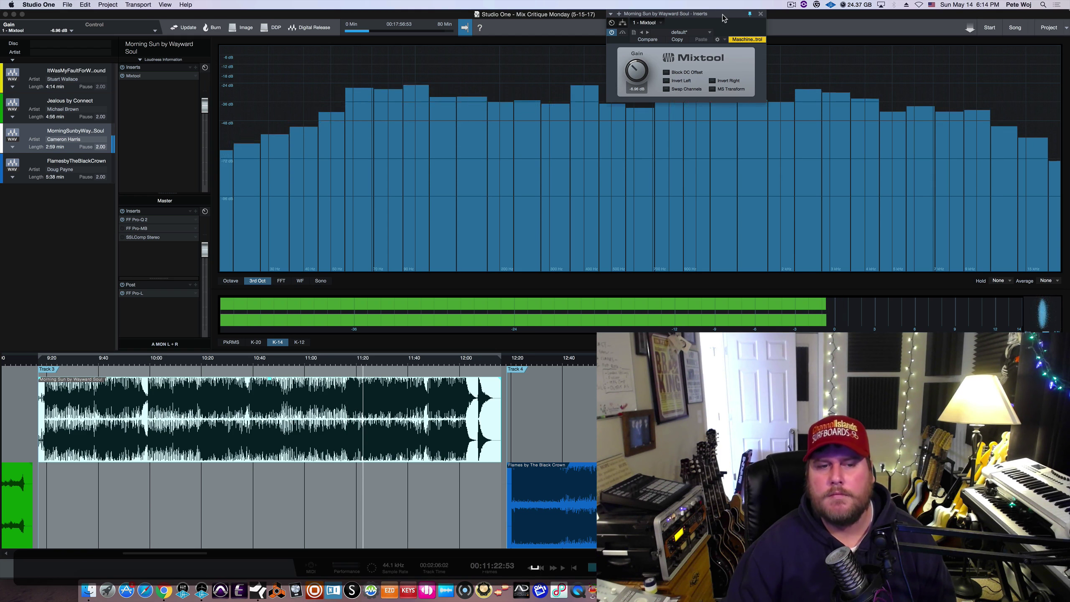
- Stop playback, replay "Morning Sun" from about 11:15 on the timeline, and stop again
key(space)
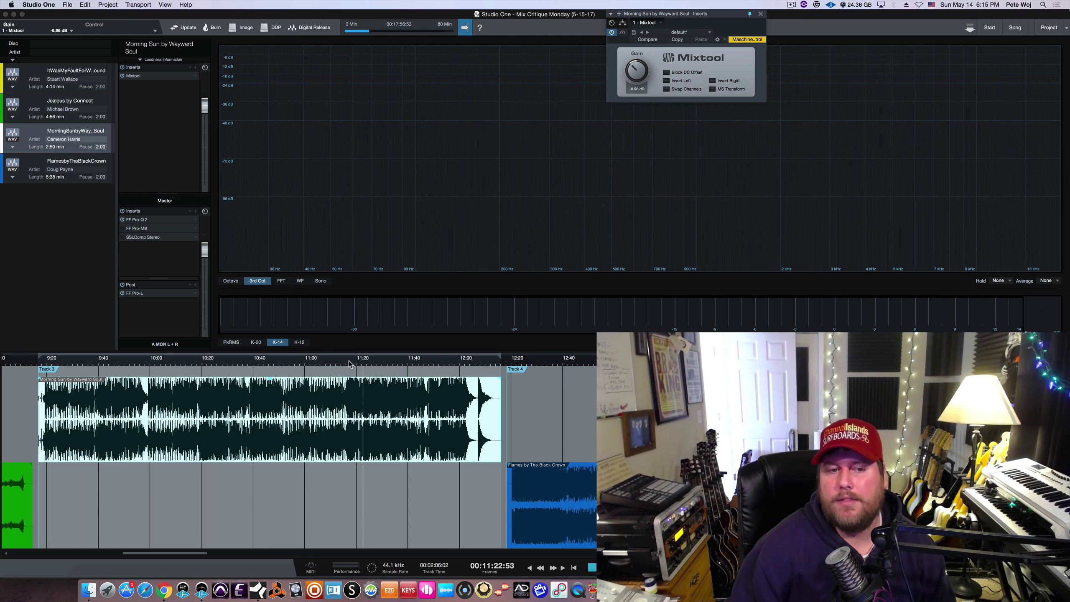
click(349, 363)
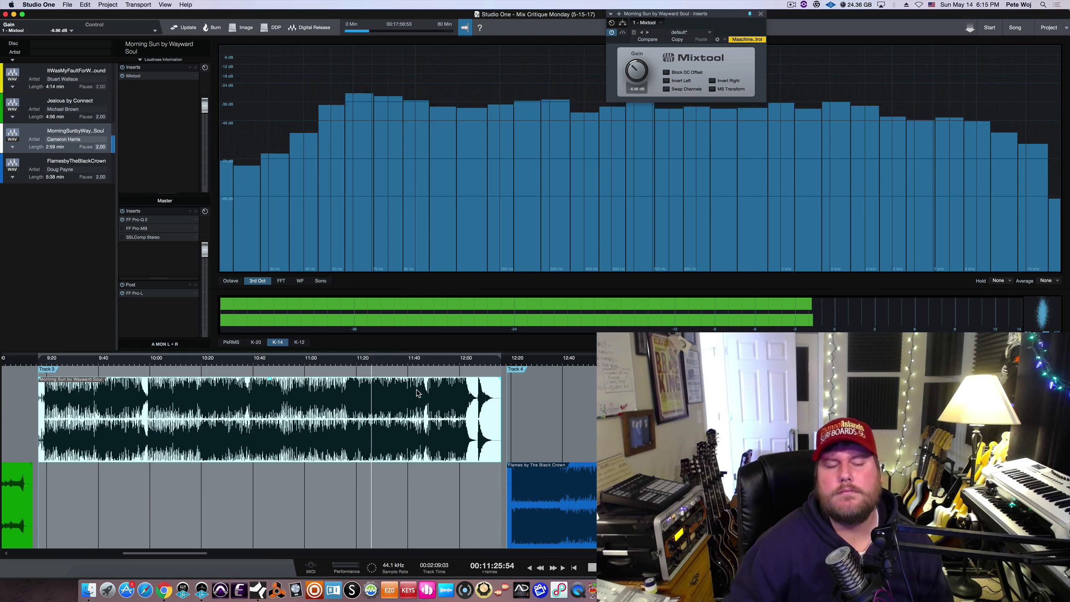
key(space)
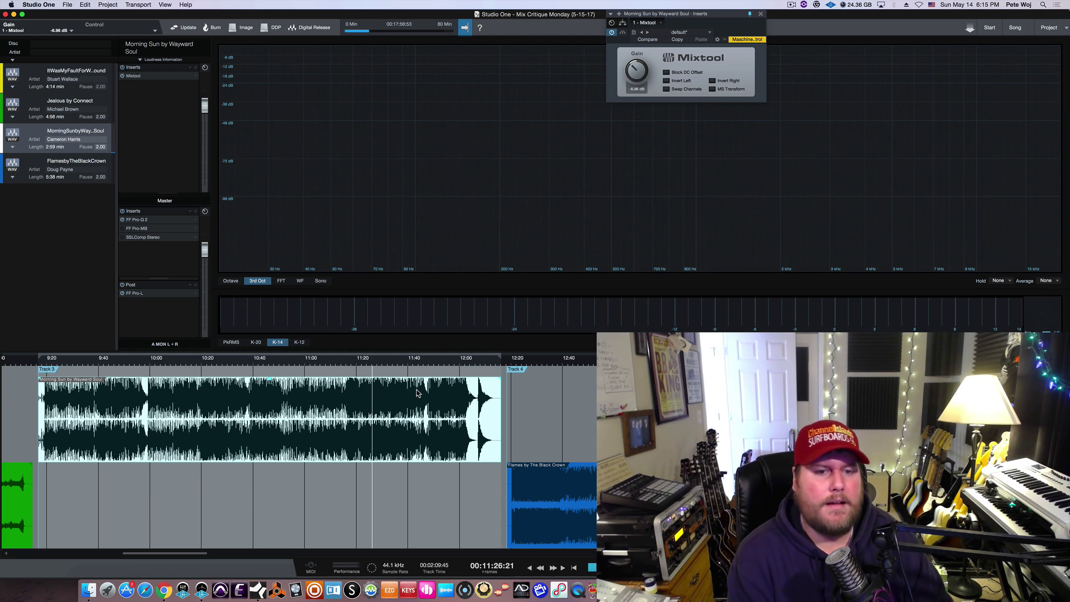
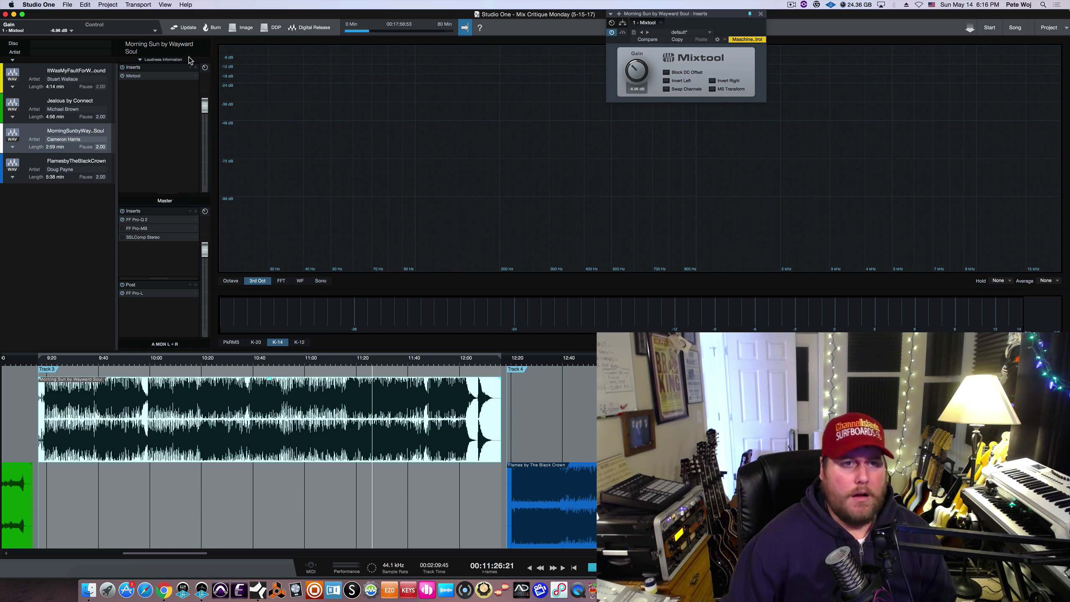
click(196, 68)
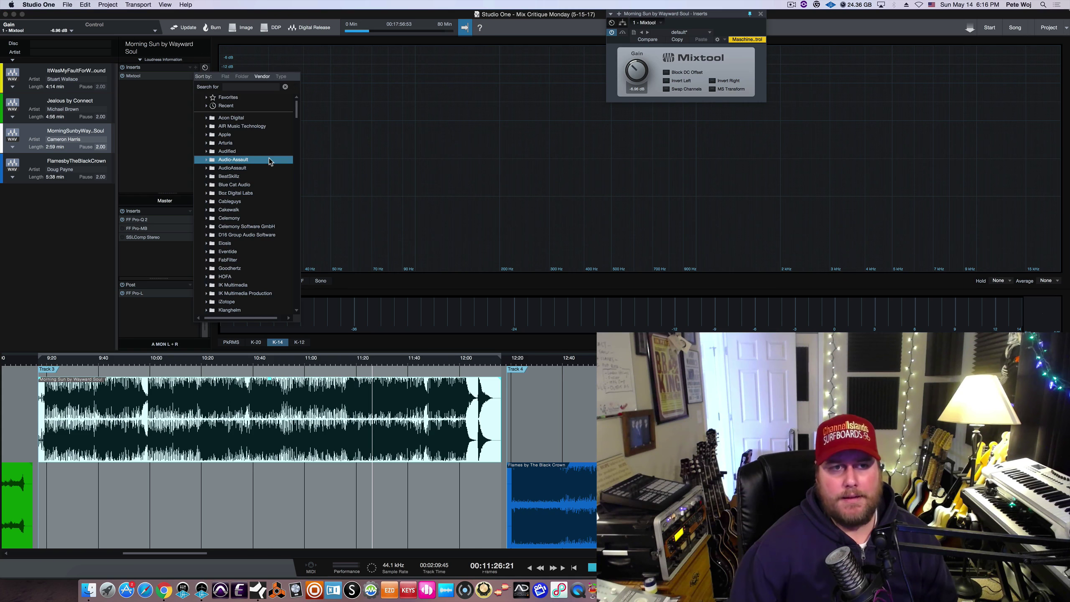
scroll(270, 161, down, 10)
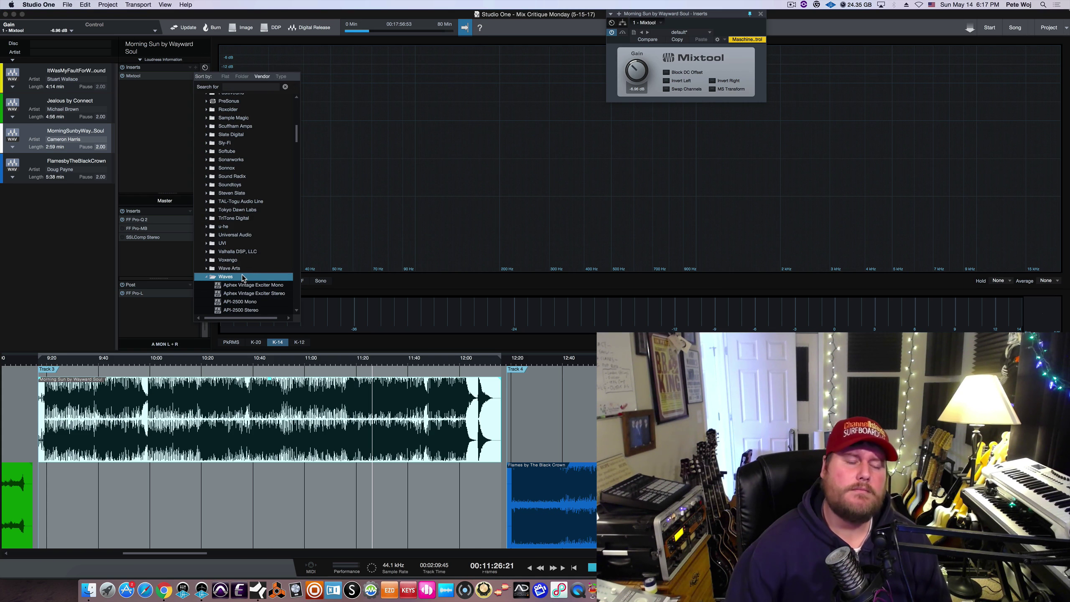
click(245, 276)
key(Up)
key(Up)
key(Up)
key(Up)
key(Up)
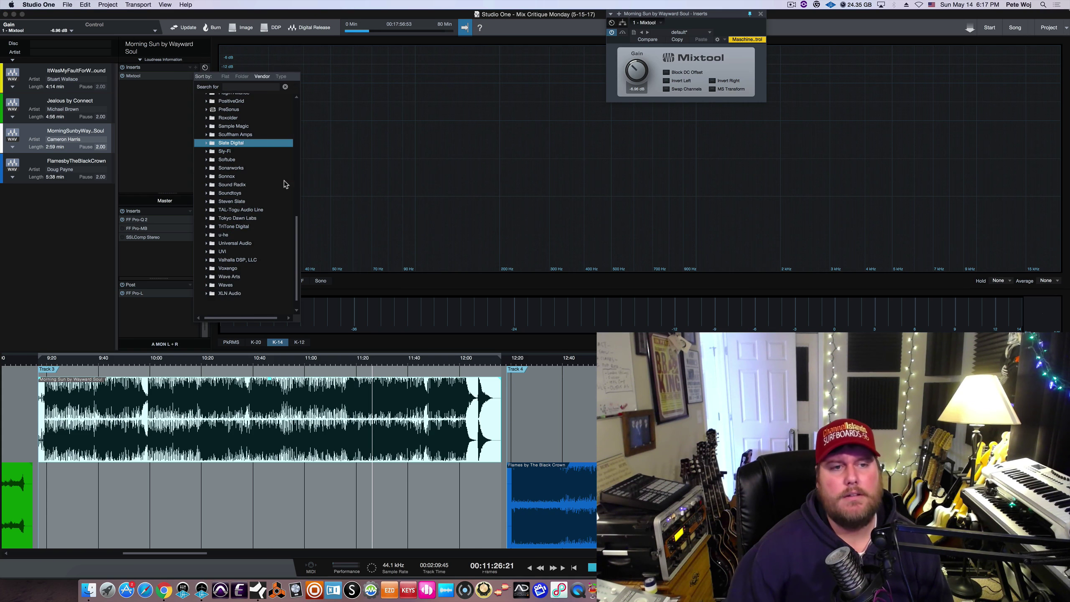
scroll(284, 181, up, 1)
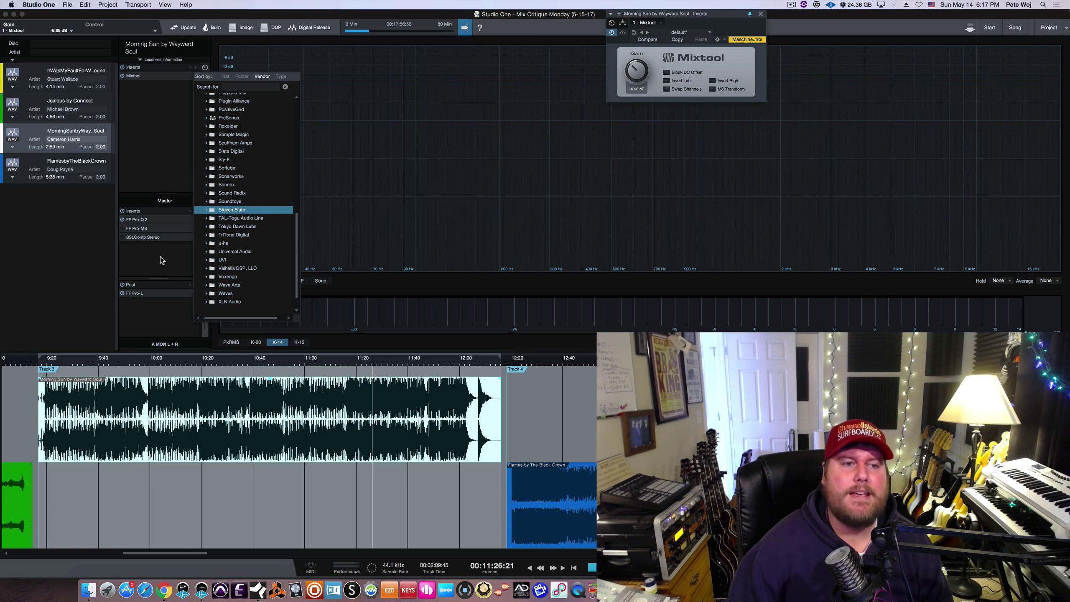
- Open the Master's FF Pro-Q 2 beside the channel strips, resume "Morning Sun" to view its spectrum, and stop playback
double_click(141, 220)
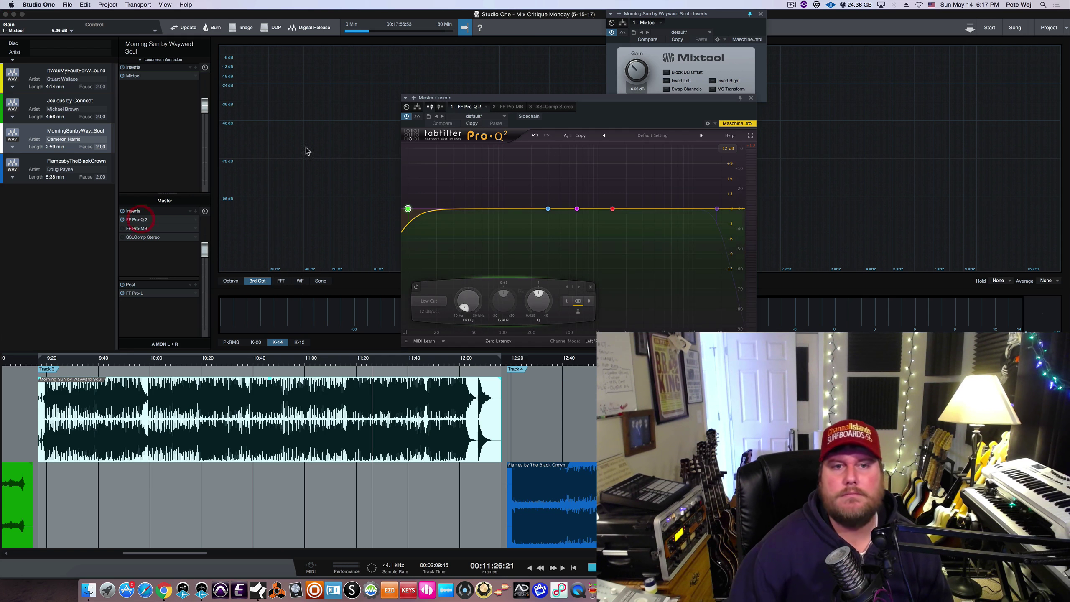
drag(575, 102, 393, 87)
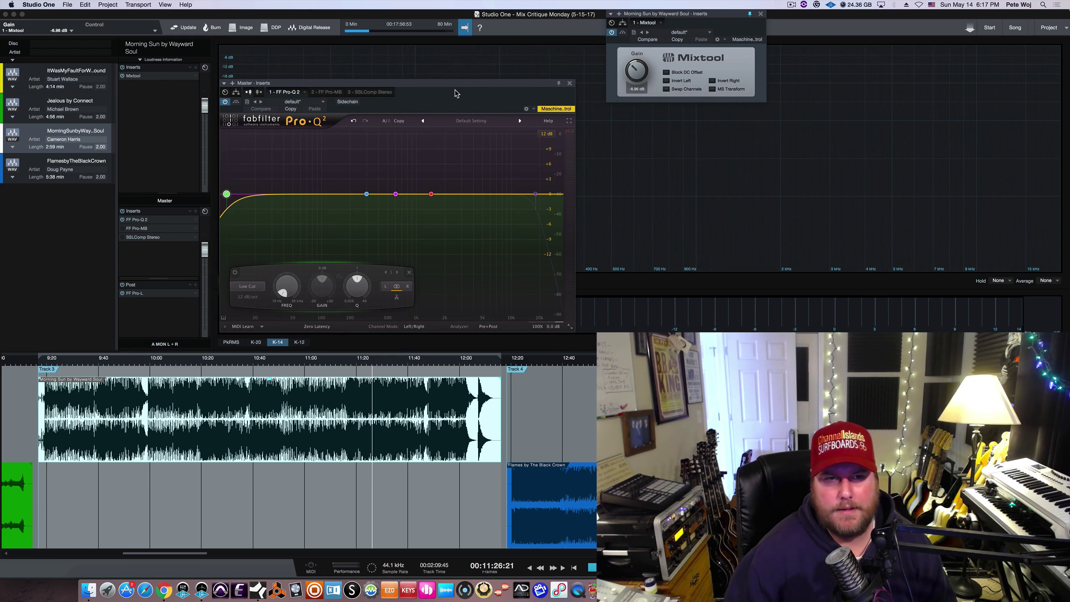
key(space)
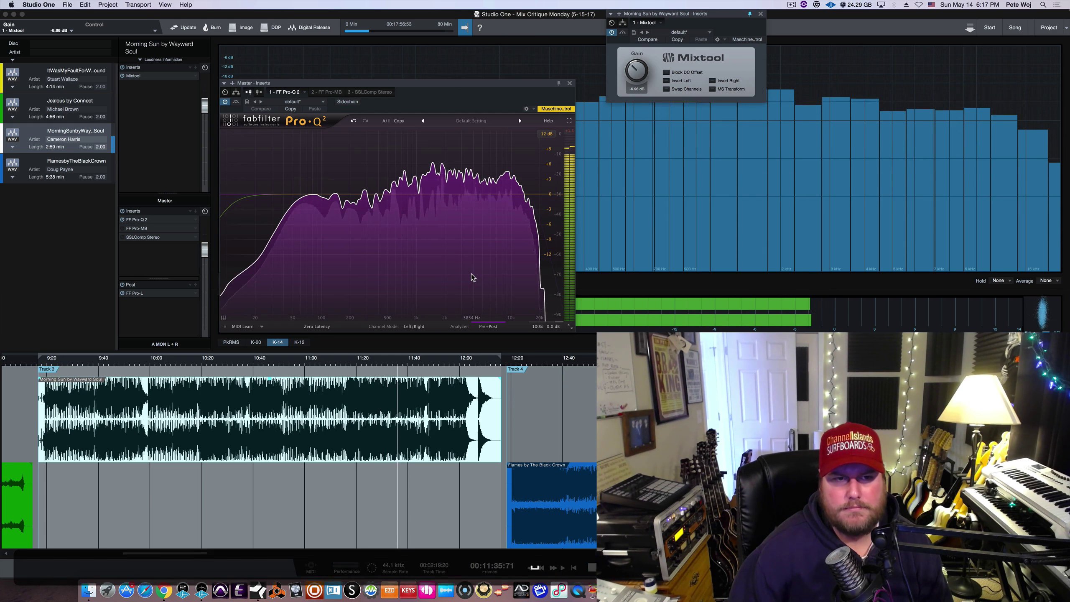
key(space)
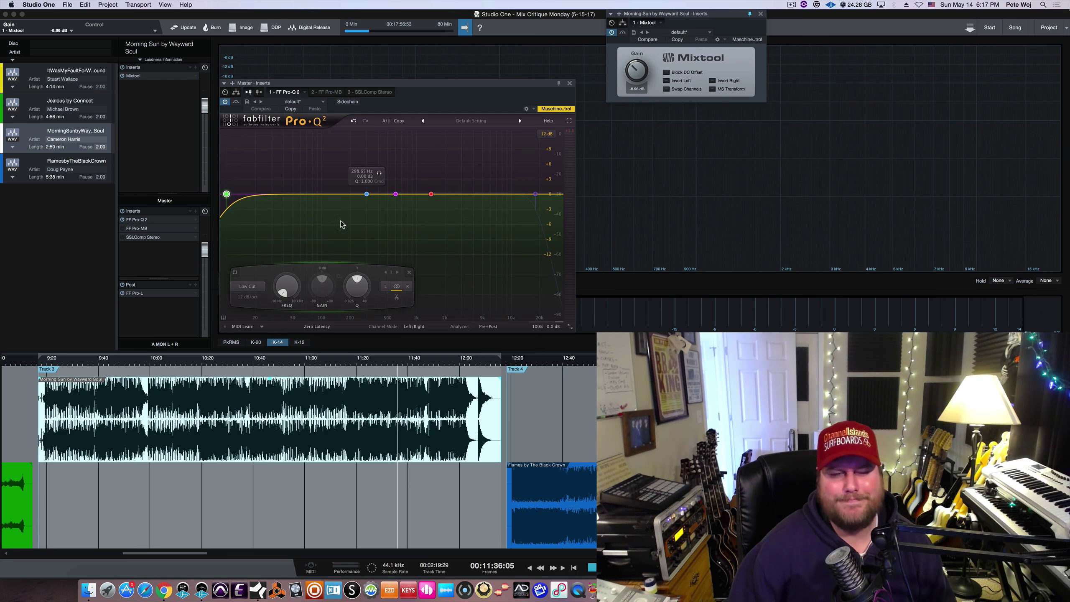
- While playing from about 11:20, boost the Pro-Q 2 low-mid bell about 1.48 dB at 103.58 Hz with Q about 0.92, then stop
click(366, 195)
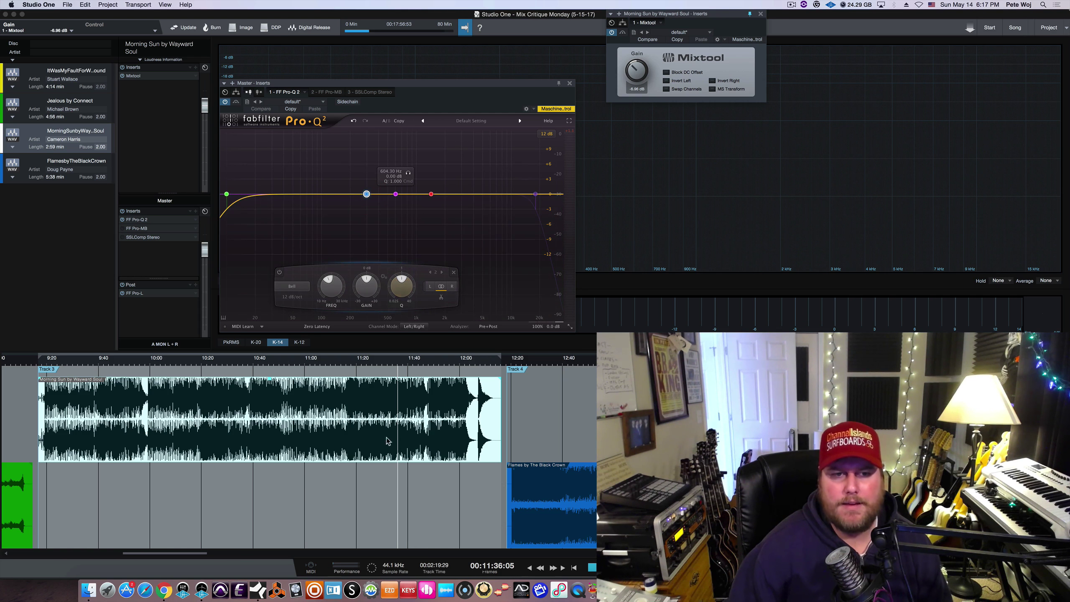
click(358, 363)
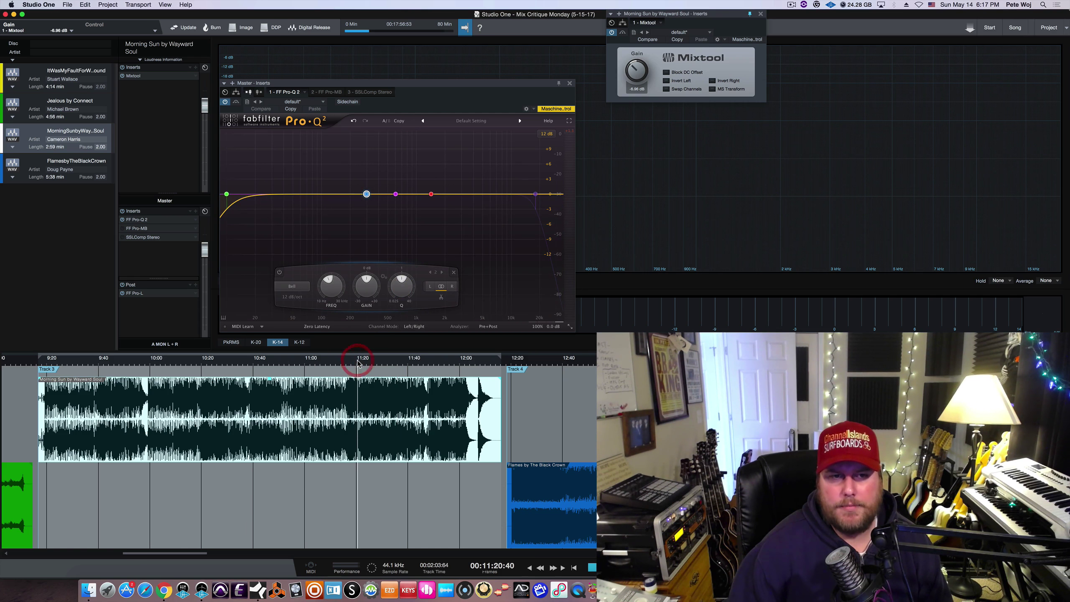
key(space)
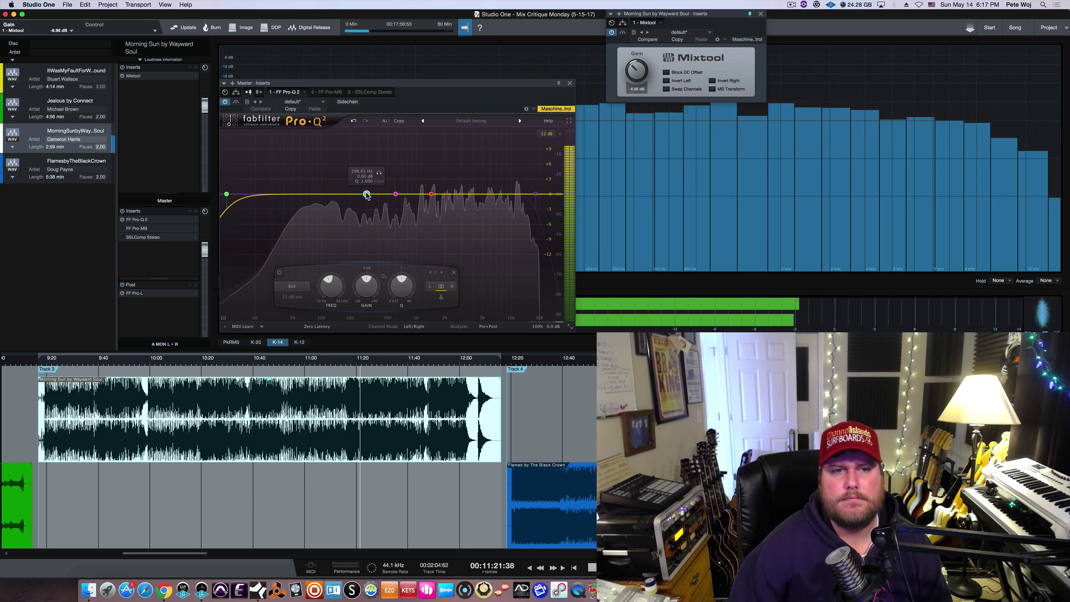
drag(366, 194, 364, 184)
drag(398, 284, 397, 279)
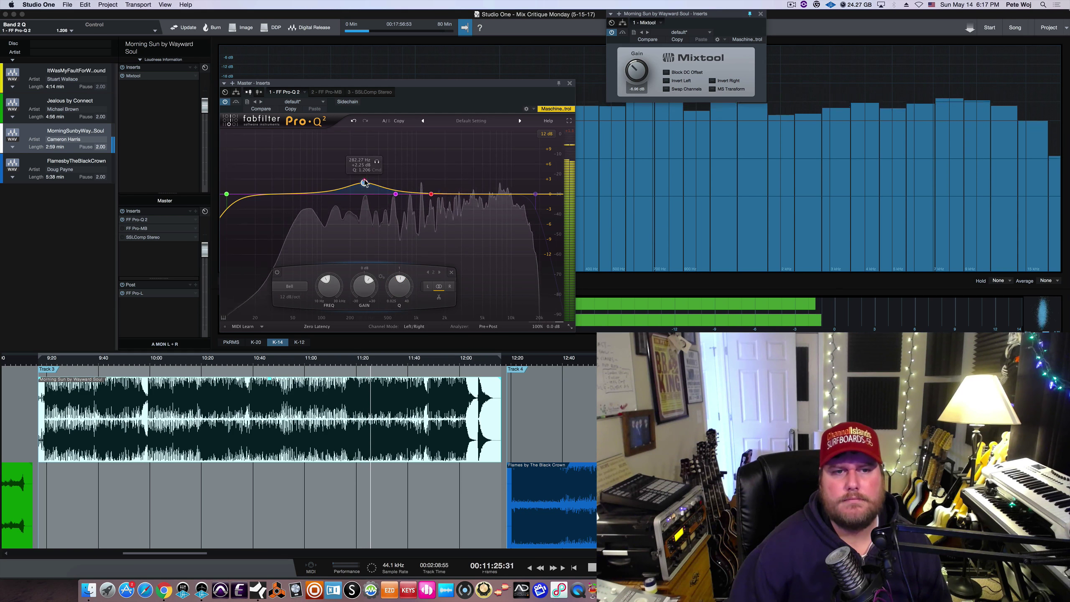
drag(365, 183, 323, 187)
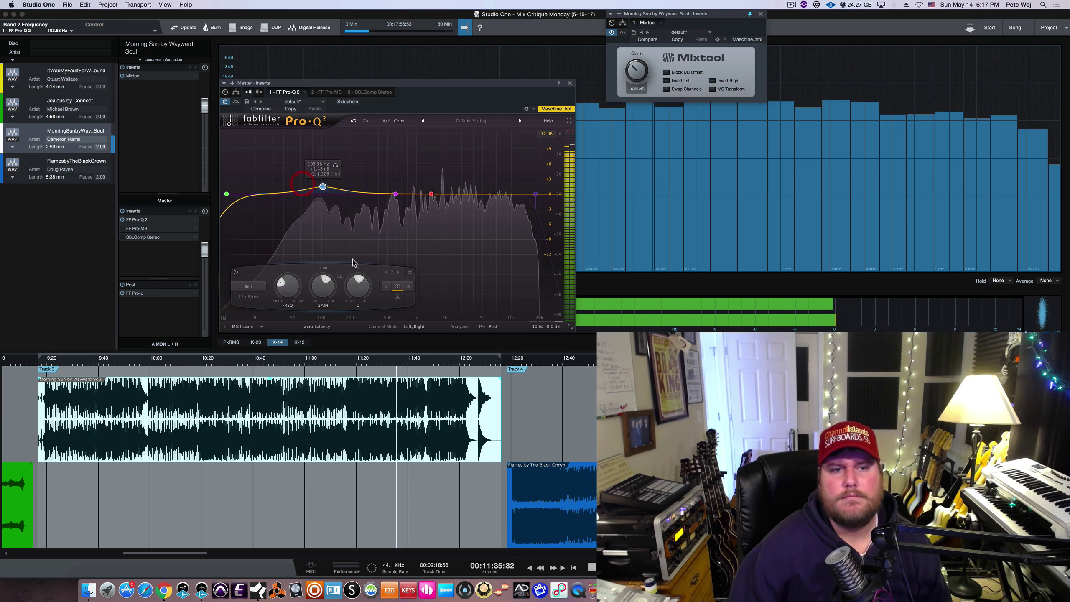
drag(357, 284, 357, 290)
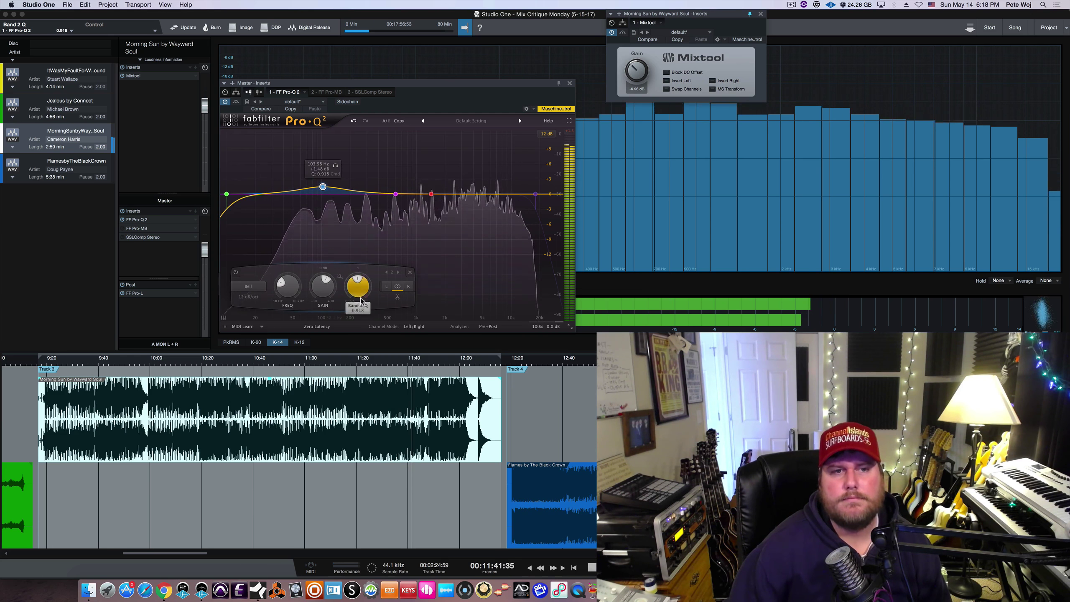
key(space)
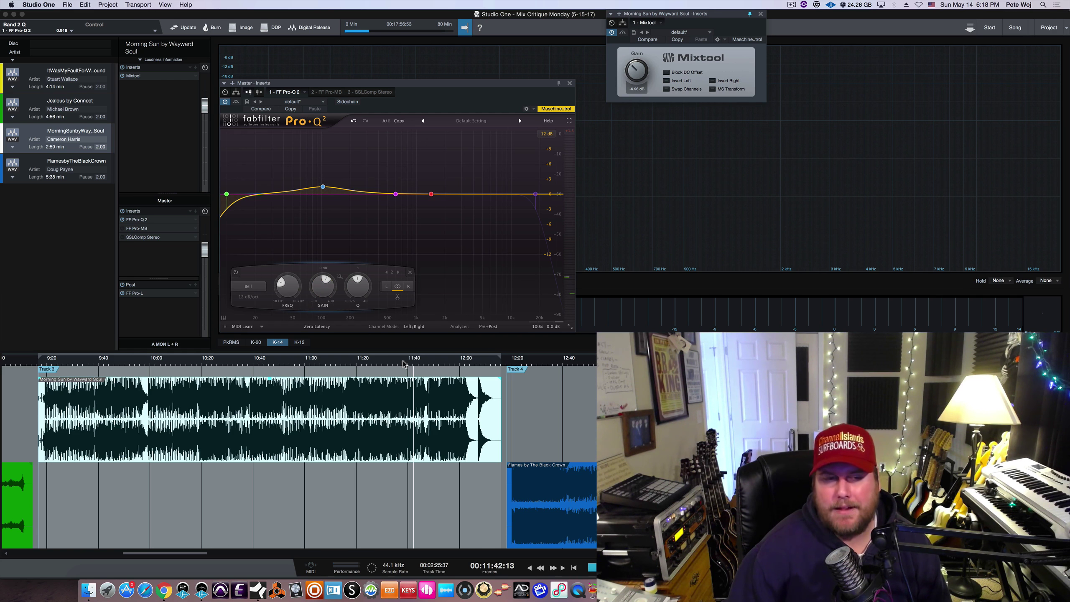
- Return the playhead to about 11:21 and add a low-shelf band around 48 Hz at about +3.5 dB with Q 1.095
click(362, 363)
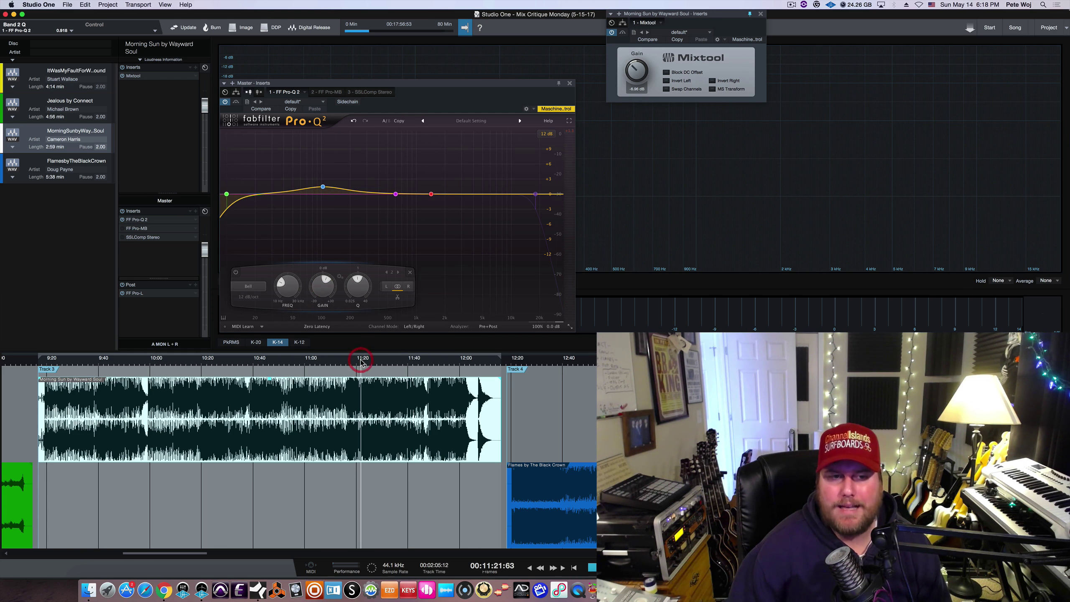
click(228, 195)
drag(259, 197, 303, 179)
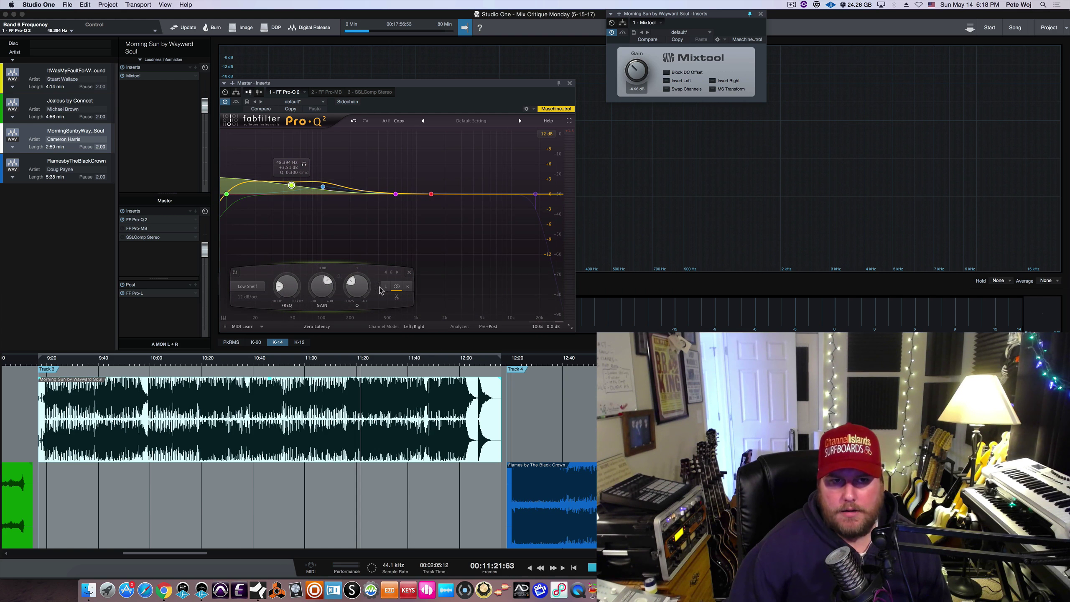
drag(359, 286, 361, 266)
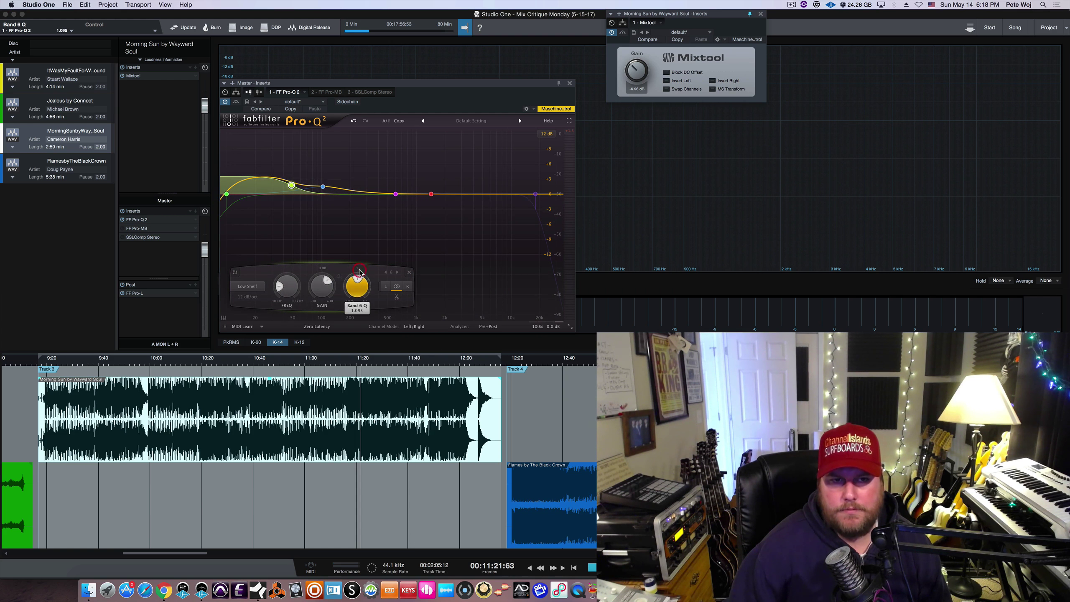
- During playback, adjust the low shelf to about +2.06 dB at 60.8 Hz, then stop and close Pro-Q 2
key(space)
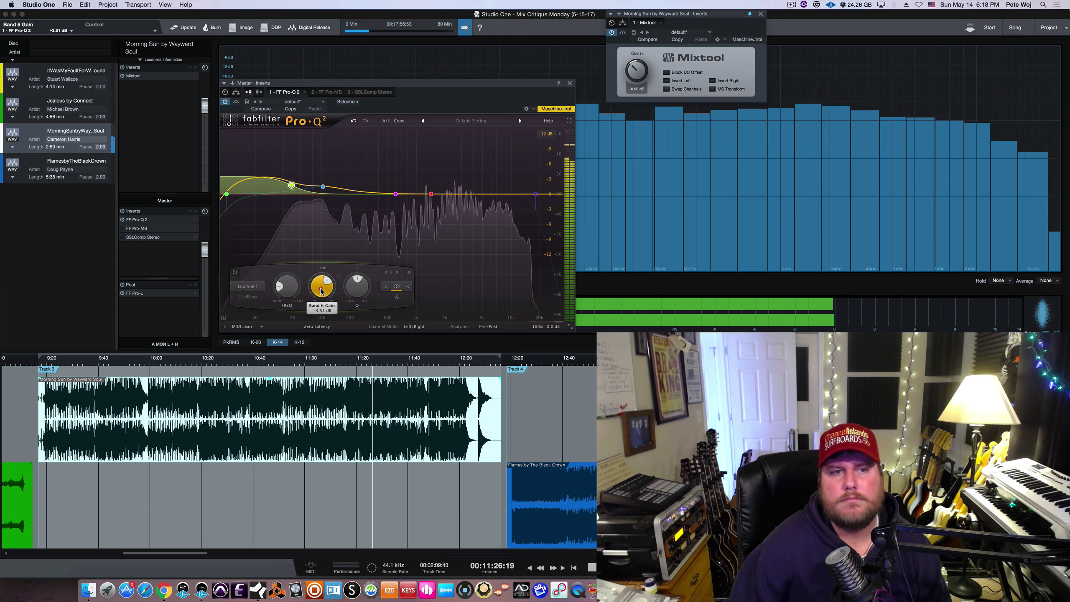
drag(321, 291, 286, 281)
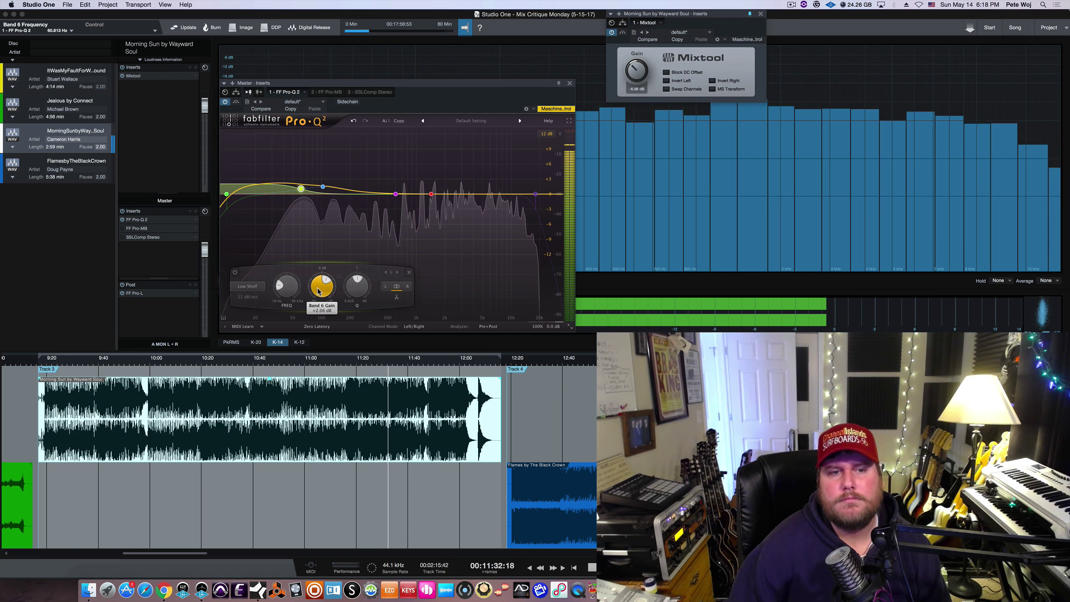
key(space)
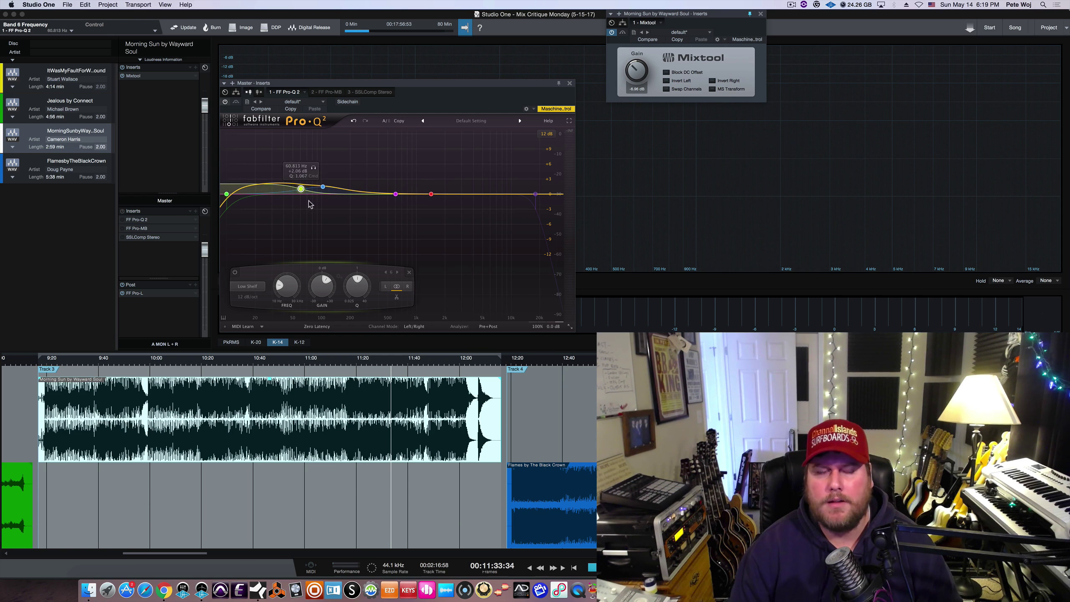
click(570, 84)
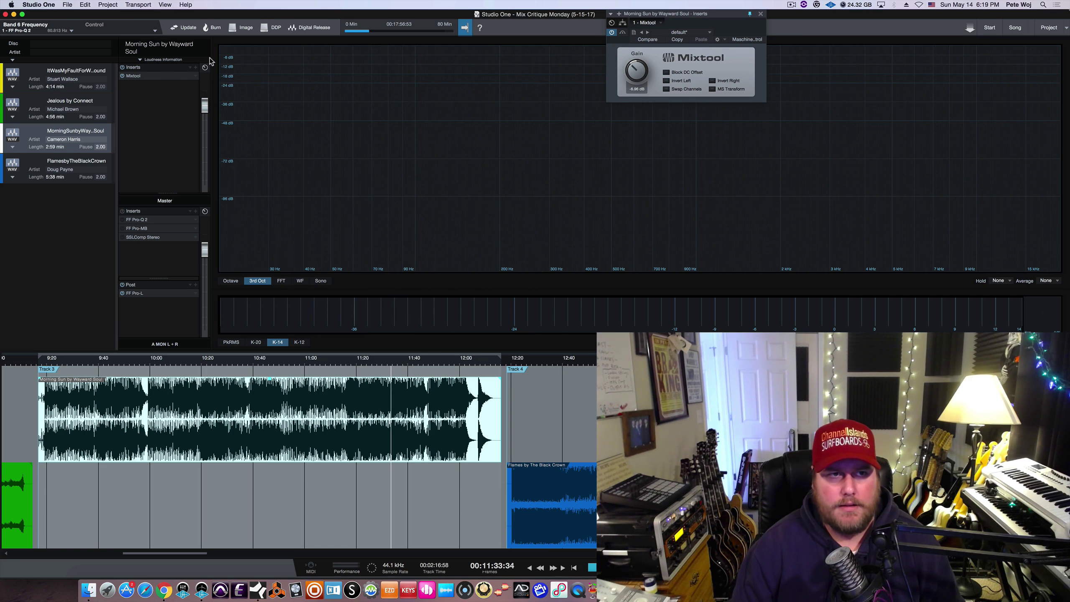
- Insert Universal Audio's UAD Oxide Tape after Mixtool on "Morning Sun" and move its window up slightly over the spectrum display
click(196, 67)
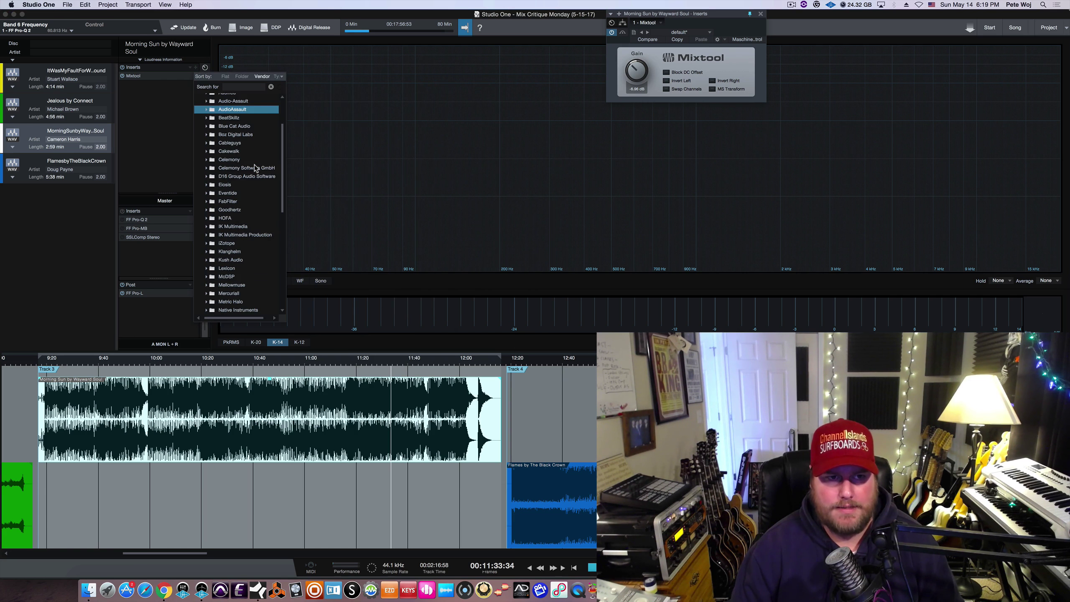
scroll(255, 165, down, 8)
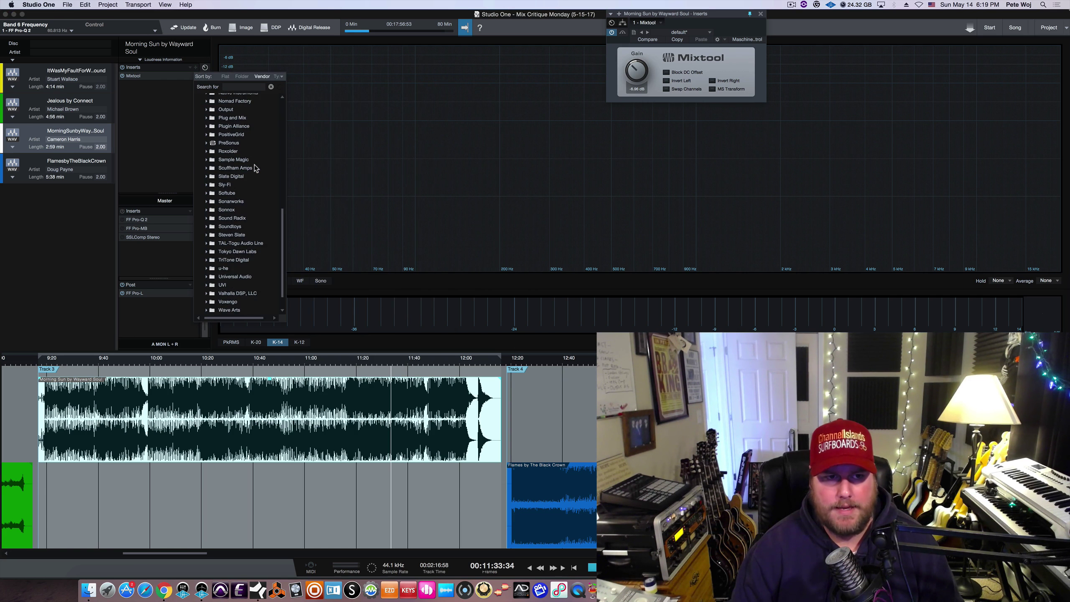
click(258, 259)
scroll(264, 246, down, 10)
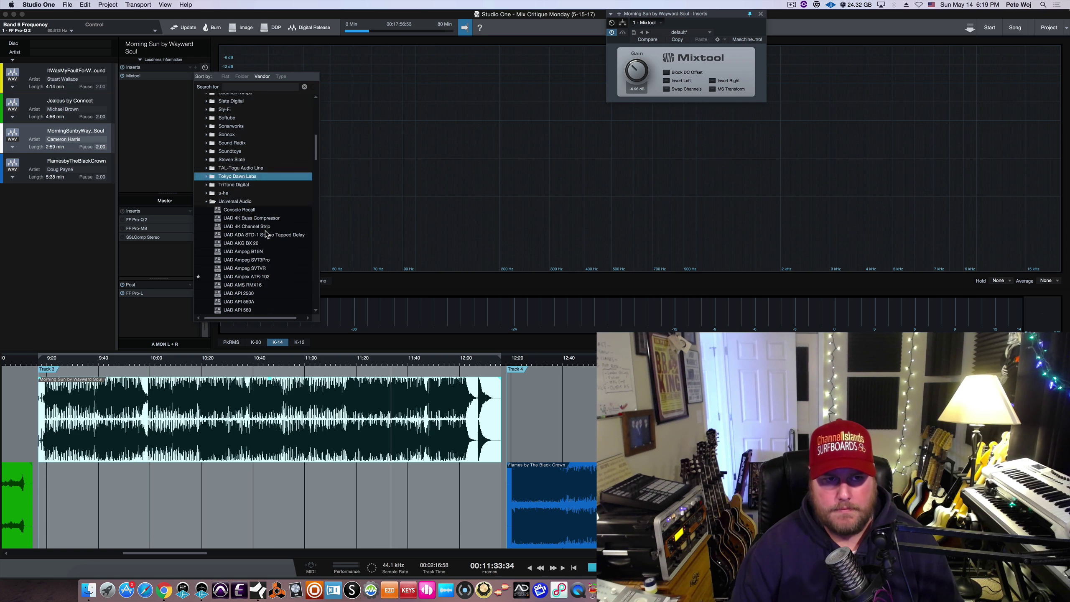
scroll(266, 234, down, 5)
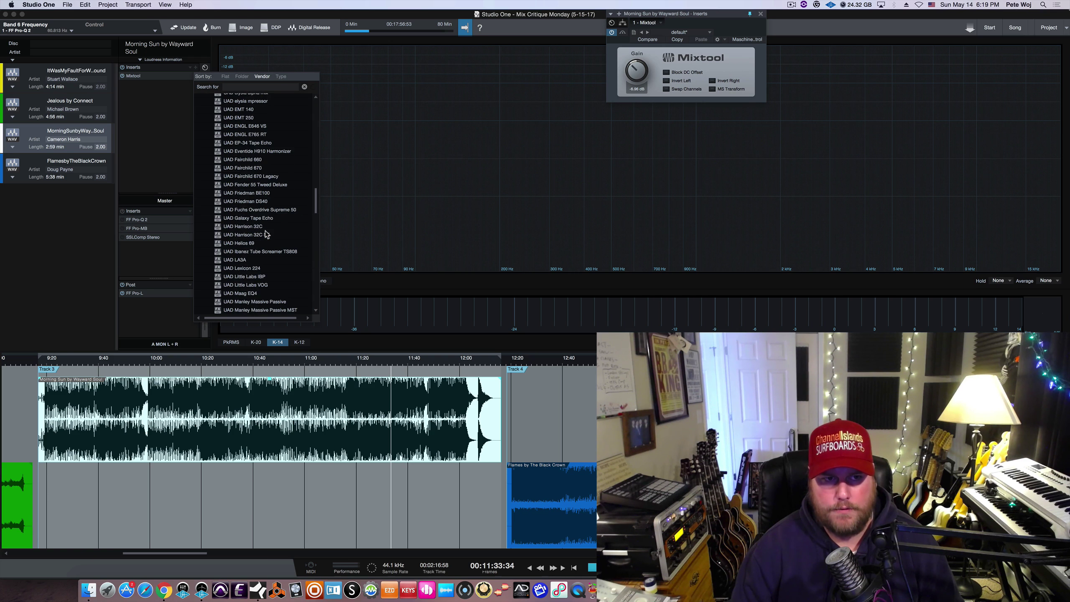
scroll(267, 235, down, 11)
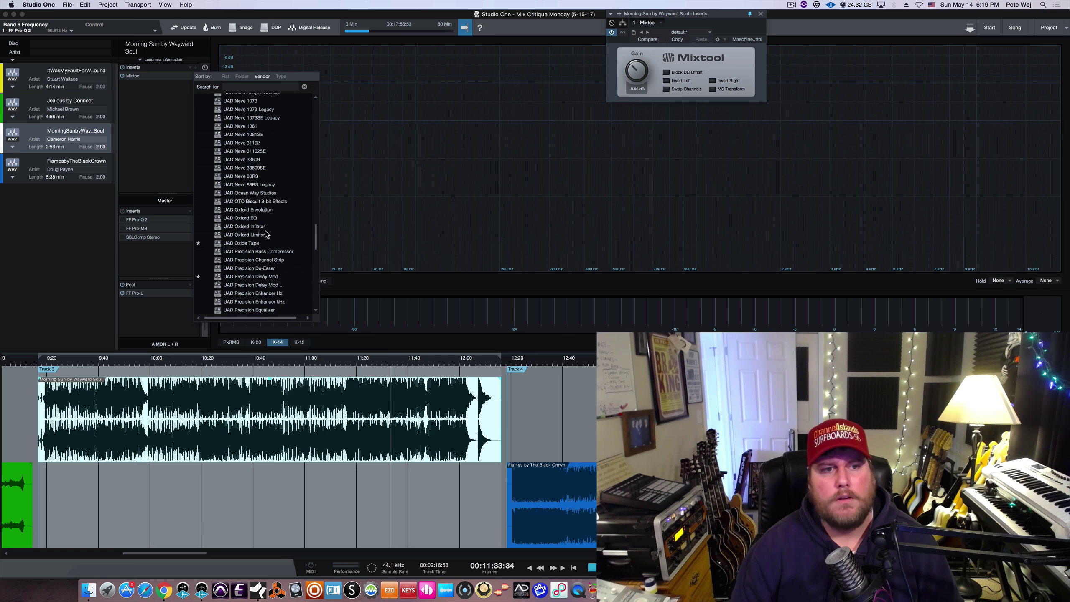
double_click(270, 244)
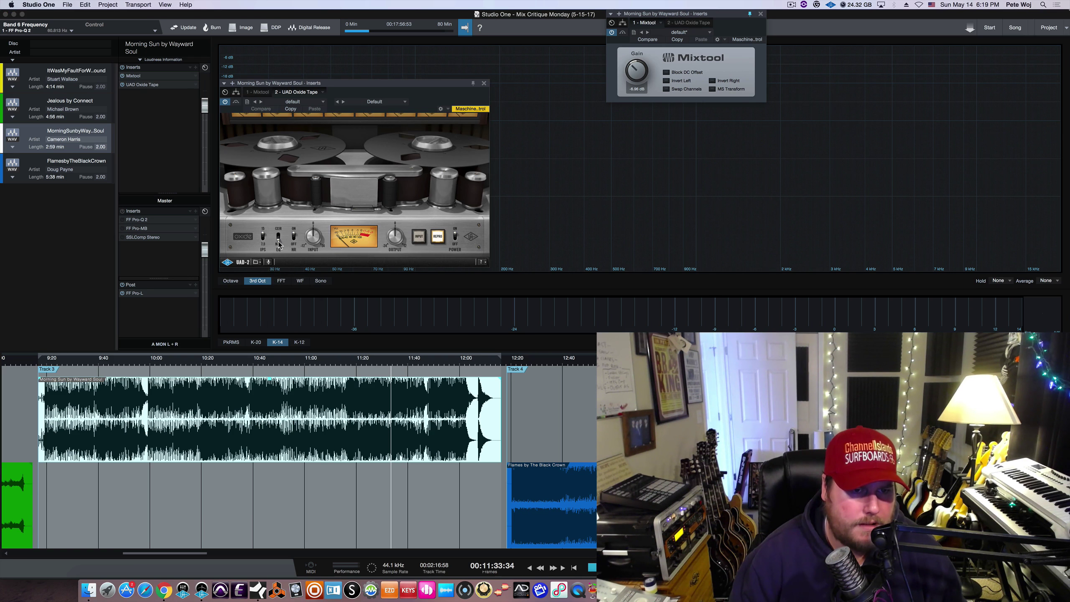
drag(374, 87, 390, 67)
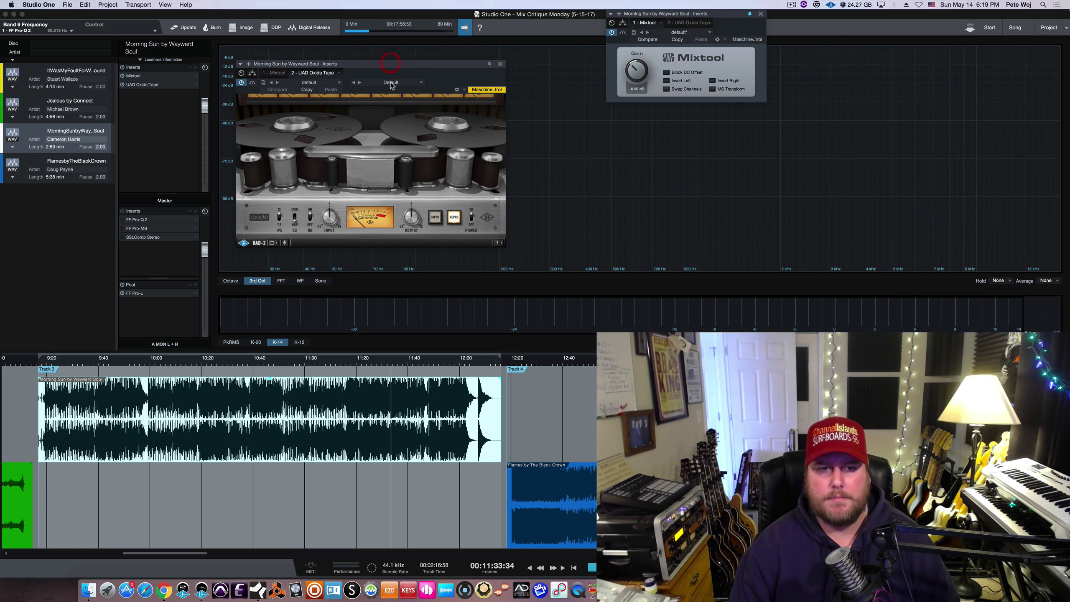
- Play "Morning Sun" from about 11:20 and compare Oxide Tape's CCIR emphasis EQ against NAB, ending on NAB
click(359, 366)
key(space)
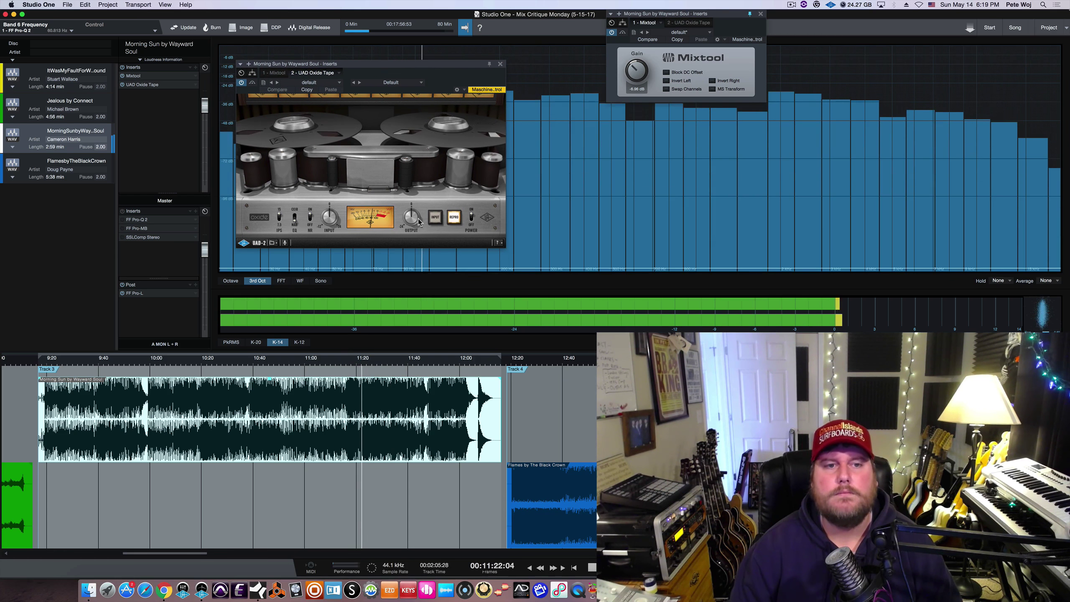
click(295, 226)
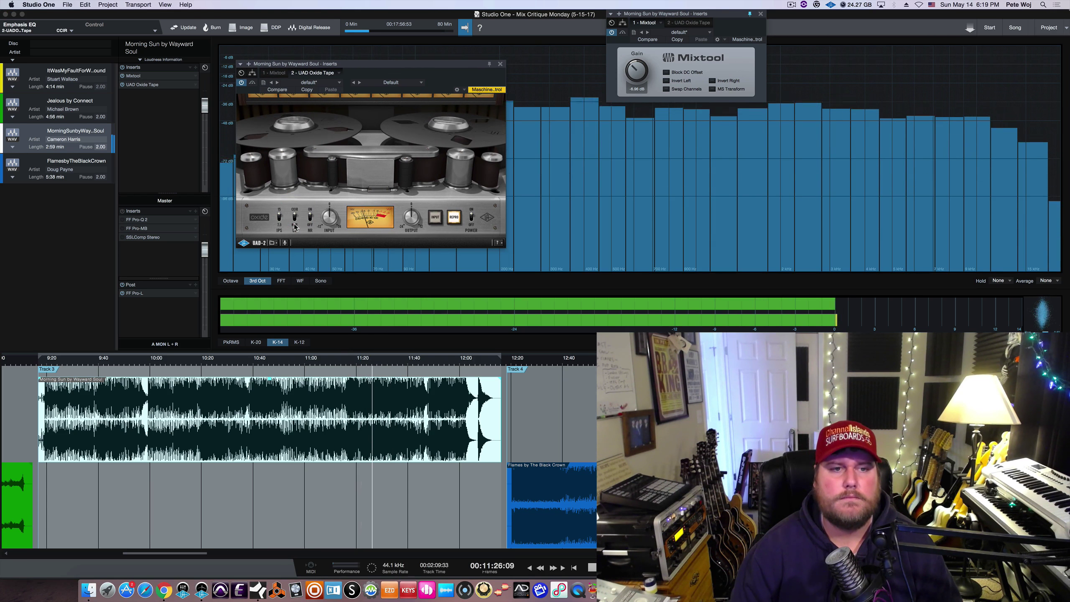
click(295, 226)
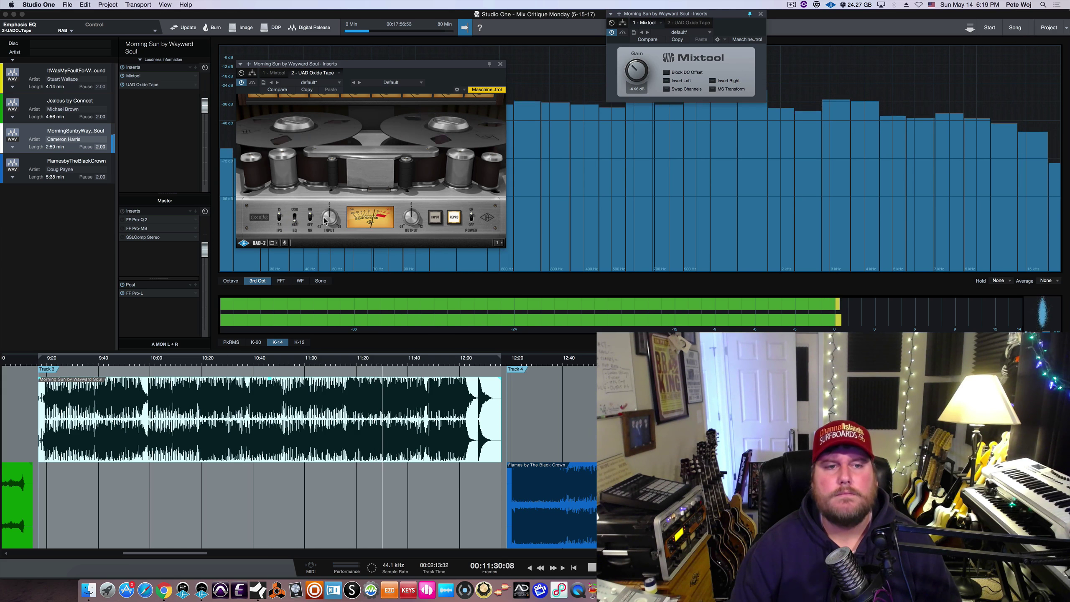
- Set Oxide Tape's input level to about -1.4 dB and its speed to 7.5 IPS, and adjust the output level during playback
drag(326, 220, 332, 215)
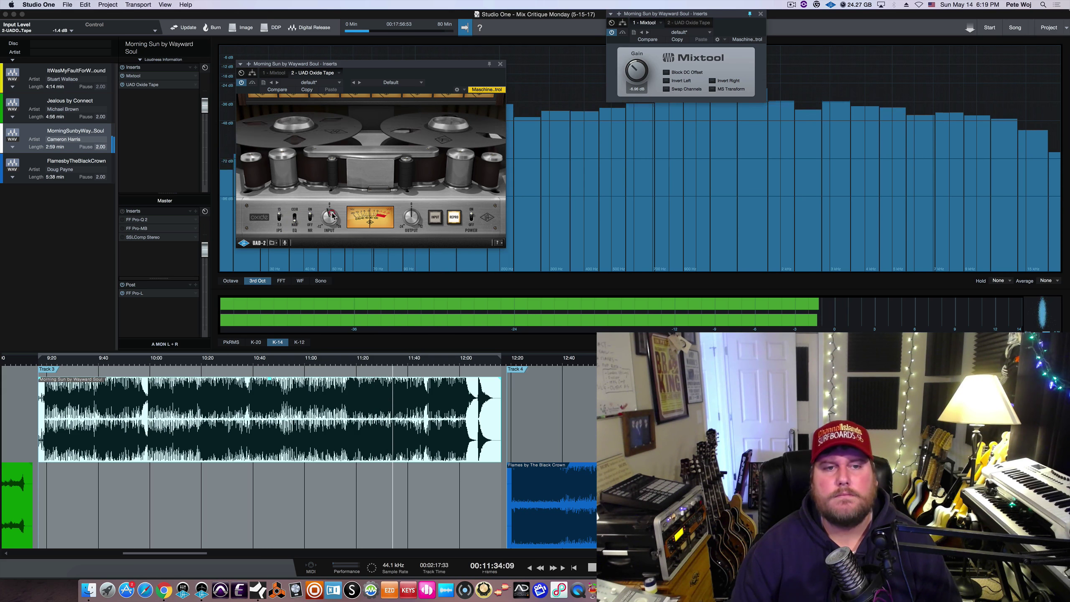
drag(412, 217, 413, 214)
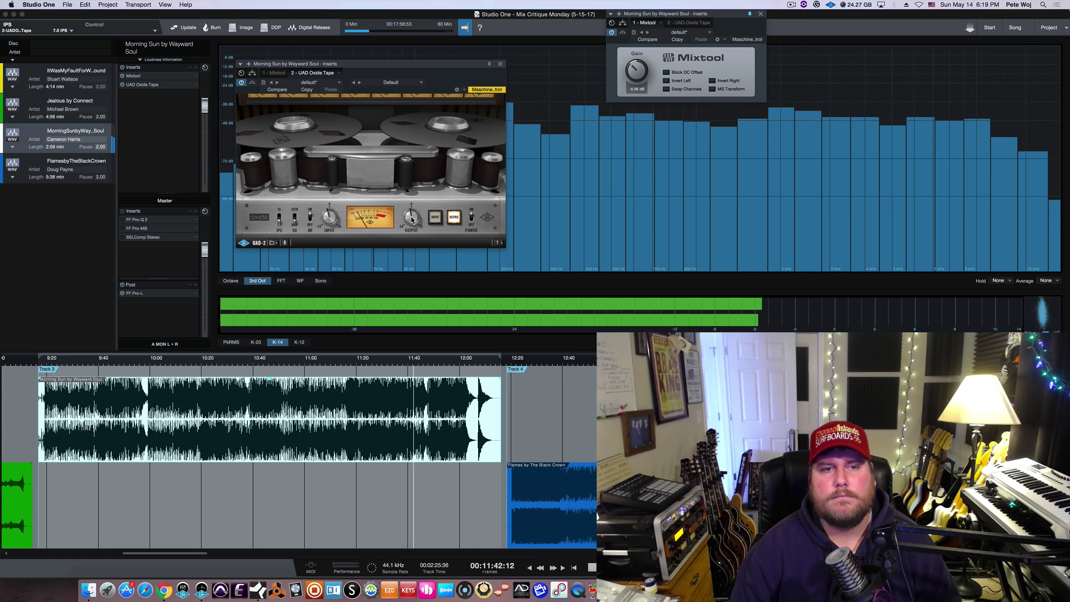
drag(412, 220, 411, 217)
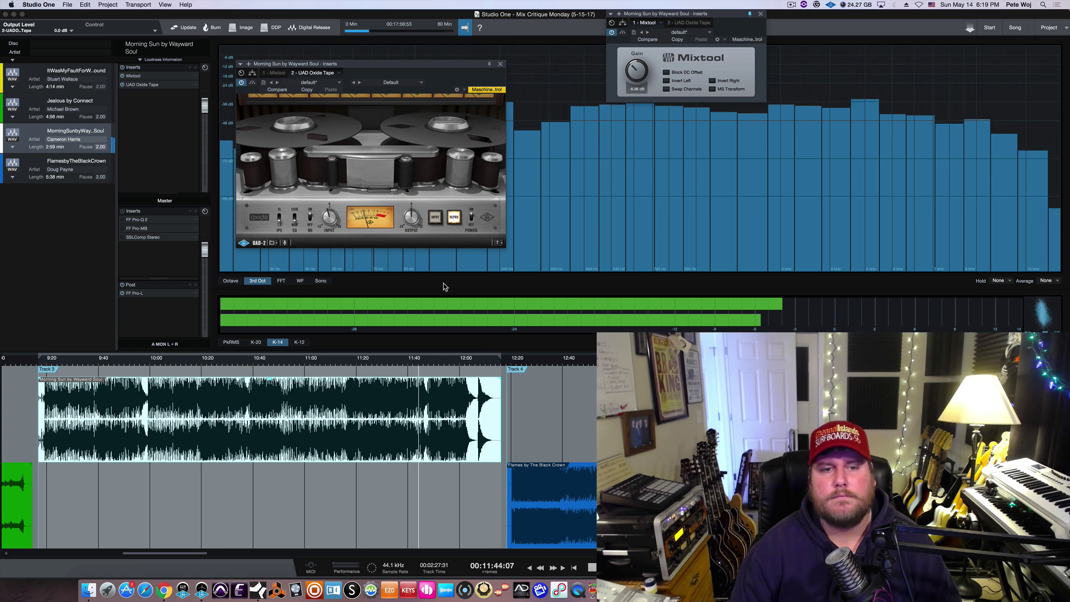
- Replay "Morning Sun" from about 11:25, compare Oxide Tape powered off and on, and set its input level to about -0.2 dB
key(space)
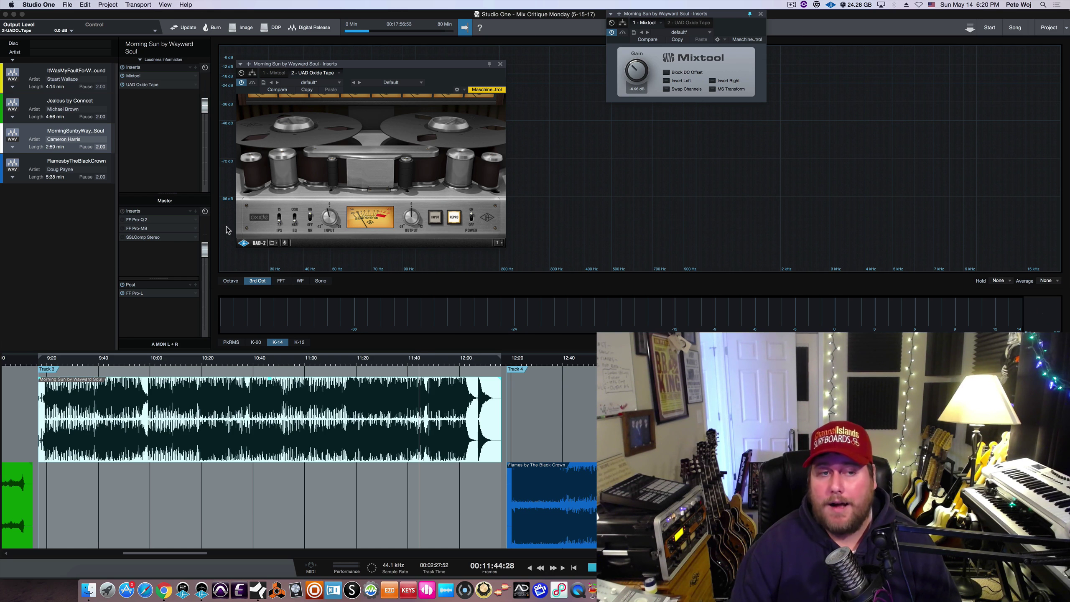
click(377, 364)
key(space)
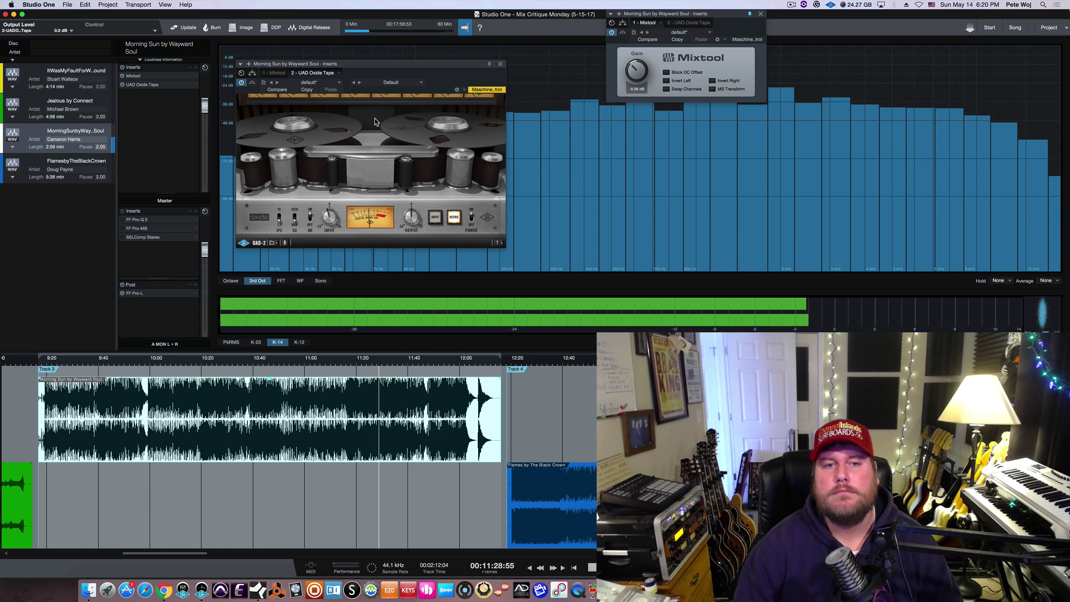
click(471, 223)
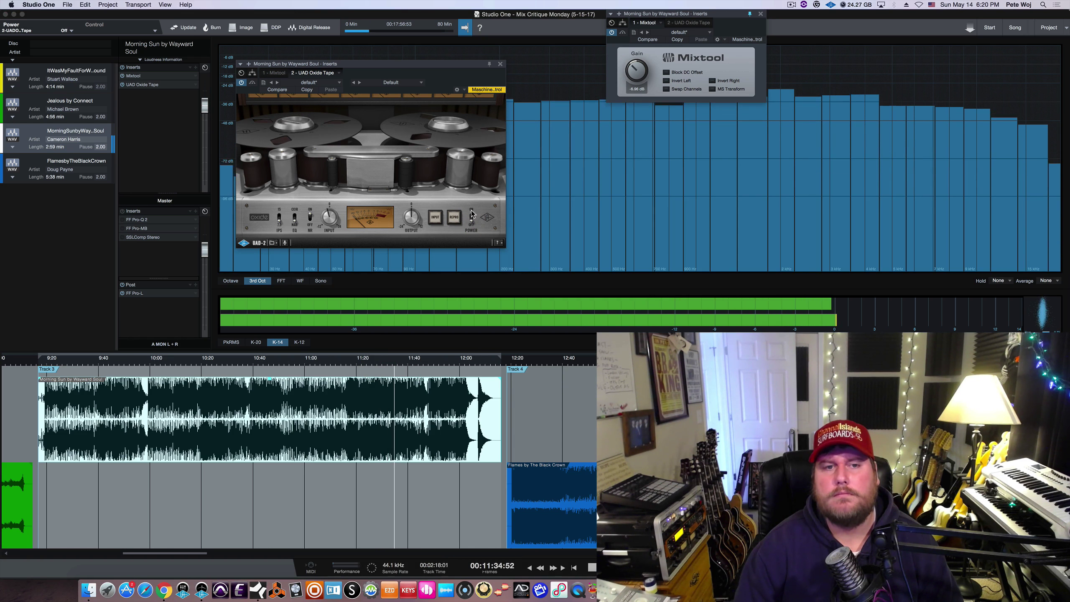
click(472, 215)
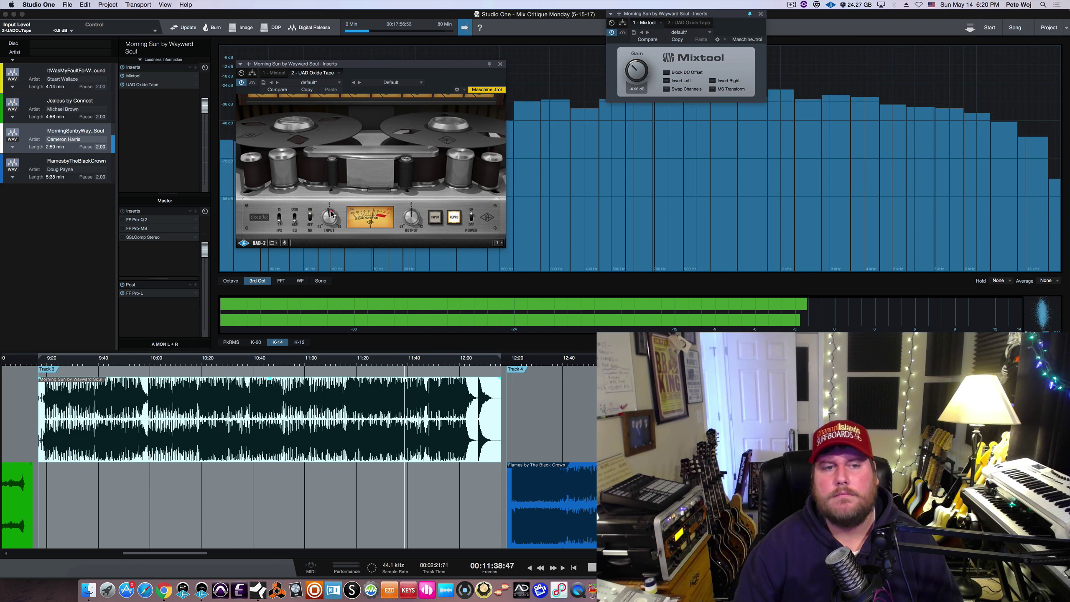
scroll(329, 216, up, 3)
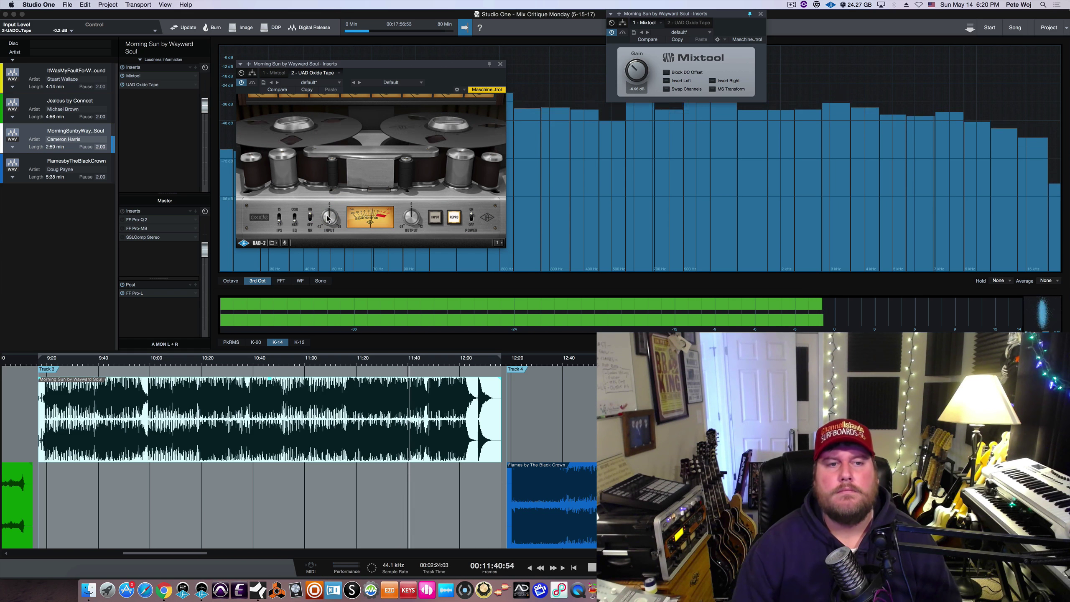
- Compare Oxide Tape at 15 IPS and 7.5 IPS, replaying from about 11:37 and ending on 7.5 IPS
click(279, 216)
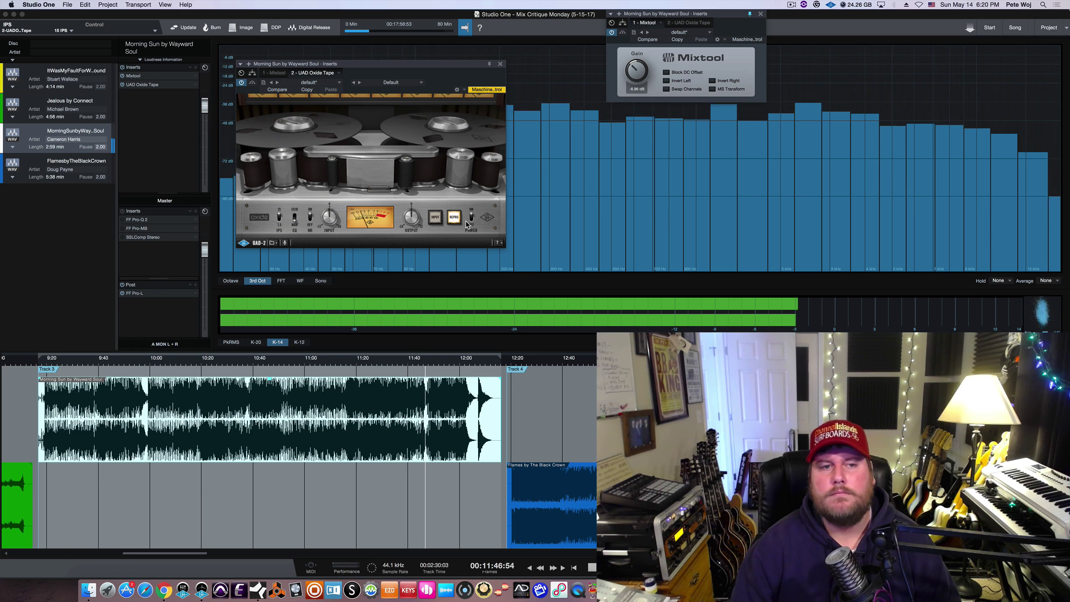
key(space)
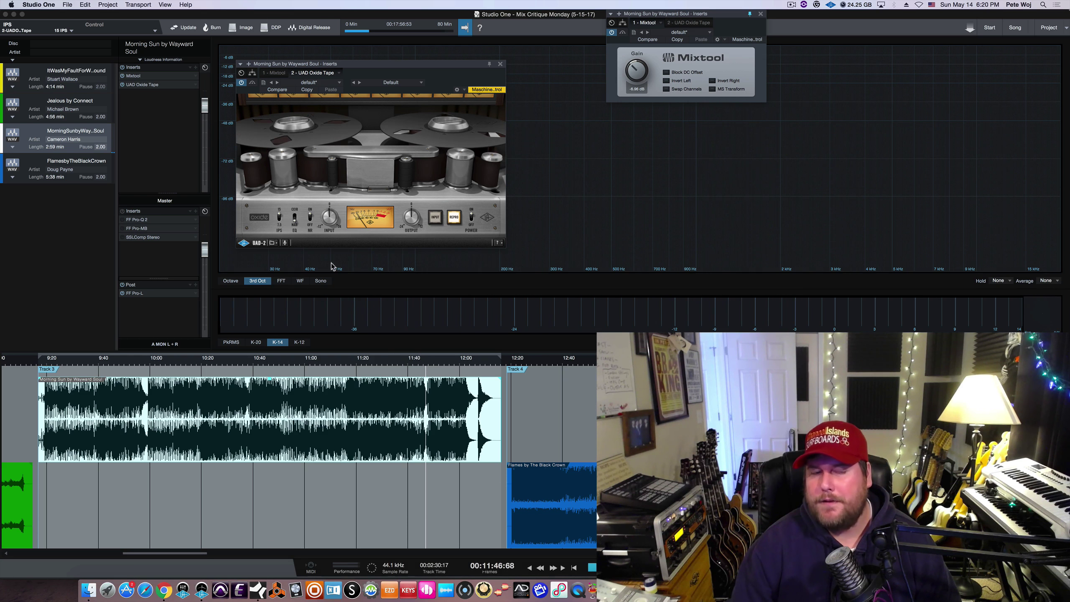
click(408, 361)
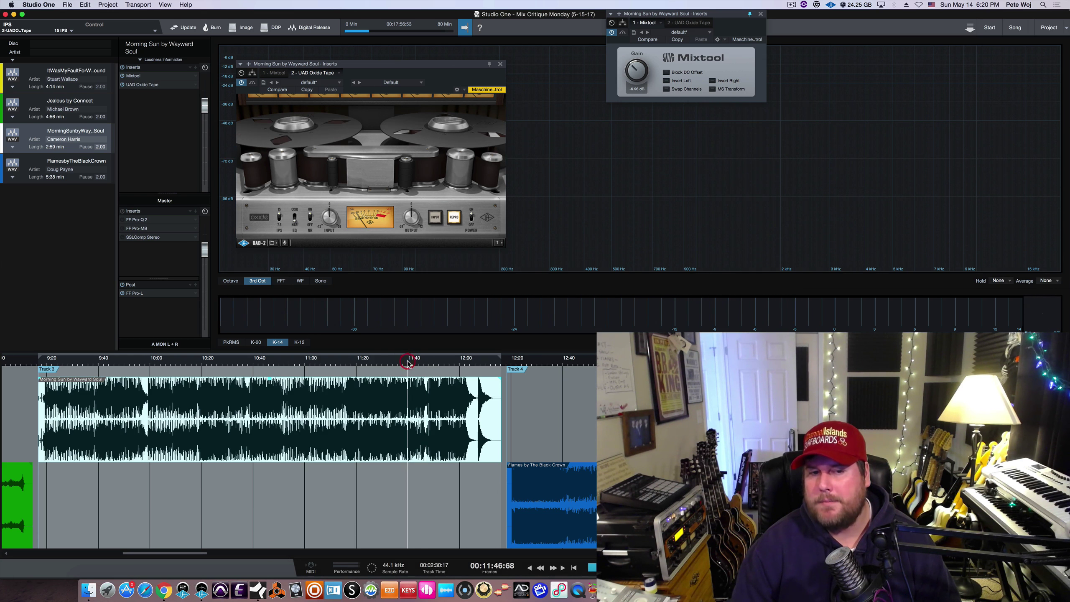
key(space)
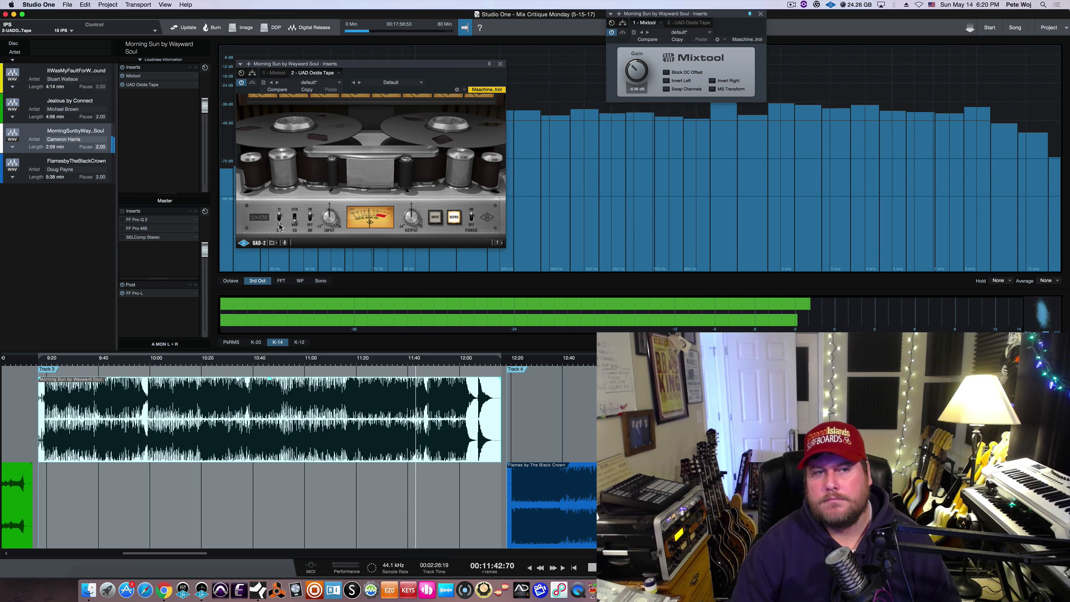
click(280, 224)
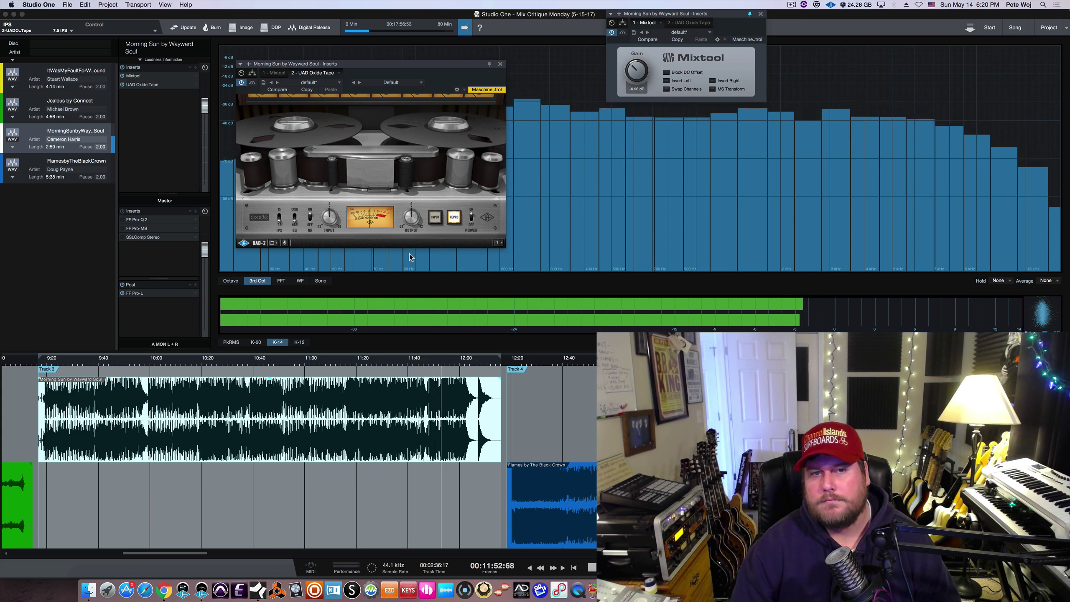
- Power off Oxide Tape and close its window, then audition the song's ending from about 11:55 and stop playback
click(471, 217)
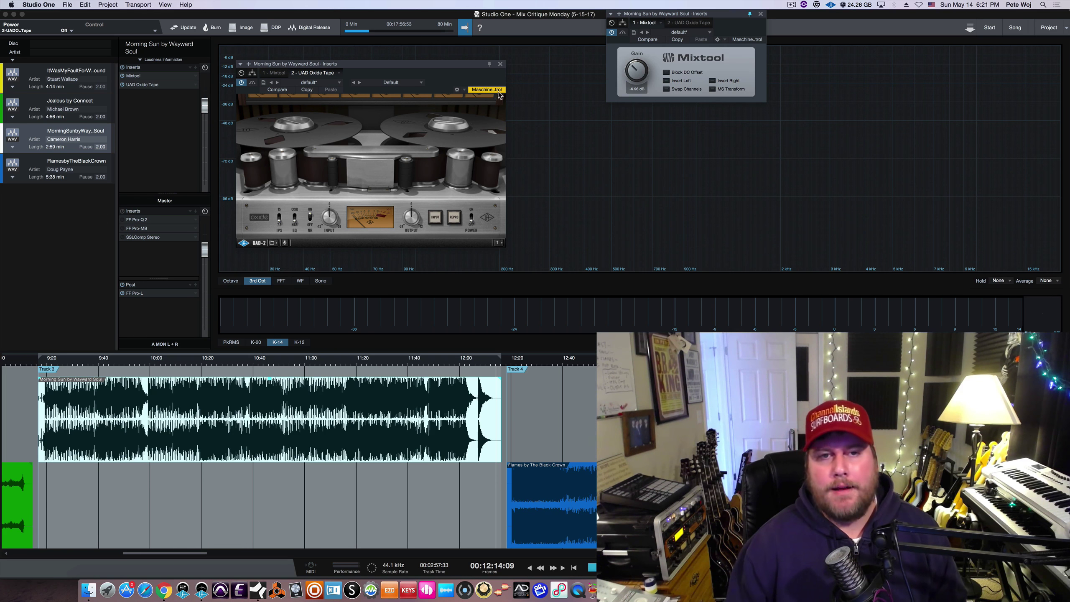
click(500, 64)
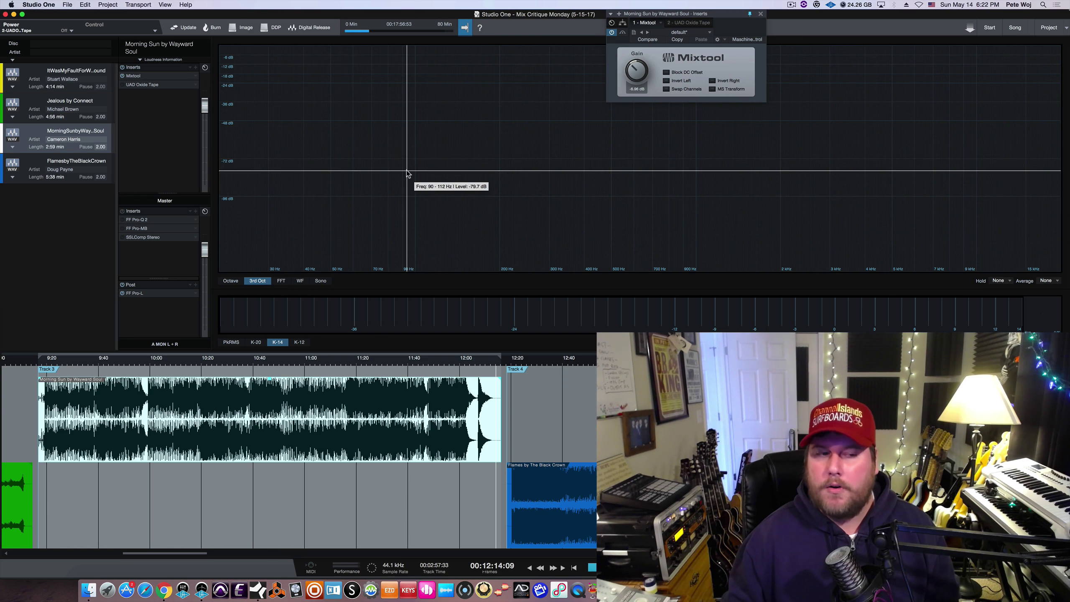
click(454, 364)
key(space)
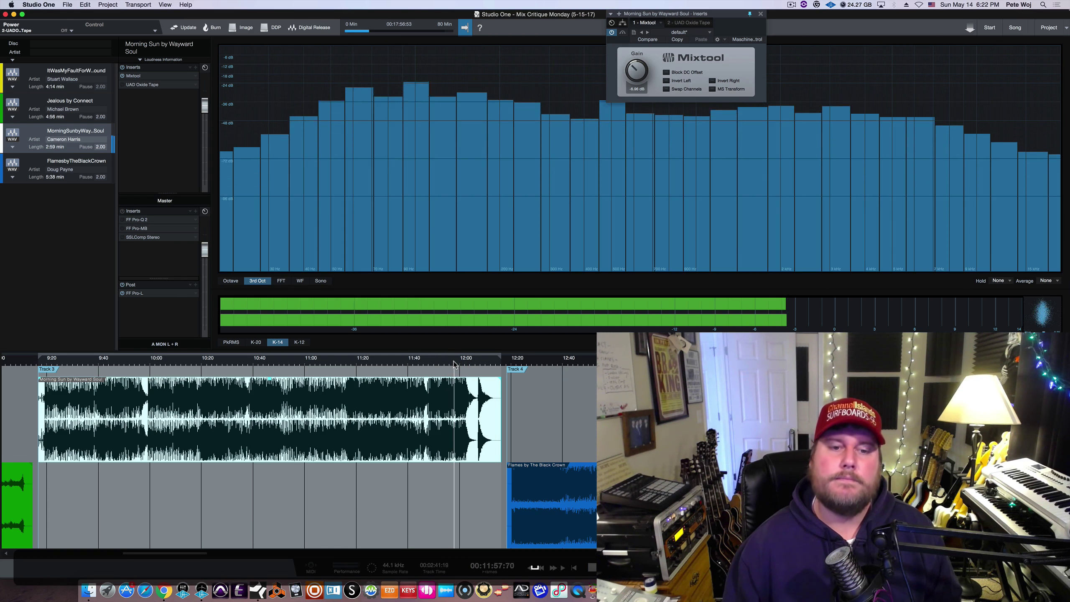
key(space)
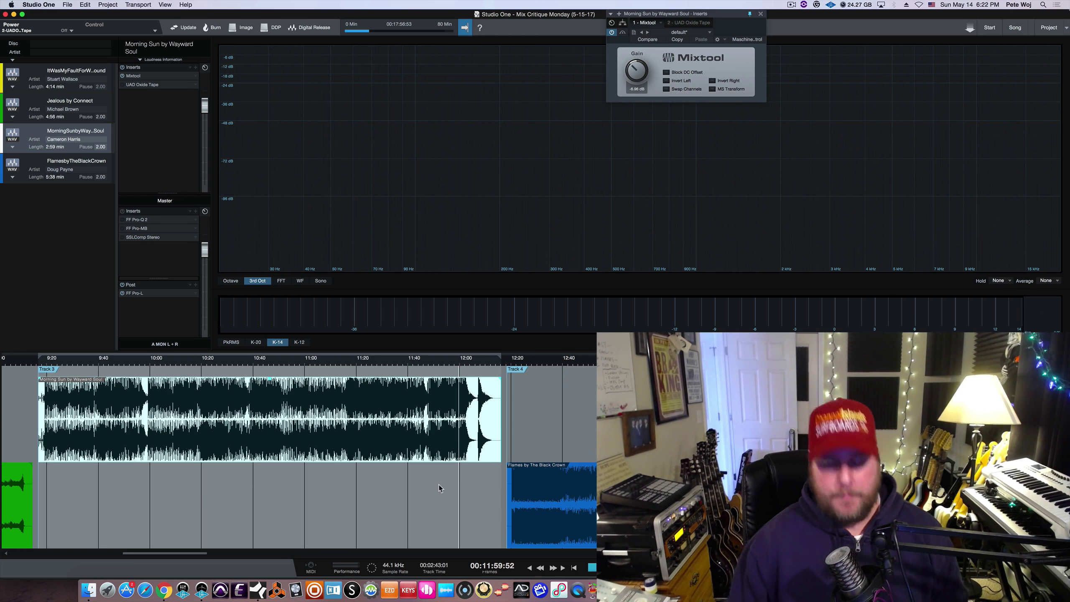
- Go to track 4 in the timeline and select "Flames by The Black Crown" for playback from its start
scroll(294, 522, right, 10)
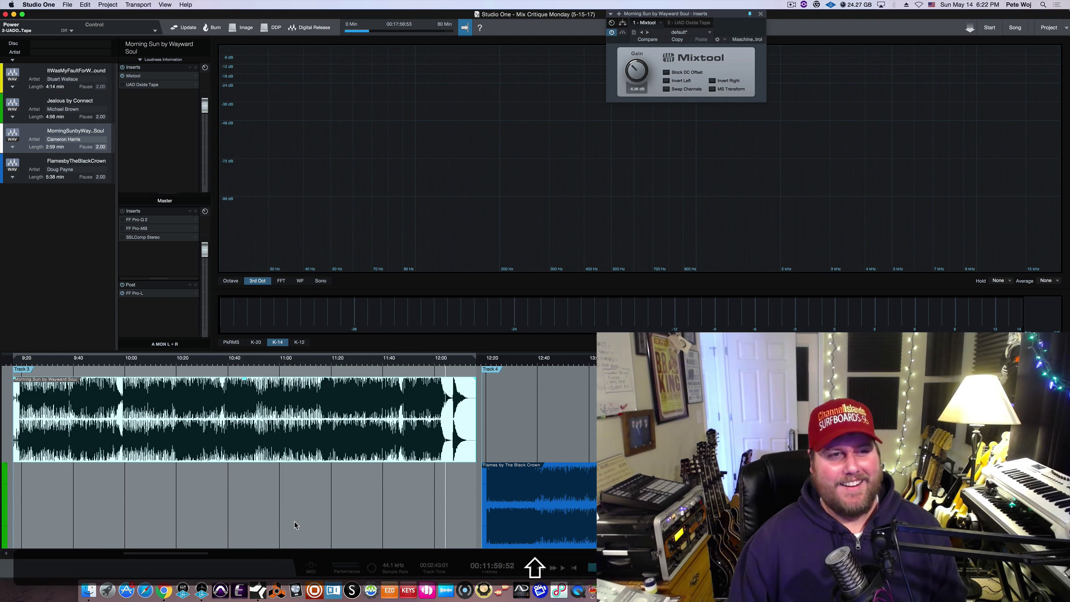
click(298, 536)
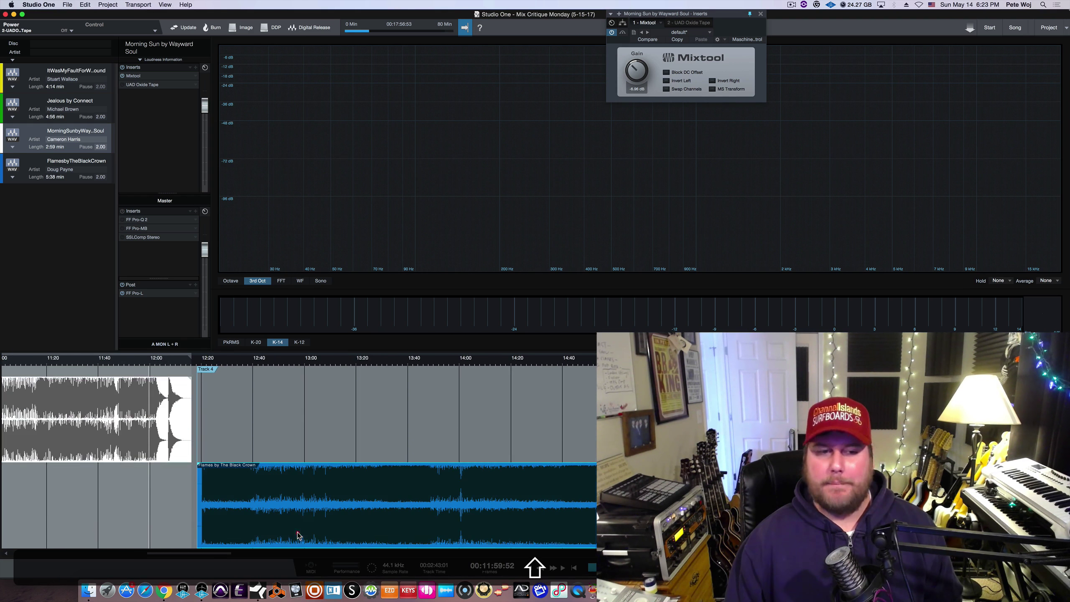
scroll(91, 485, right, 7)
scroll(91, 485, left, 3)
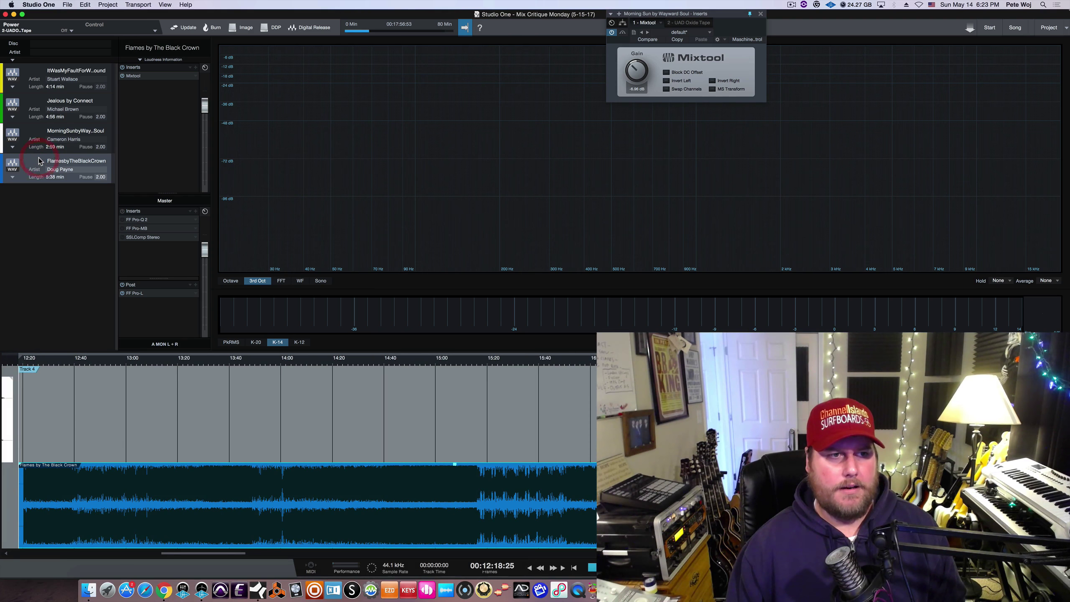
- Close the "Morning Sun" Mixtool, open the one on "Flames by The Black Crown" in the same spot above the spectrum, and pin it
click(760, 13)
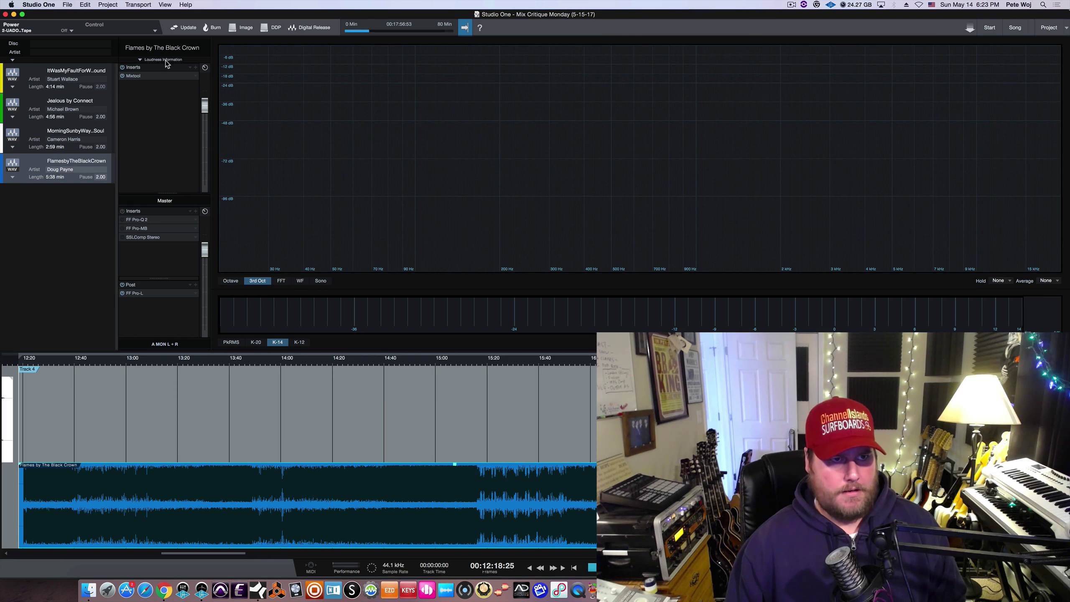
click(133, 76)
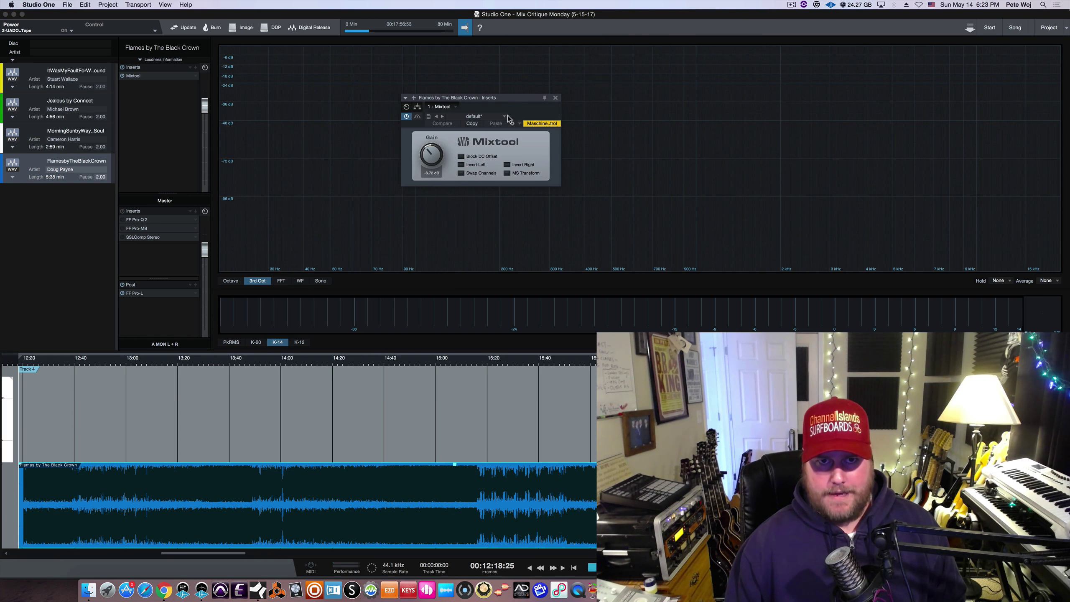
drag(517, 98, 738, 4)
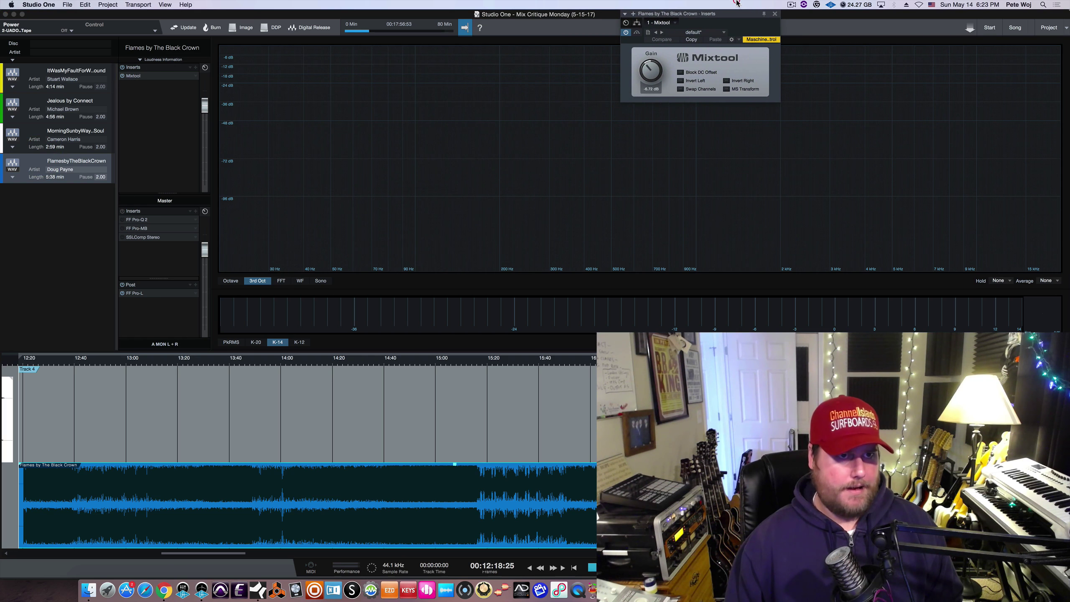
click(764, 14)
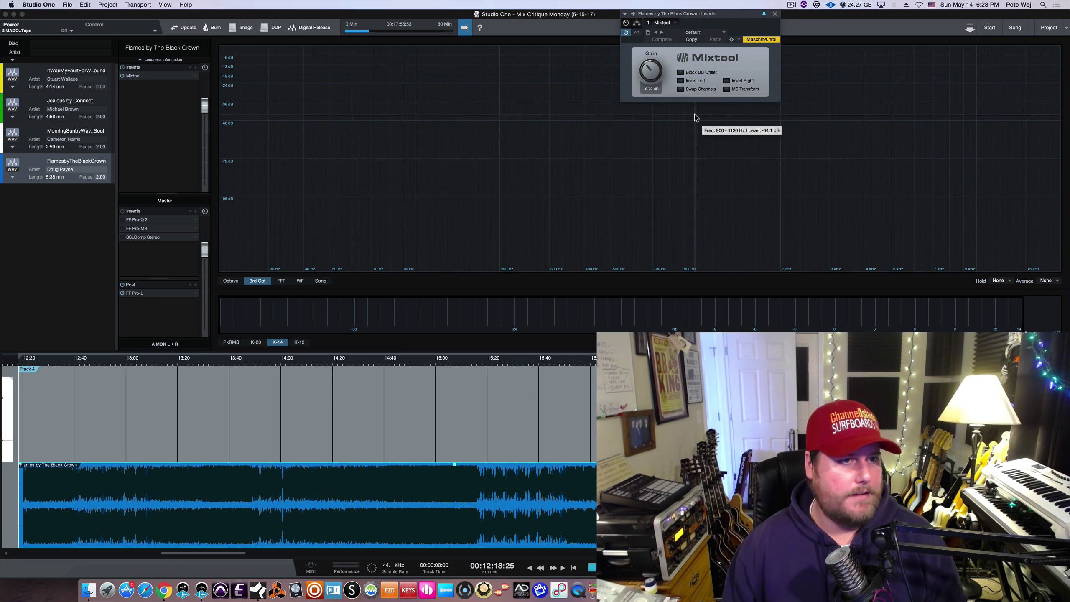
- Play "Flames by The Black Crown" from its start, lower its Mixtool gain to -7.66 dB, and pause at about 13:07
key(space)
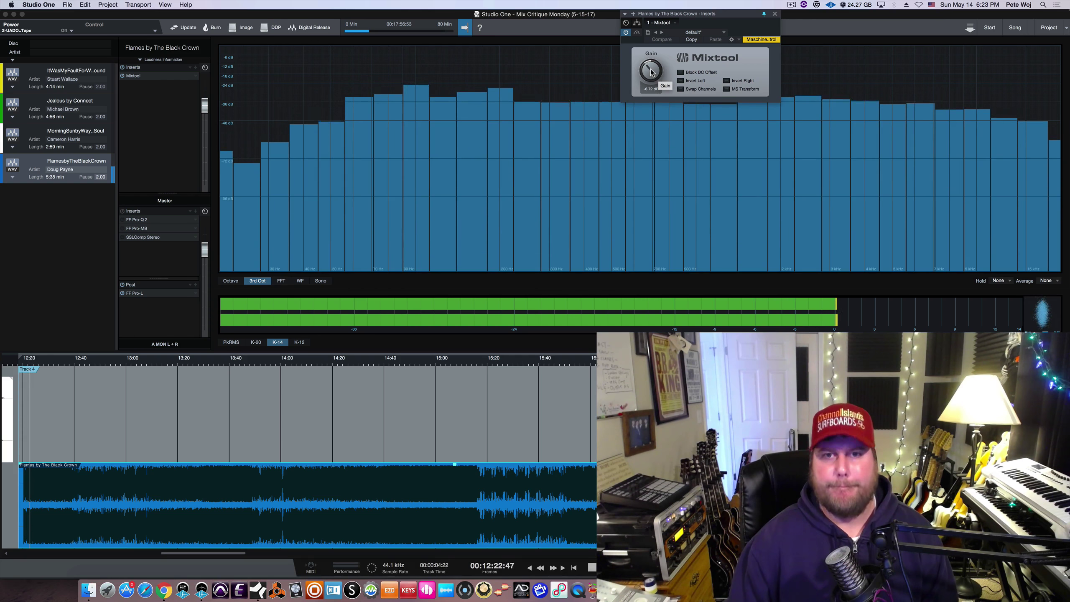
drag(651, 71, 652, 75)
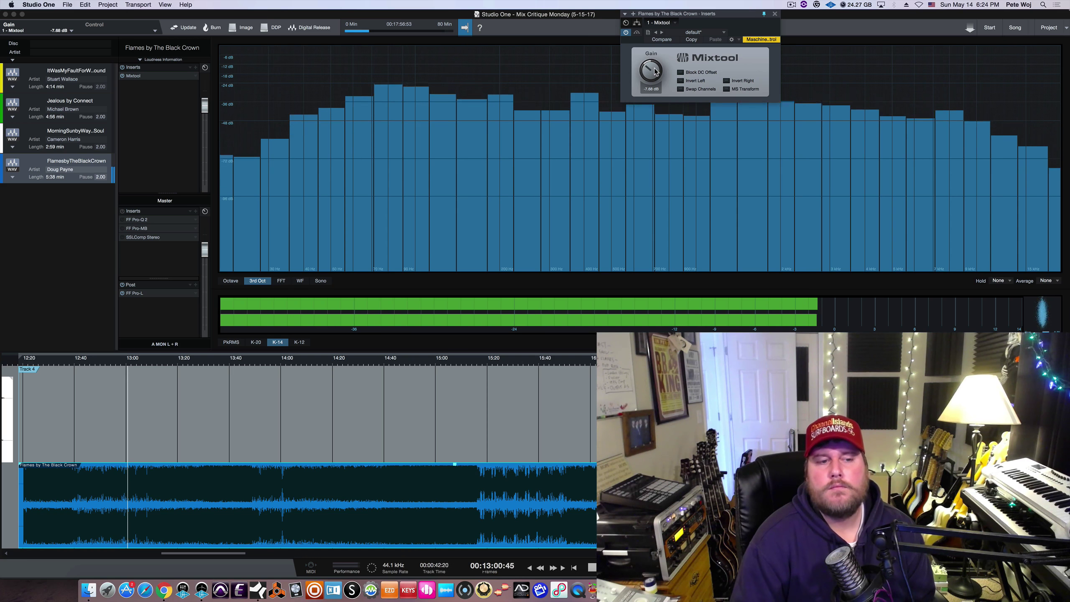
key(space)
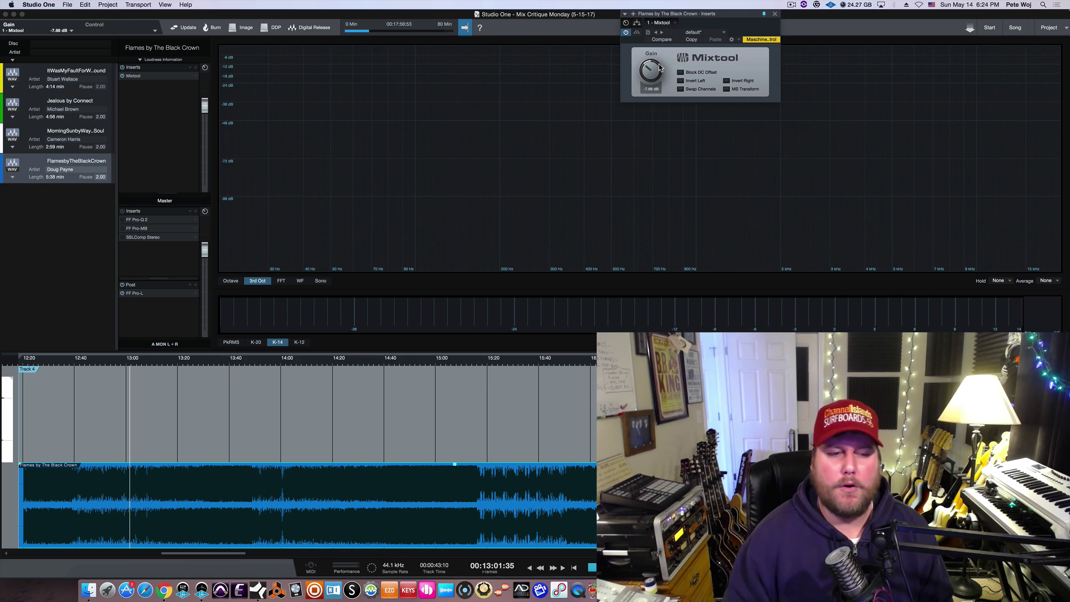
key(space)
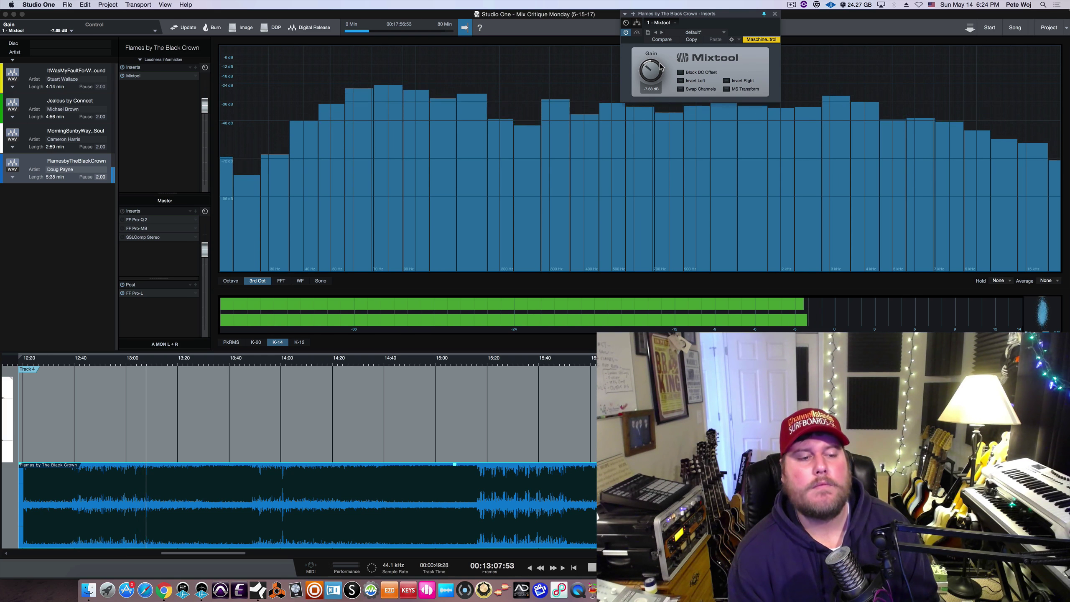
key(space)
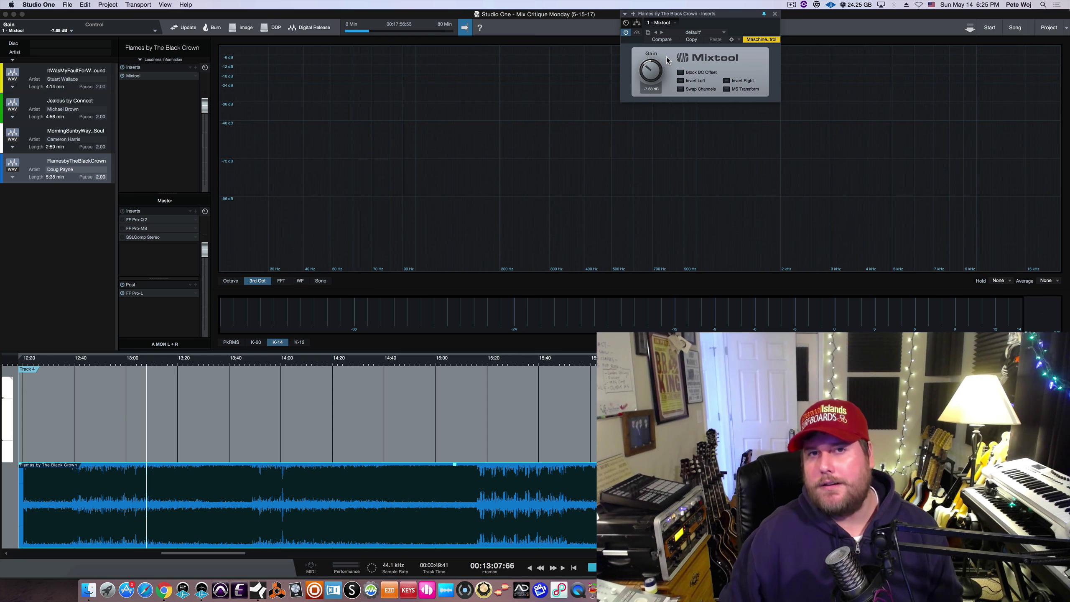
- Continue playback and lower the Mixtool gain to -8.16 dB, pausing briefly at about 16:20, and finally to -8.64 dB
key(space)
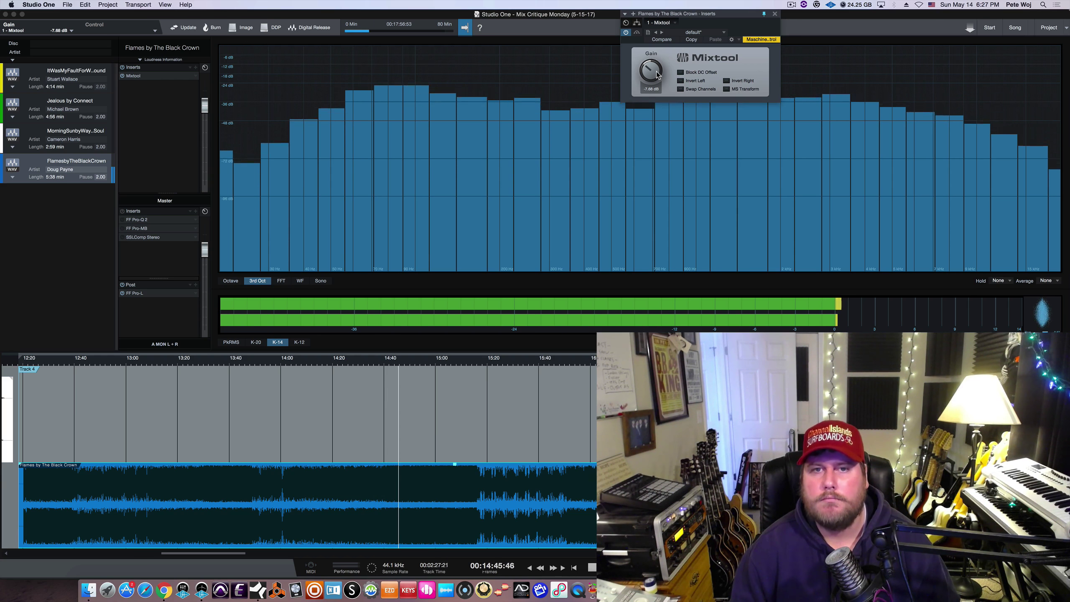
scroll(659, 74, down, 2)
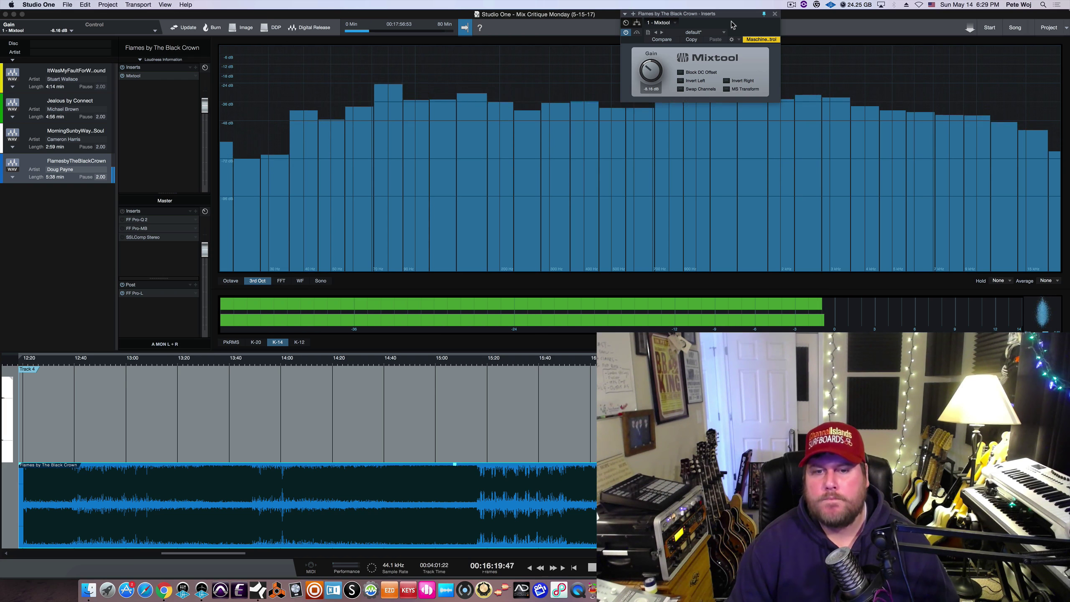
key(space)
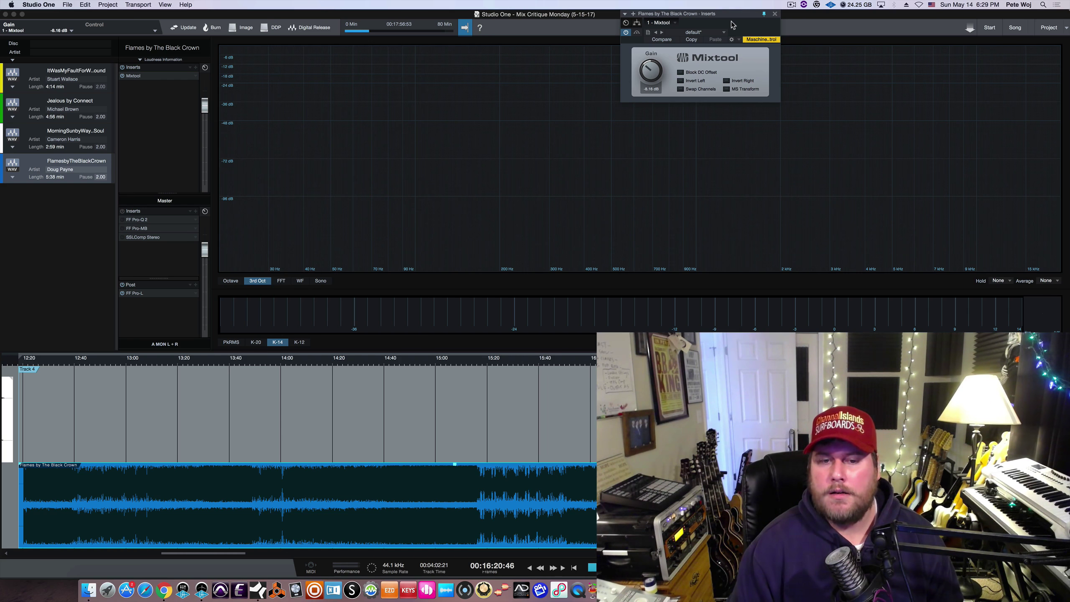
key(space)
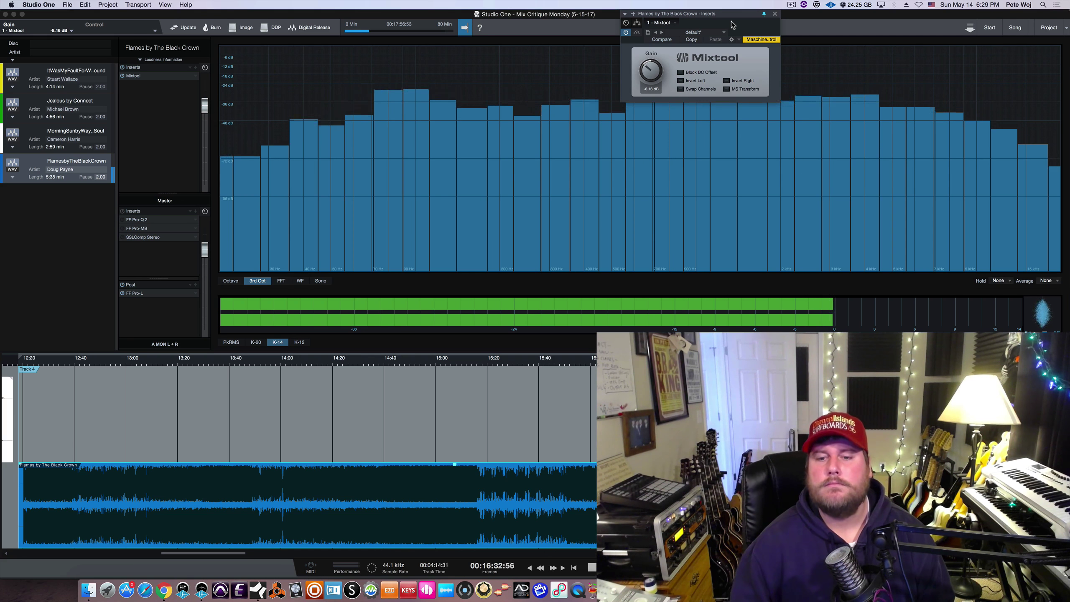
scroll(658, 69, down, 2)
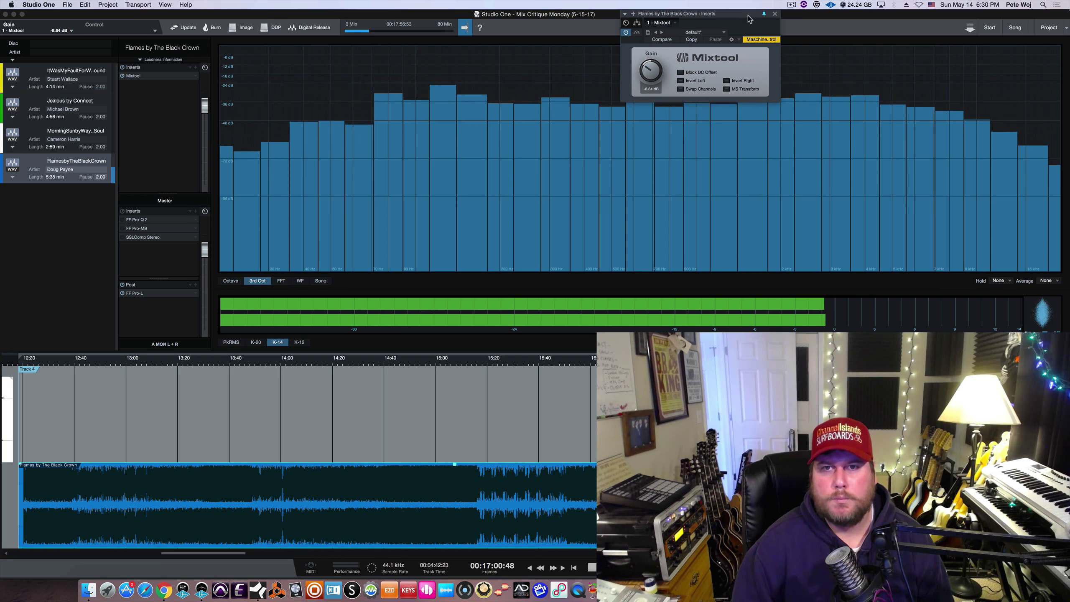
- View the song's spectrum in FFT, waterfall and sonogram modes, return to third-octave display, and stop at the song's end
click(285, 281)
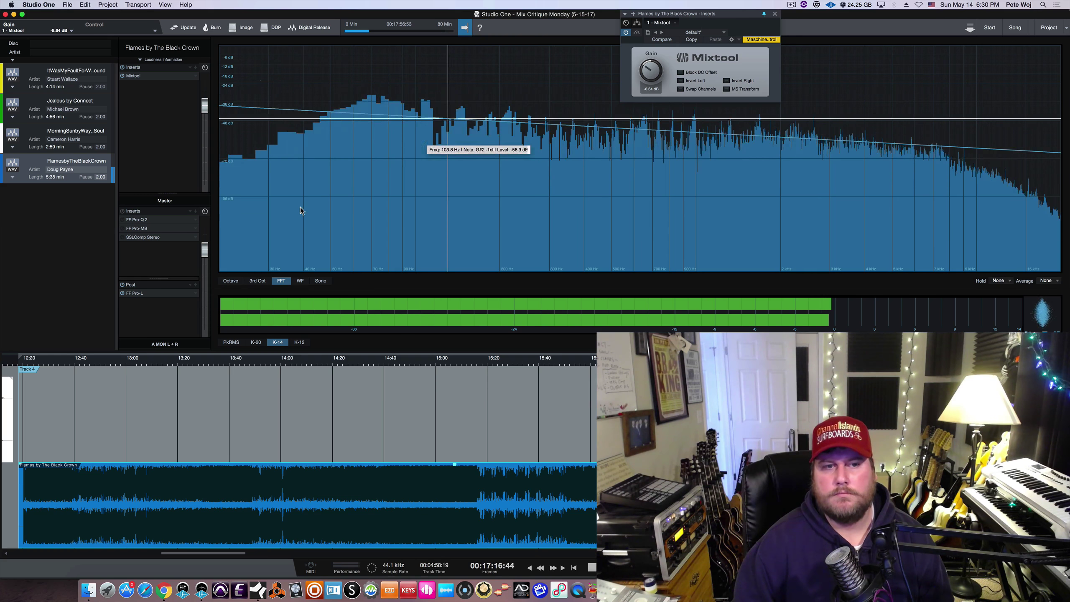
click(300, 281)
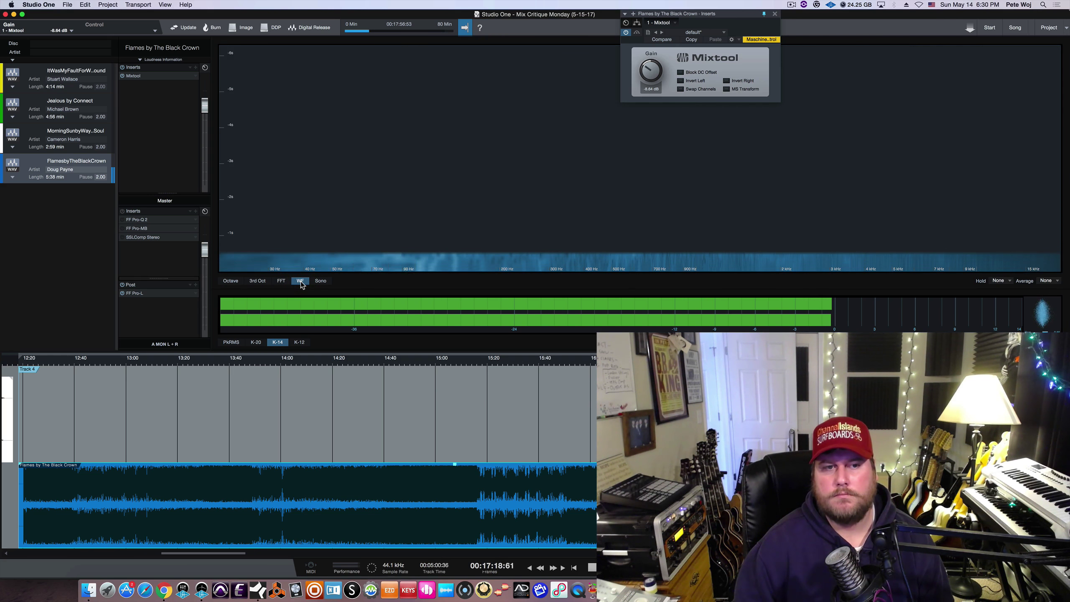
click(322, 281)
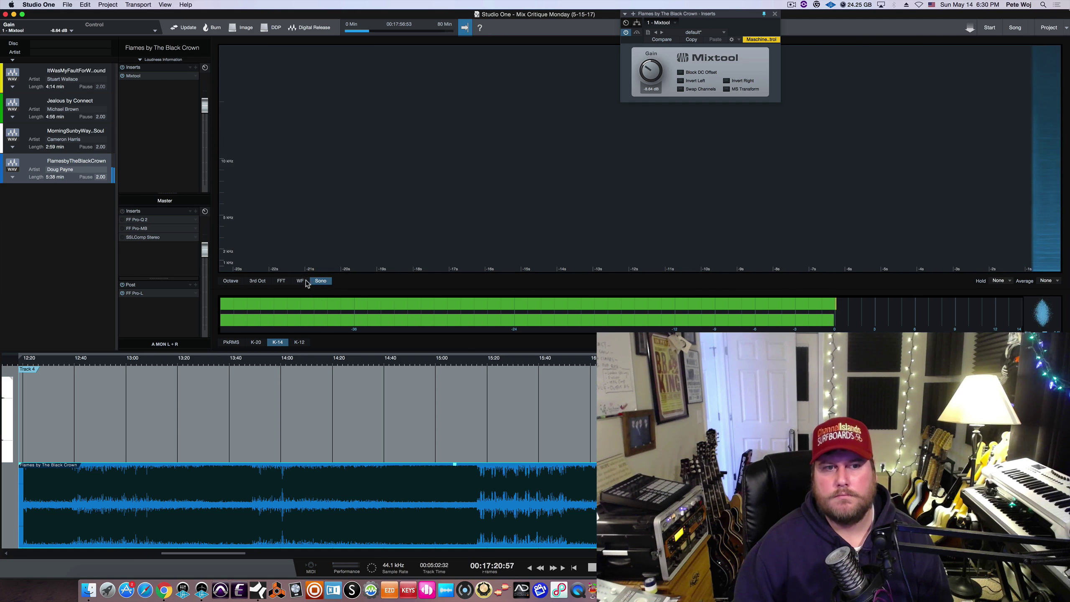
click(257, 280)
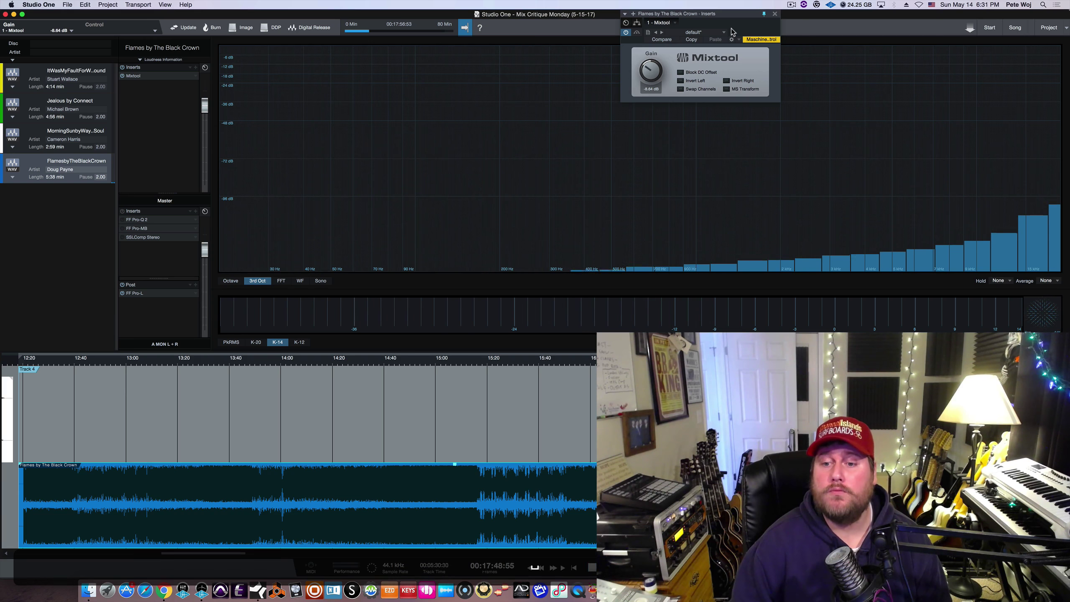
key(space)
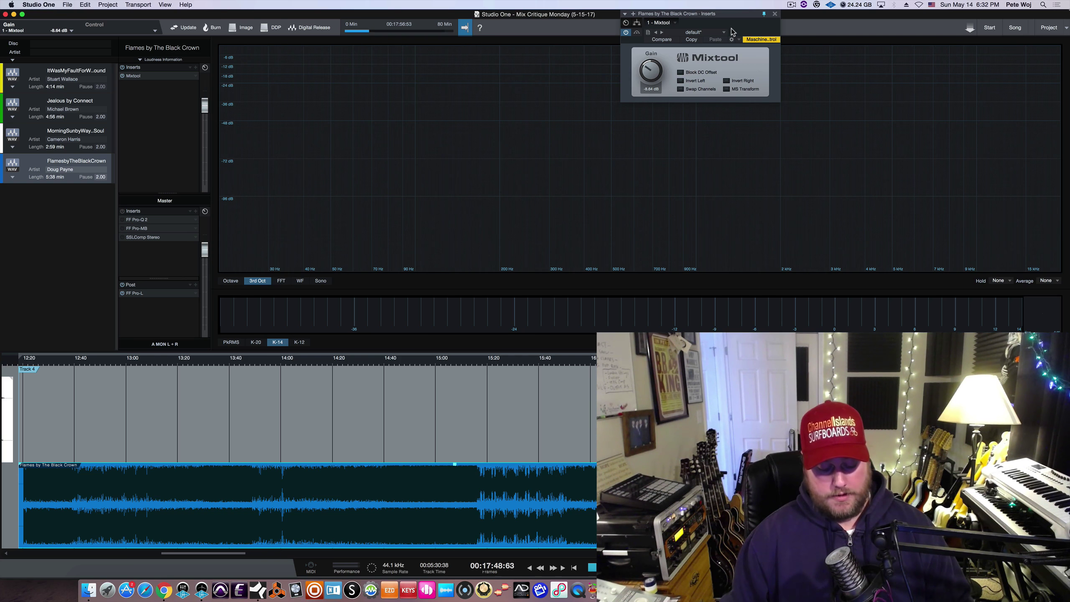
- Zoom the timeline out and go back to the first track to survey all four submitted mixes
key(w)
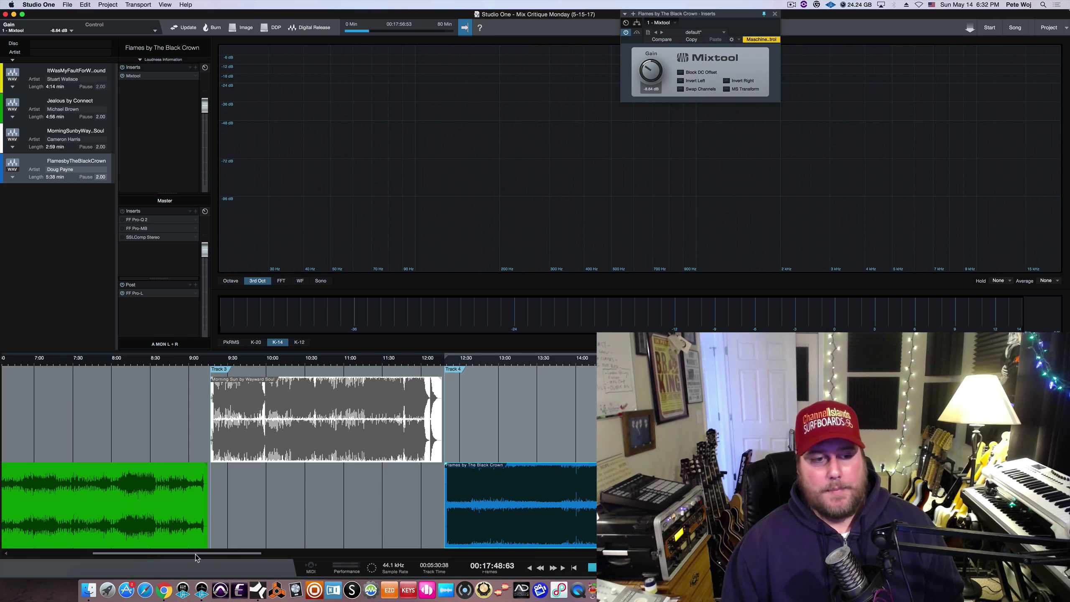
drag(195, 554, 82, 562)
key(w)
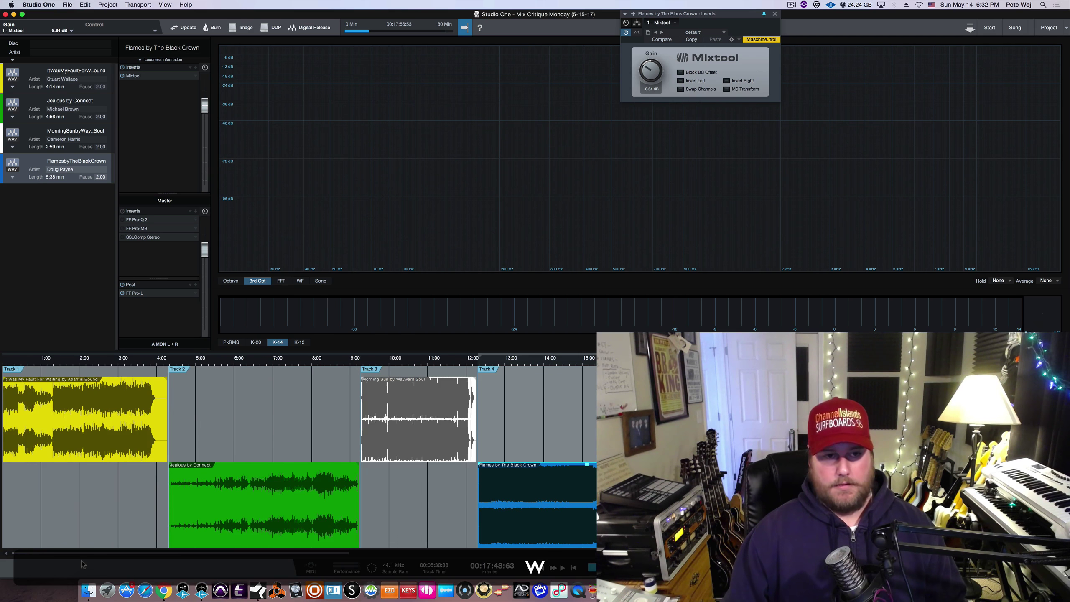